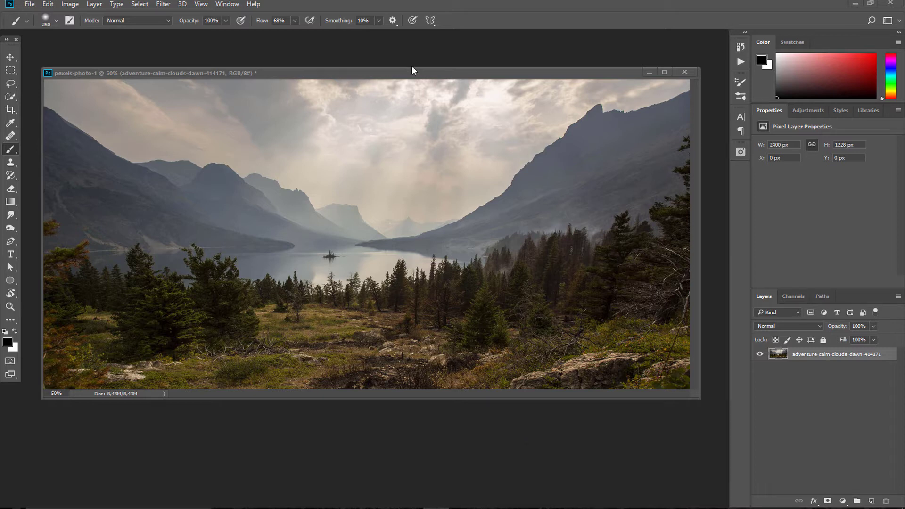
Switch to the Move tool and nudge the document window slightly up and left
mouse_move(424, 75)
mouse_down()
mouse_move(428, 55)
mouse_move(426, 72)
mouse_up()
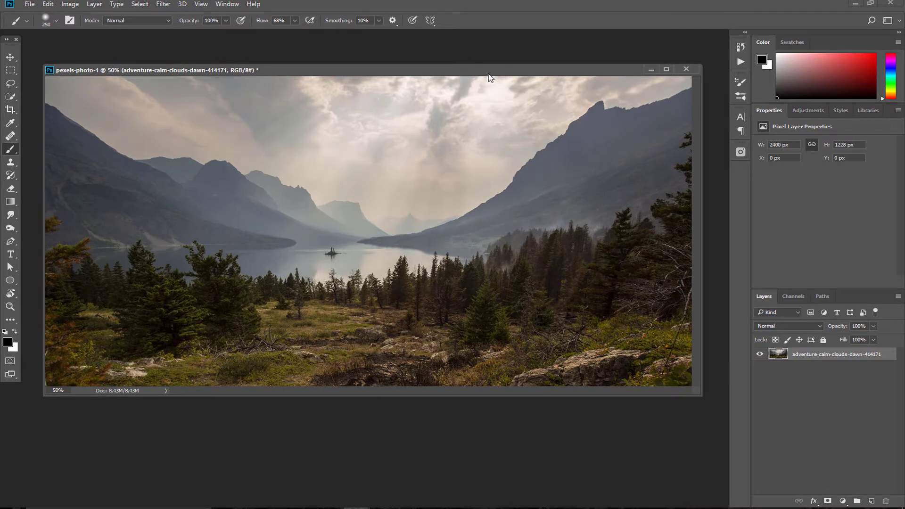
drag(488, 74, 488, 73)
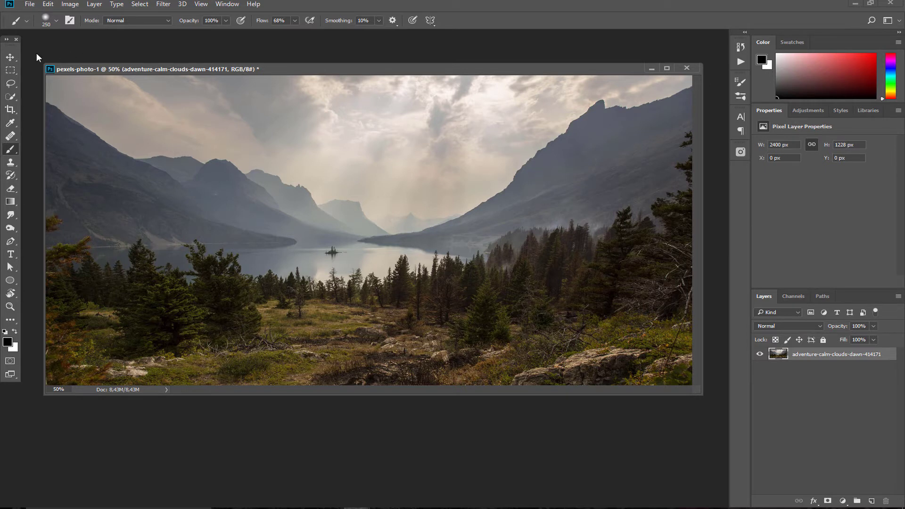
key(v)
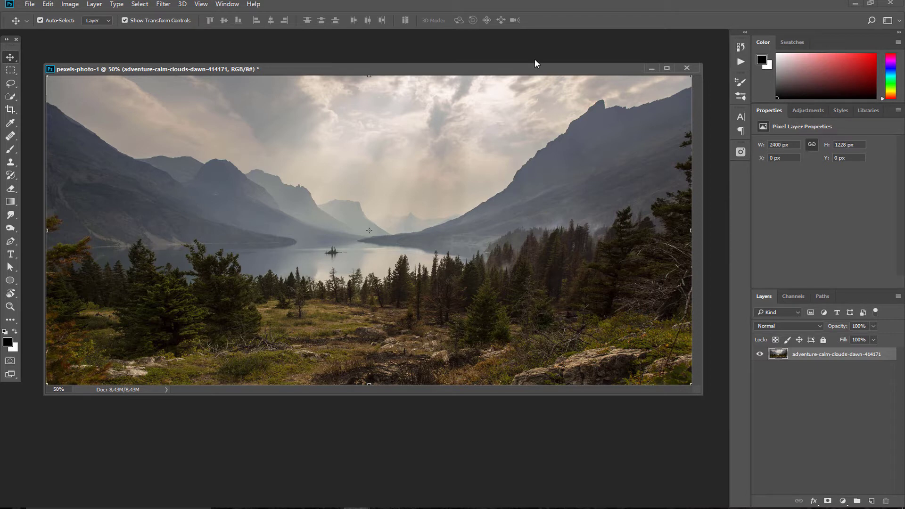
mouse_move(543, 69)
mouse_down()
mouse_move(536, 77)
mouse_move(537, 60)
mouse_up()
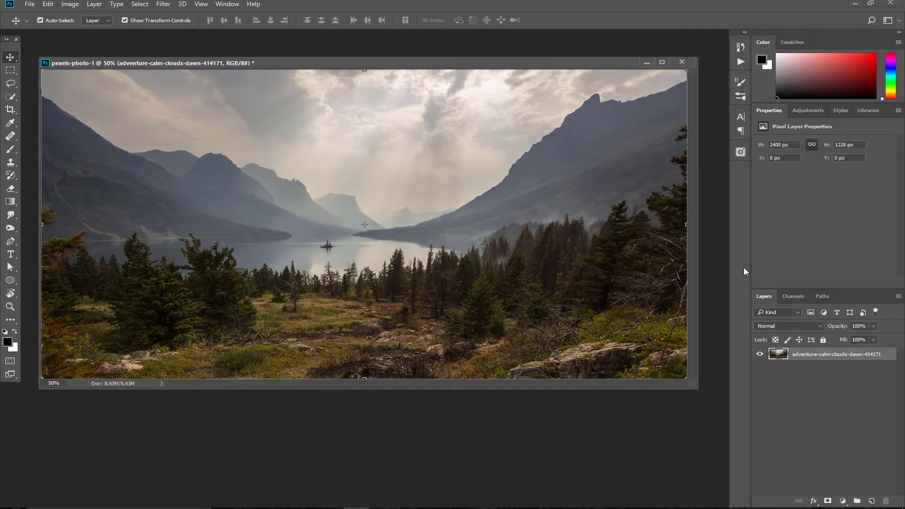
Duplicate the photo layer, load the RGB luminosity, and save it as channel 'highlight1'
key(ctrl+j)
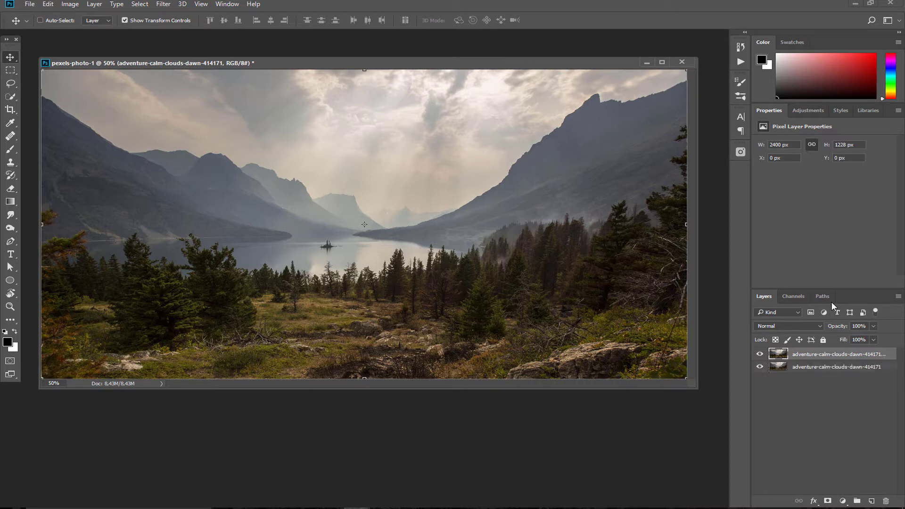
click(793, 296)
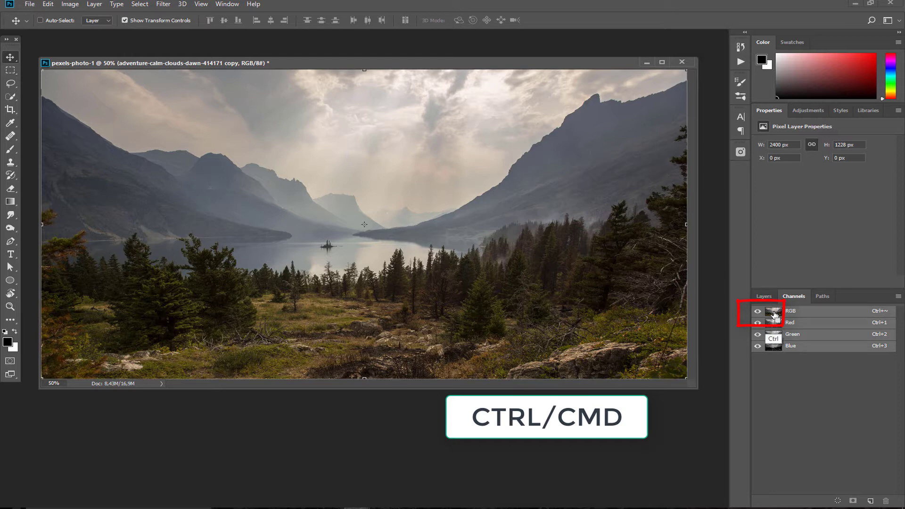
ctrl+click(775, 315)
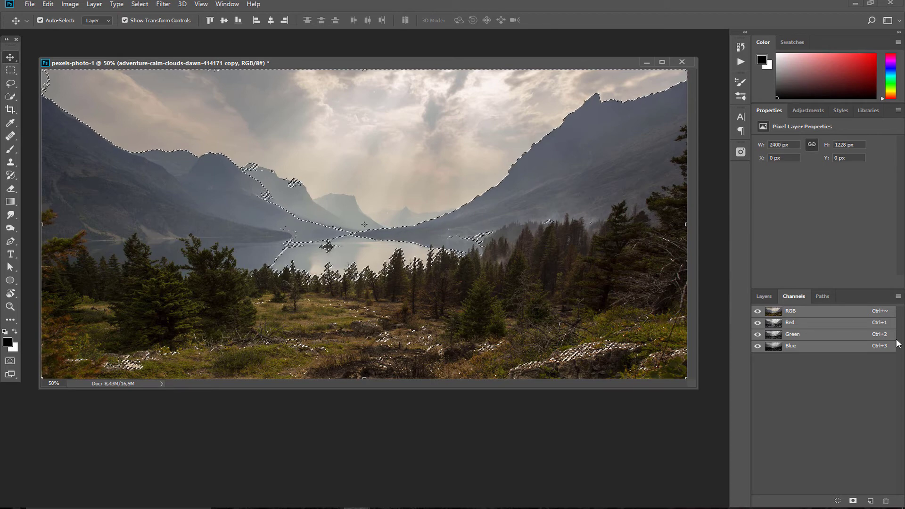
click(852, 501)
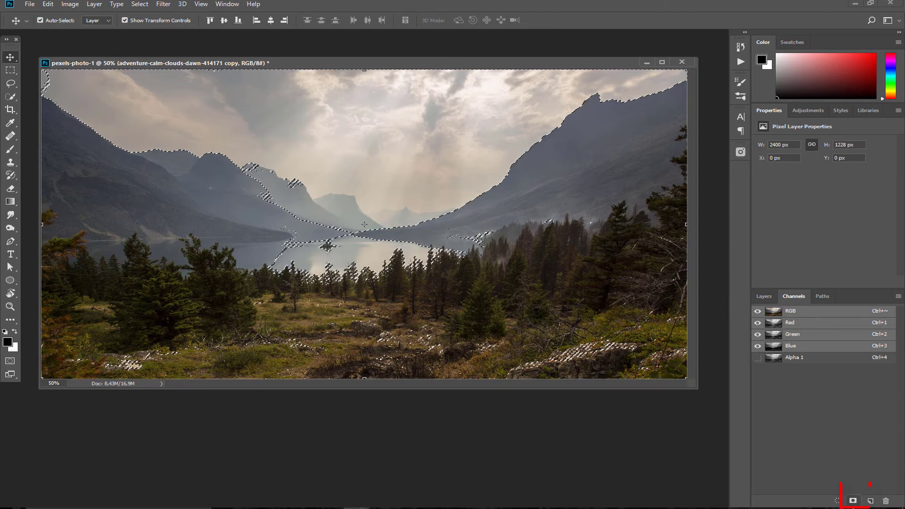
double_click(795, 358)
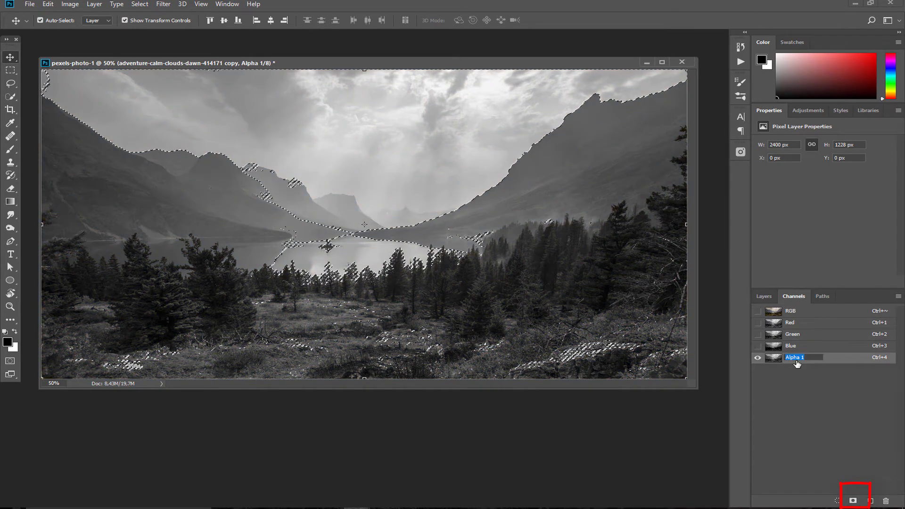
text(highlight1)
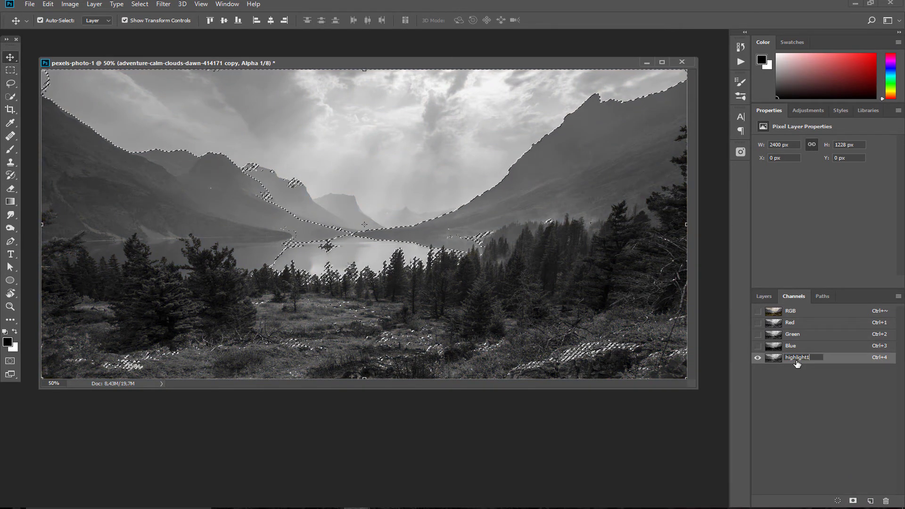
key(Return)
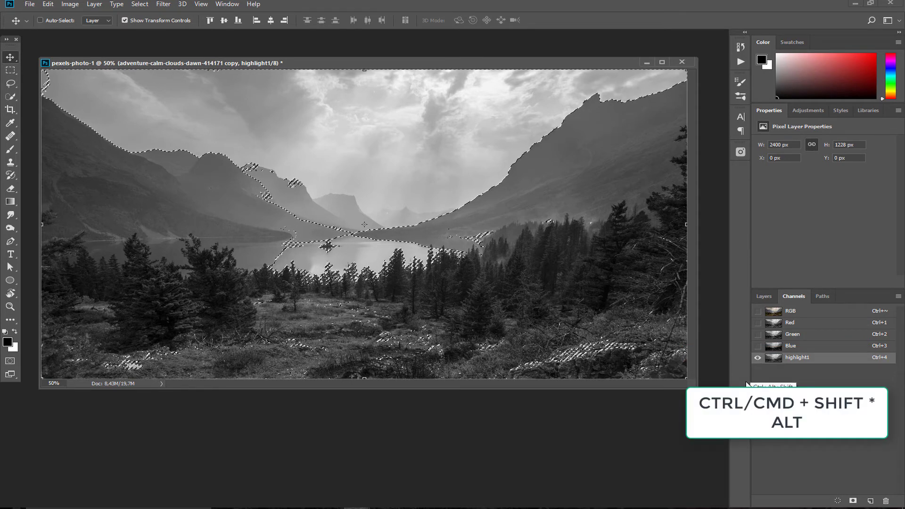
Intersect the selection with highlight1 and save the narrower result as channel 'highlight 2'
ctrl+alt+shift+click(772, 359)
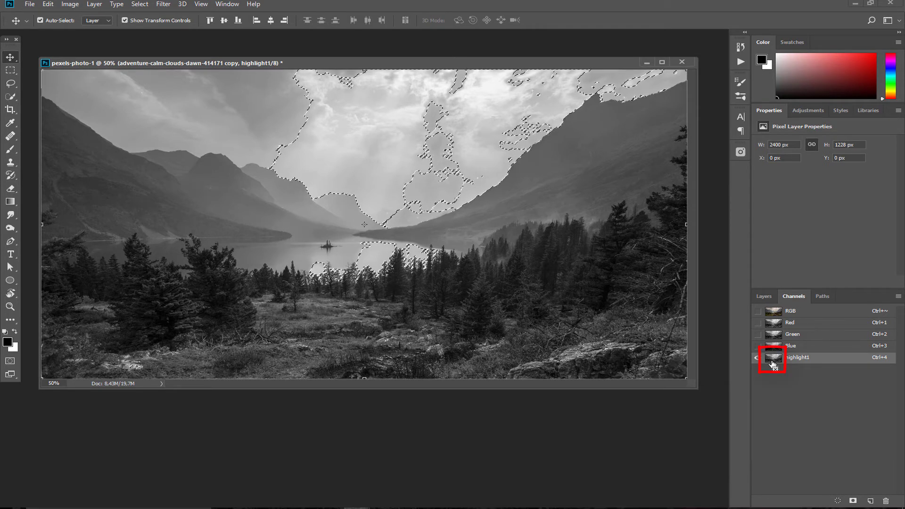
click(853, 500)
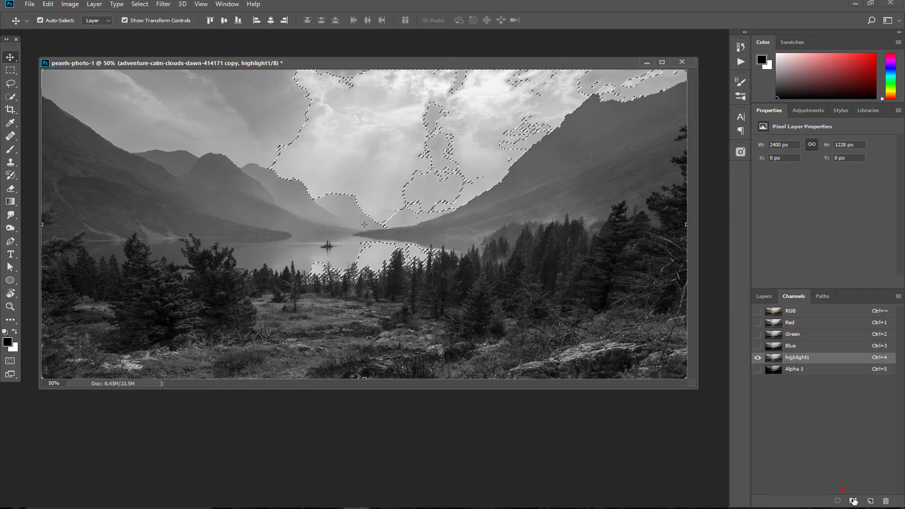
key(ctrl+5)
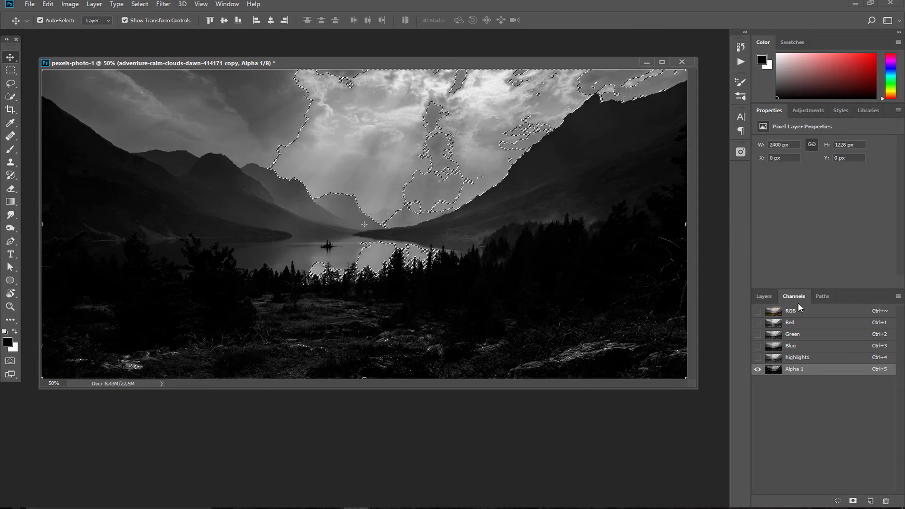
click(772, 358)
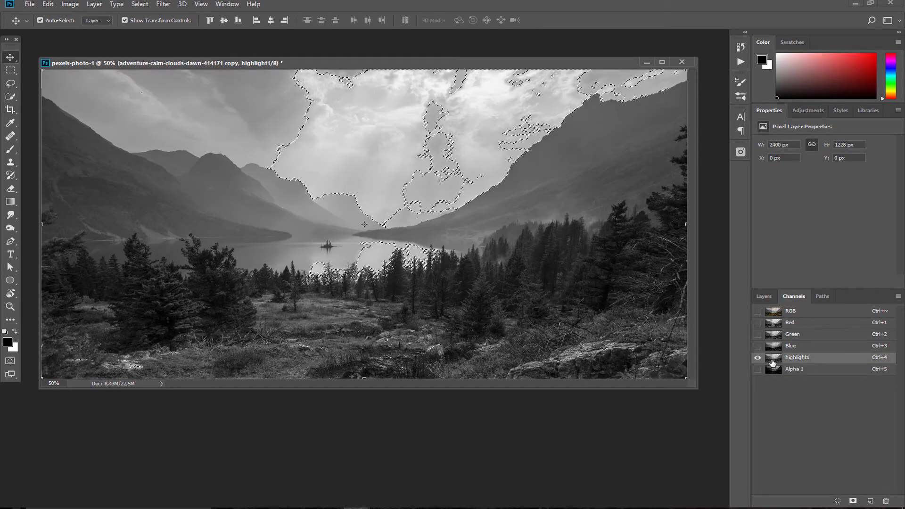
ctrl+click(772, 359)
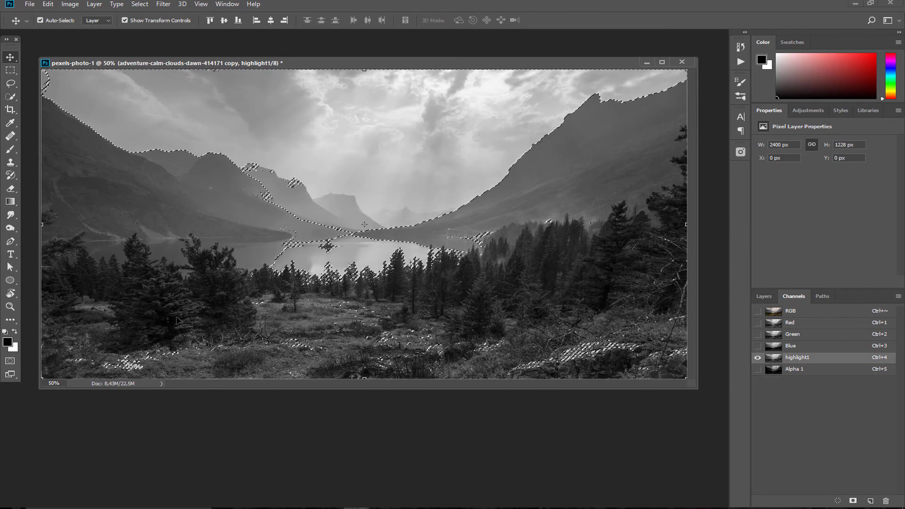
double_click(813, 367)
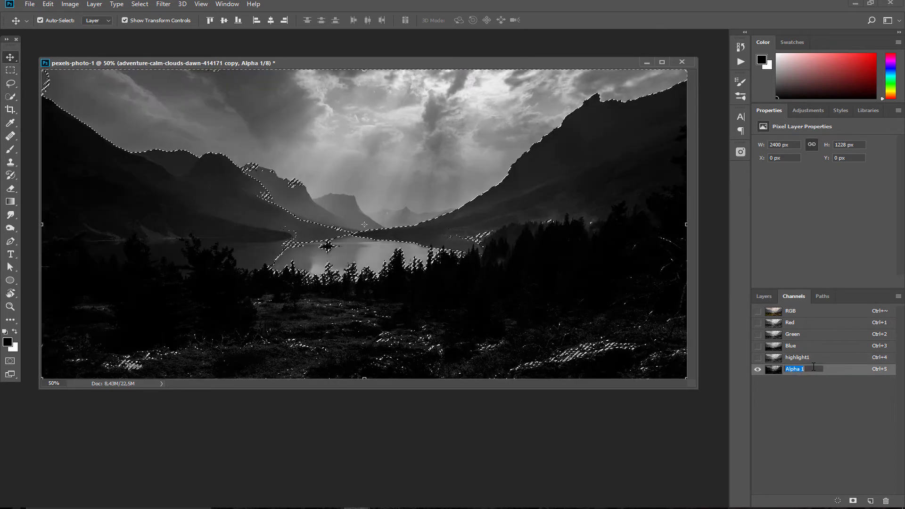
text(highlight 2)
key(Return)
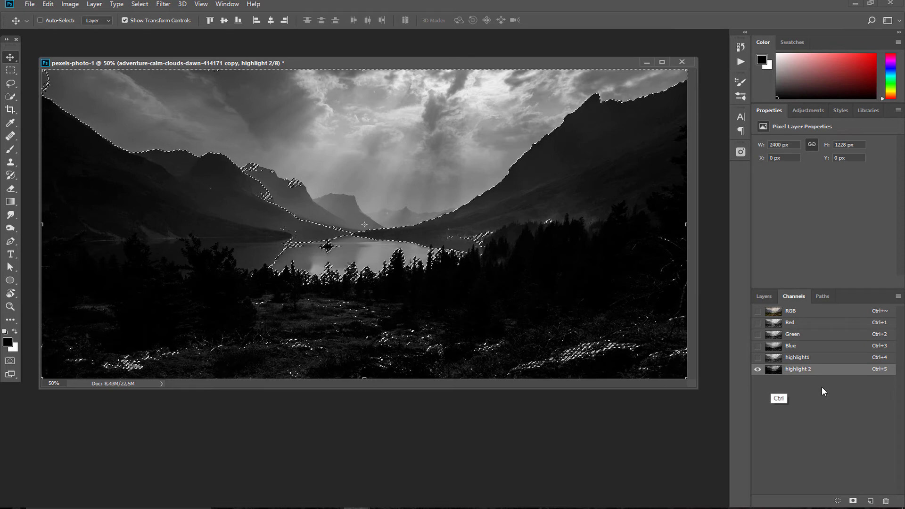
Load highlight 2, intersect it with itself, and save the result as channel 'highlight 3'
ctrl+click(773, 372)
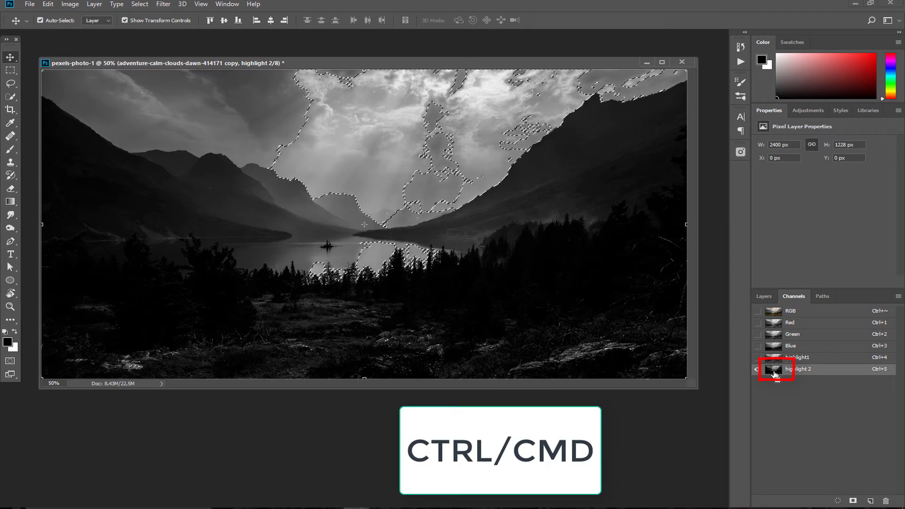
key(ctrl)
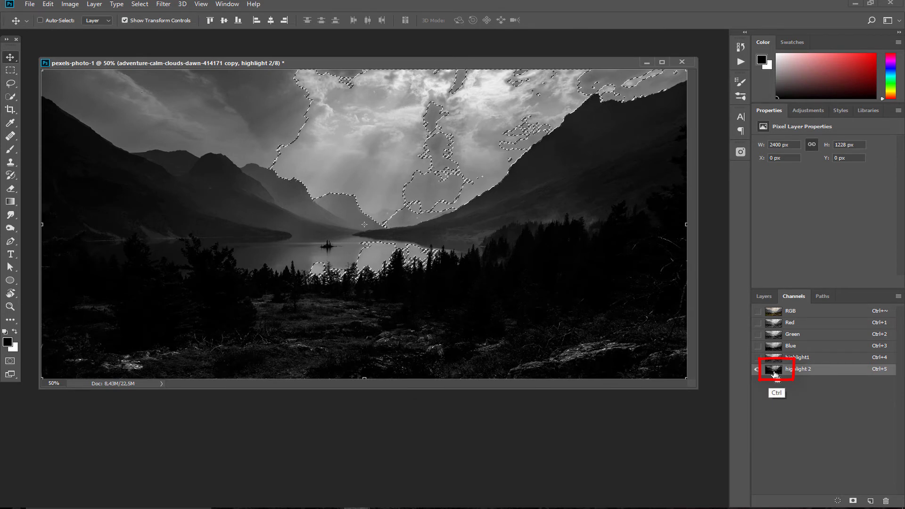
key(shift+alt)
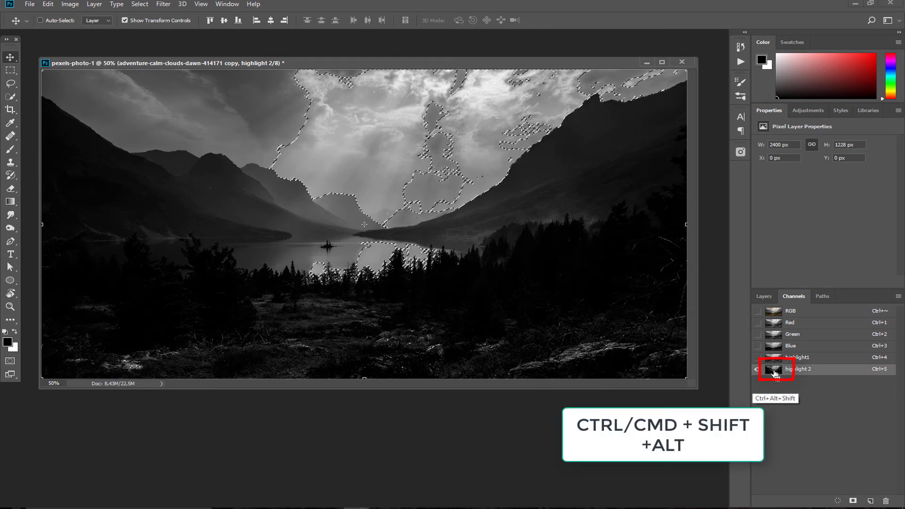
ctrl+alt+shift+click(773, 370)
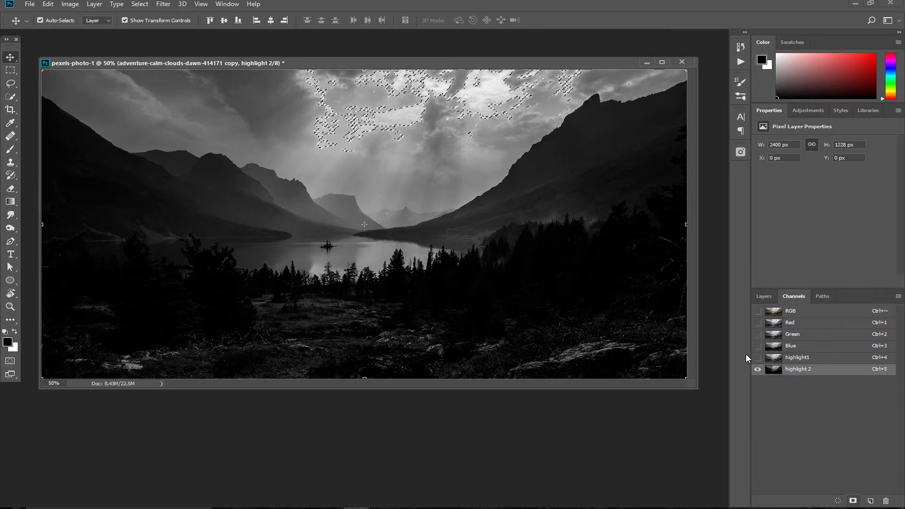
click(852, 501)
double_click(800, 381)
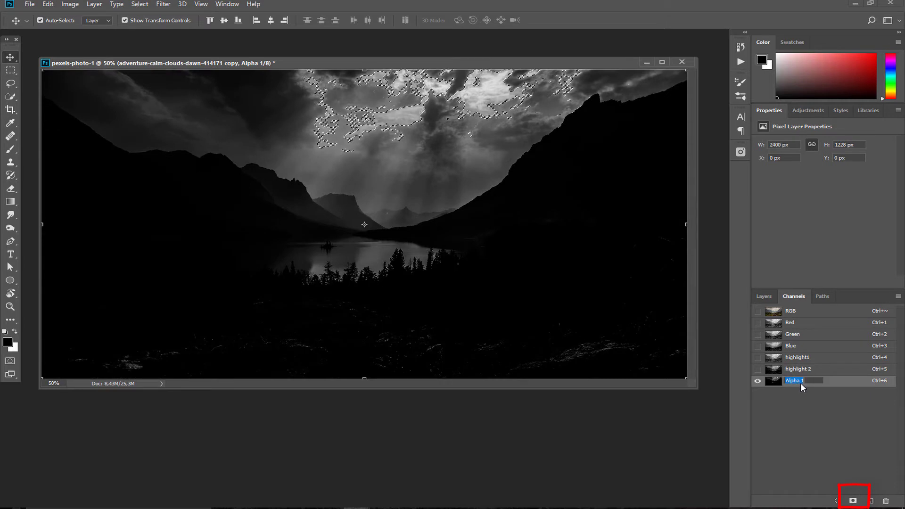
text(highl)
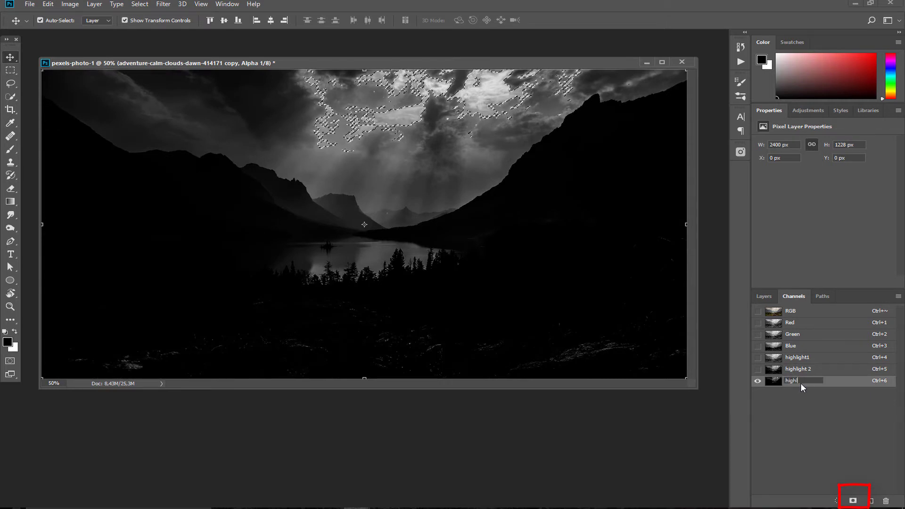
text(ight 3)
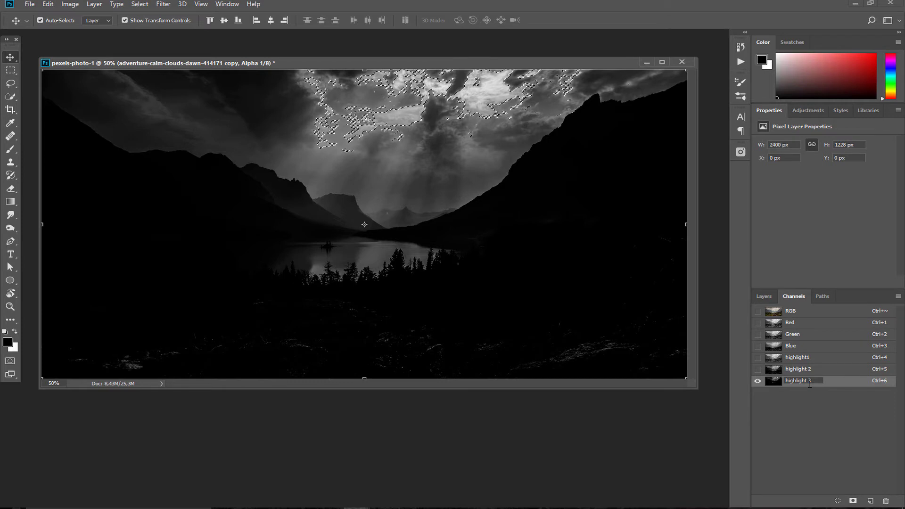
click(798, 406)
Preview and load the highlight1, highlight 2 and highlight 3 channels to compare them
click(774, 358)
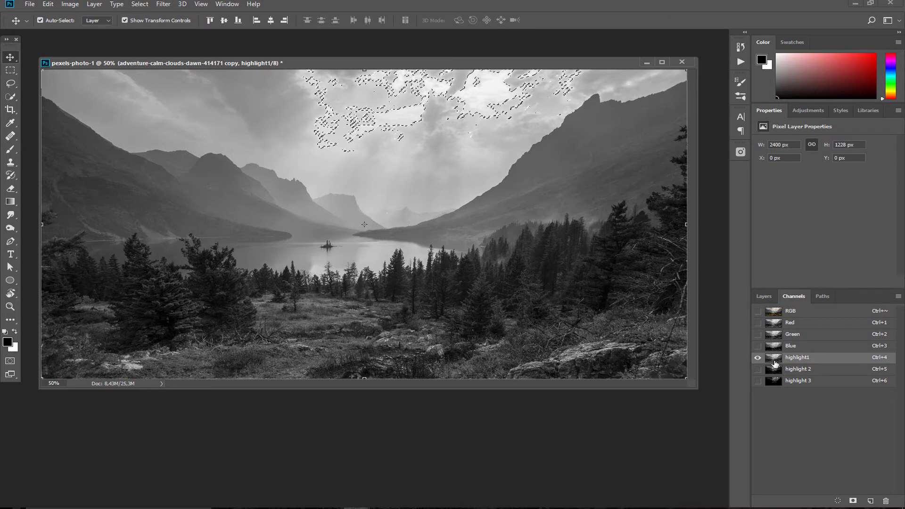
ctrl+click(774, 362)
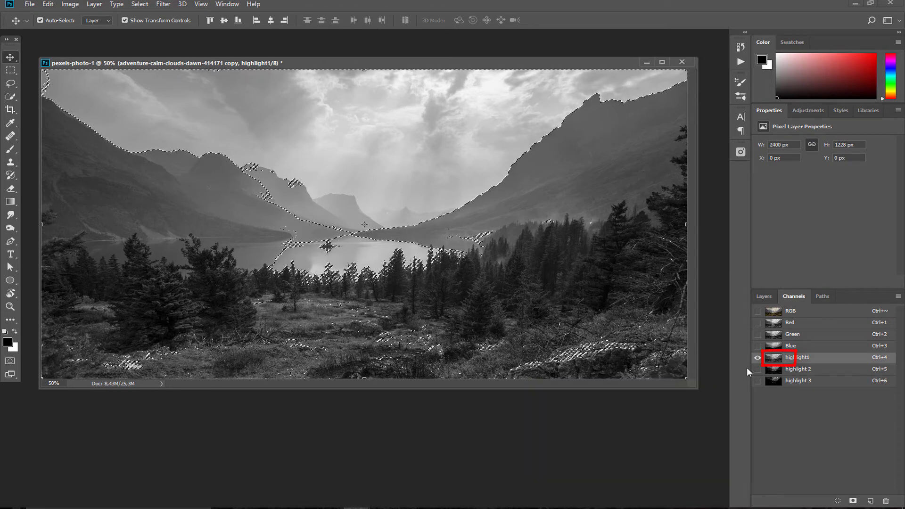
ctrl+click(773, 369)
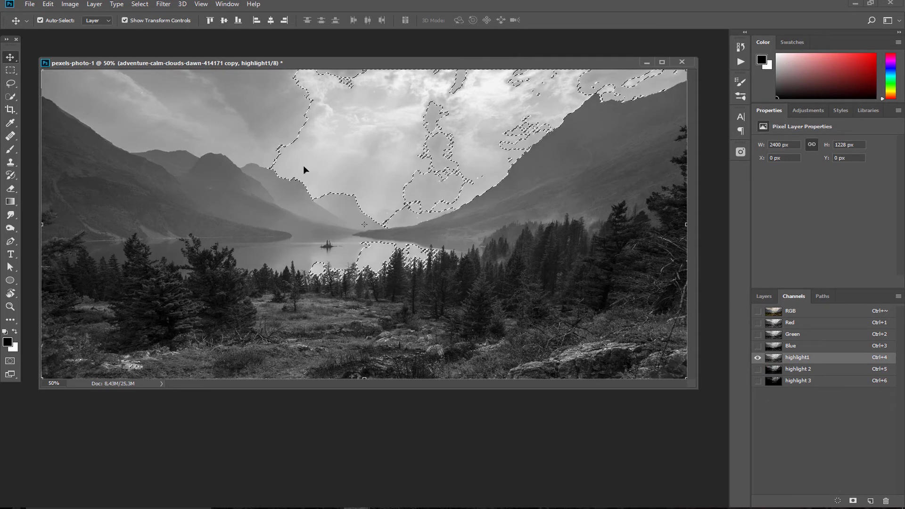
ctrl+click(775, 382)
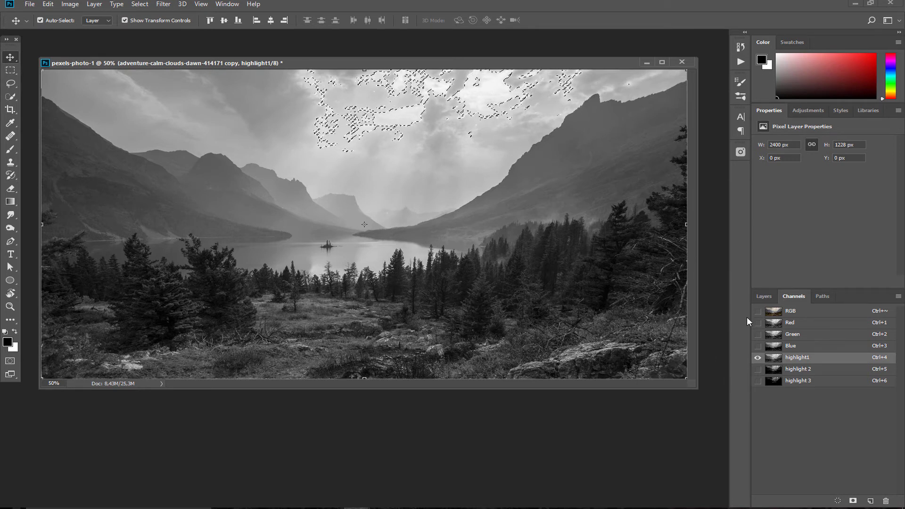
click(796, 369)
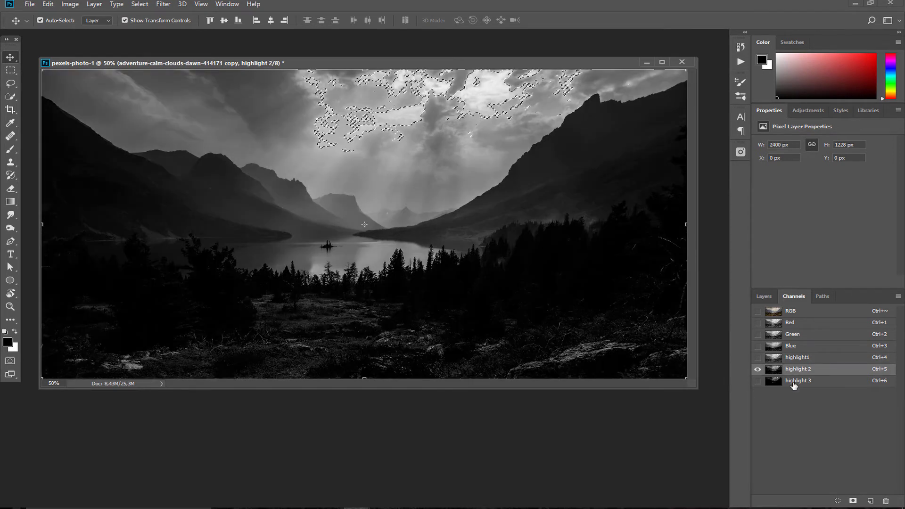
click(794, 382)
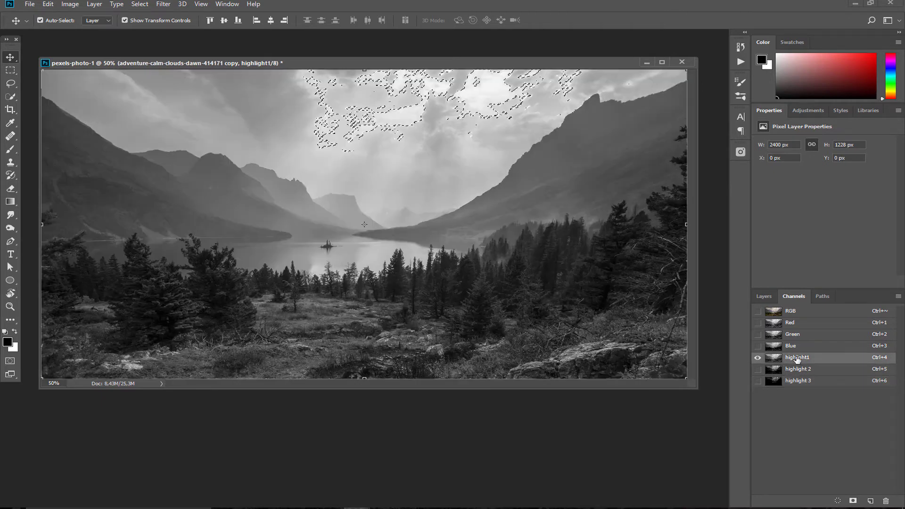
Load highlight1 as the selection and return to the RGB composite
click(796, 358)
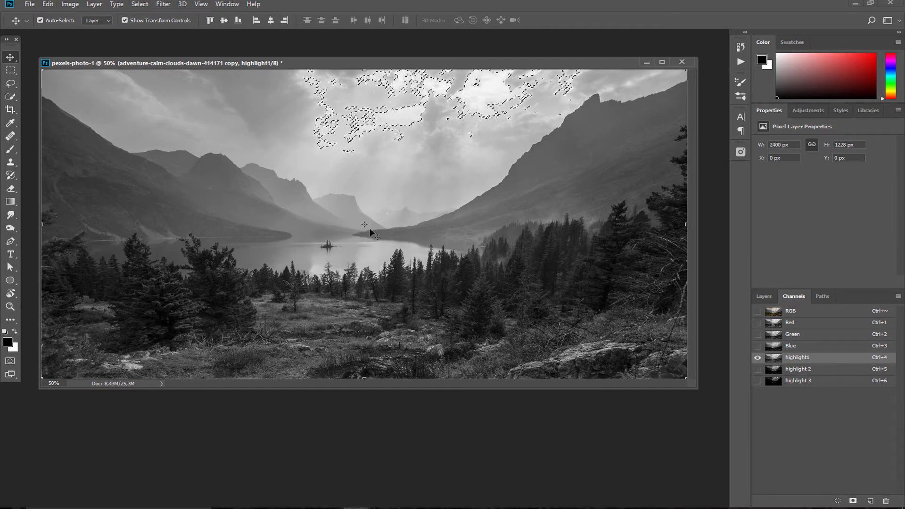
ctrl+click(777, 363)
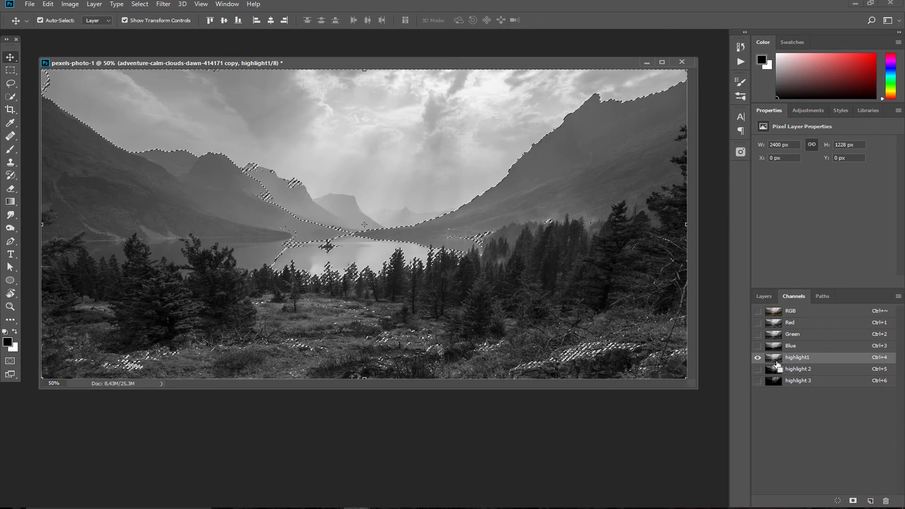
key(ctrl)
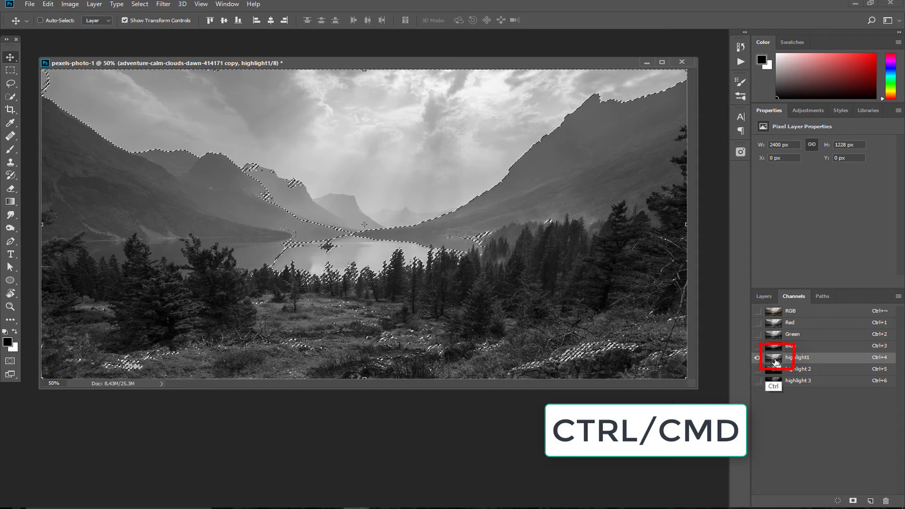
click(766, 310)
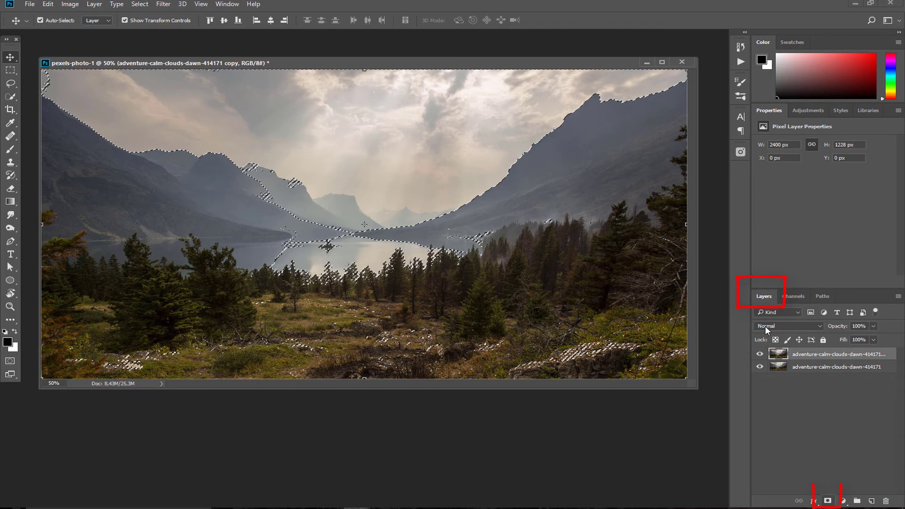
Mask the copy layer with the highlight1 selection, checking the mask view before returning to pixels
click(827, 501)
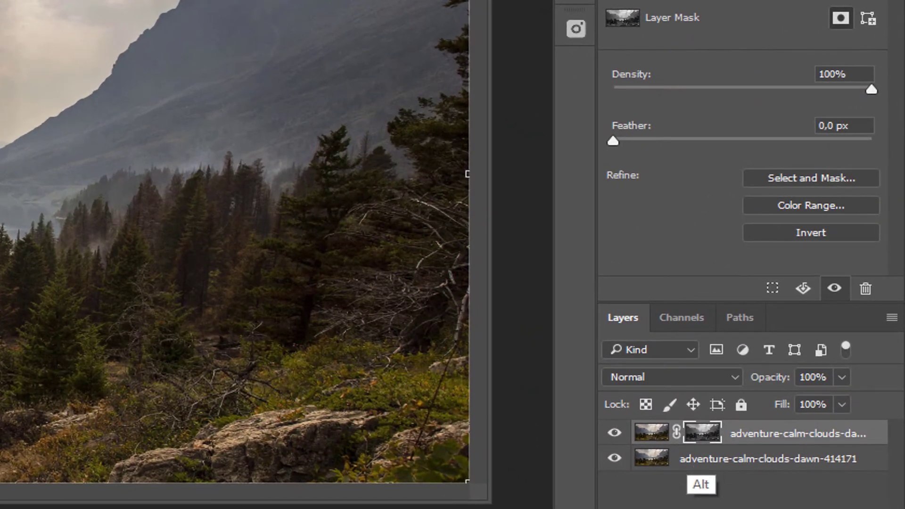
alt+click(702, 432)
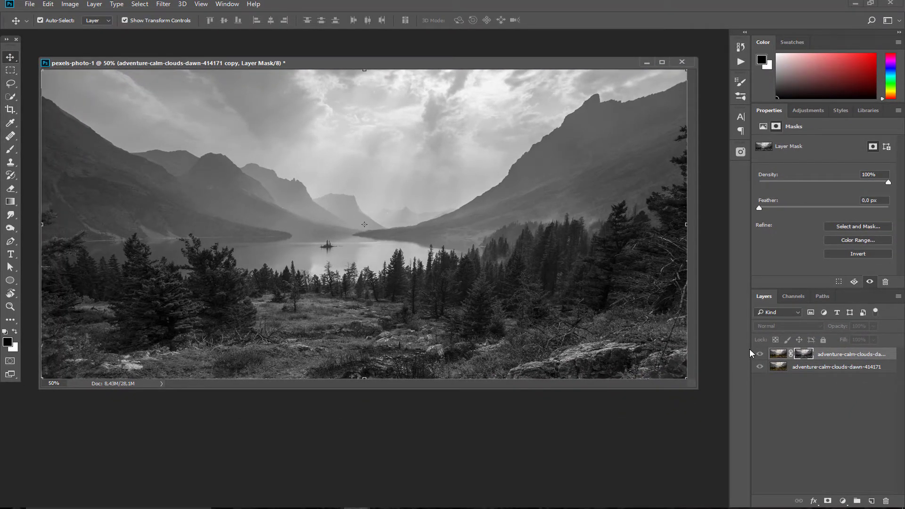
alt+click(804, 354)
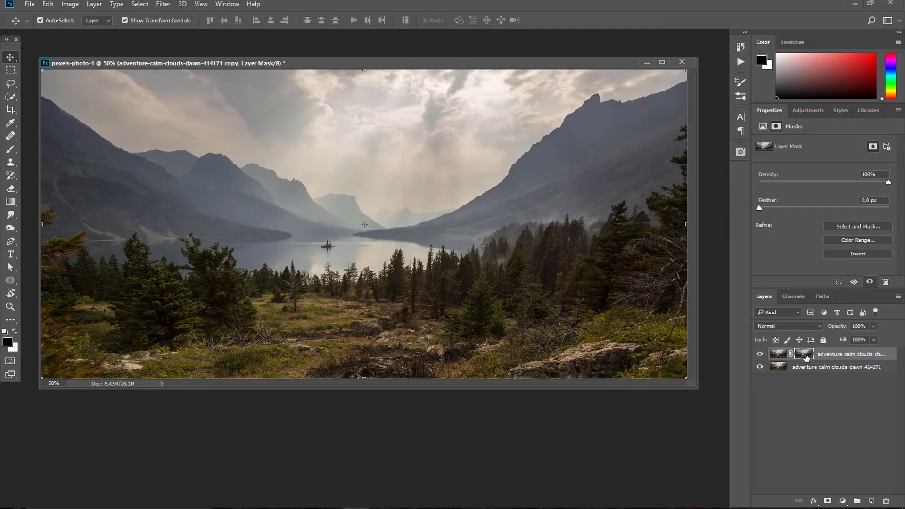
click(779, 354)
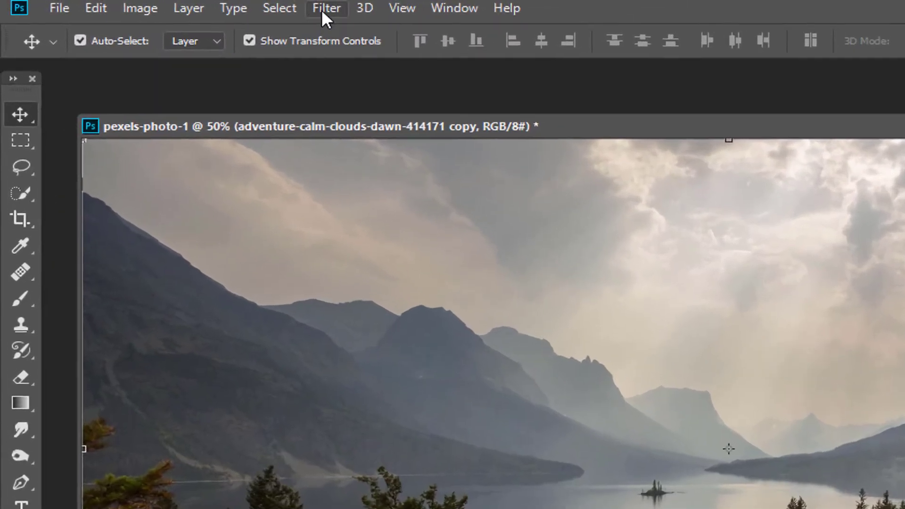
Apply a strong Dehaze to the copy layer in the Camera Raw Filter
click(163, 3)
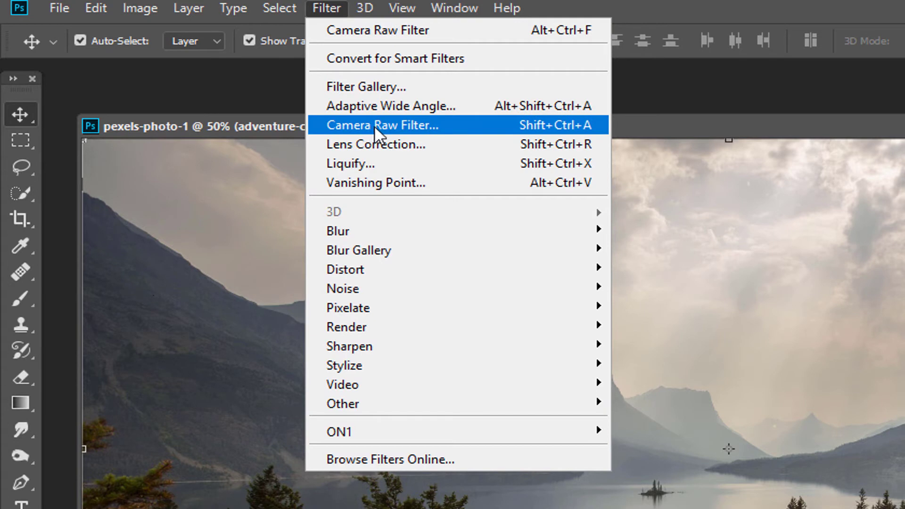
click(373, 125)
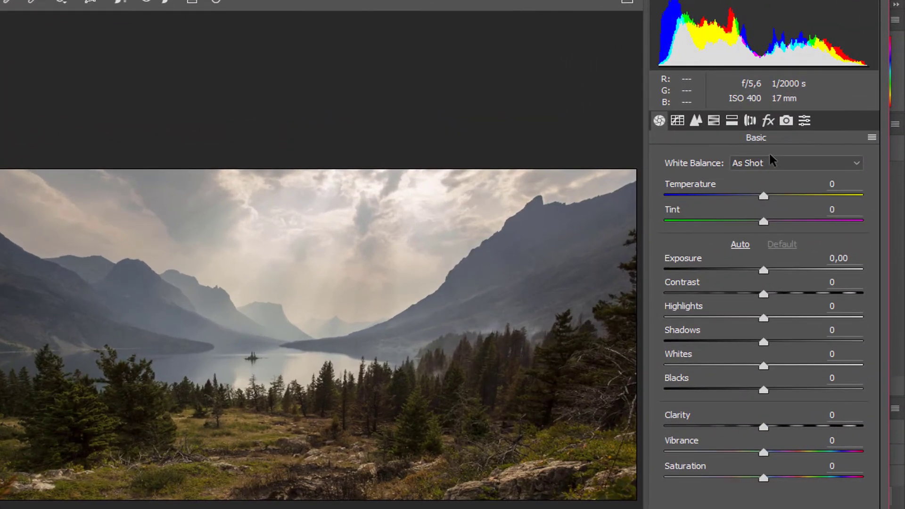
click(817, 108)
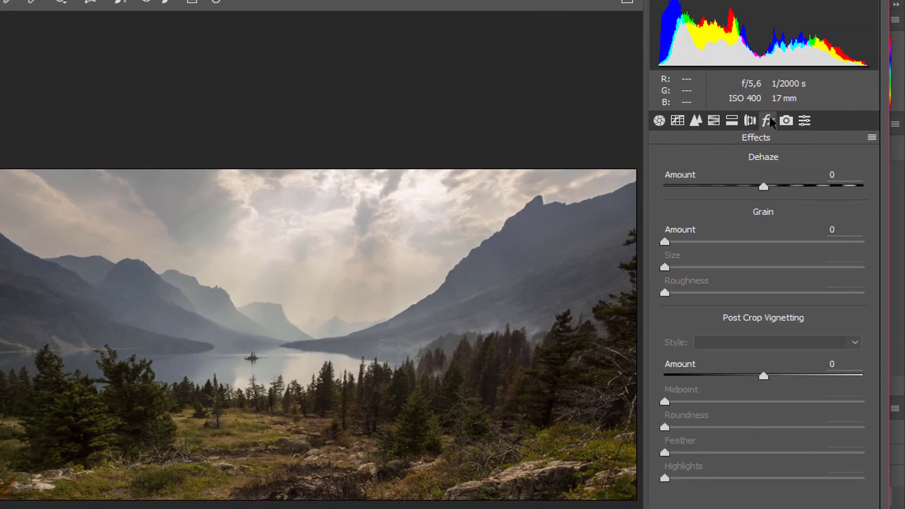
drag(763, 186, 833, 190)
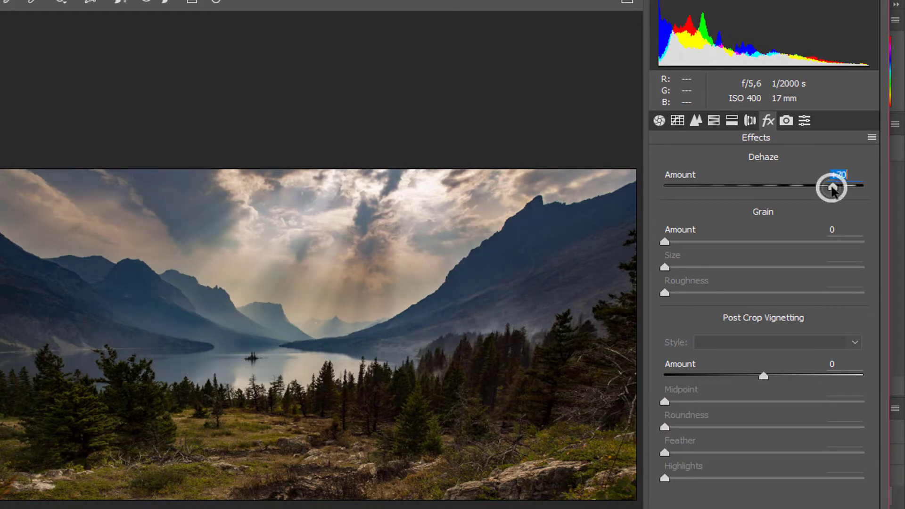
Set HSL luminance to Blues +13, Oranges +57, Reds +27 and Purples -19
click(713, 120)
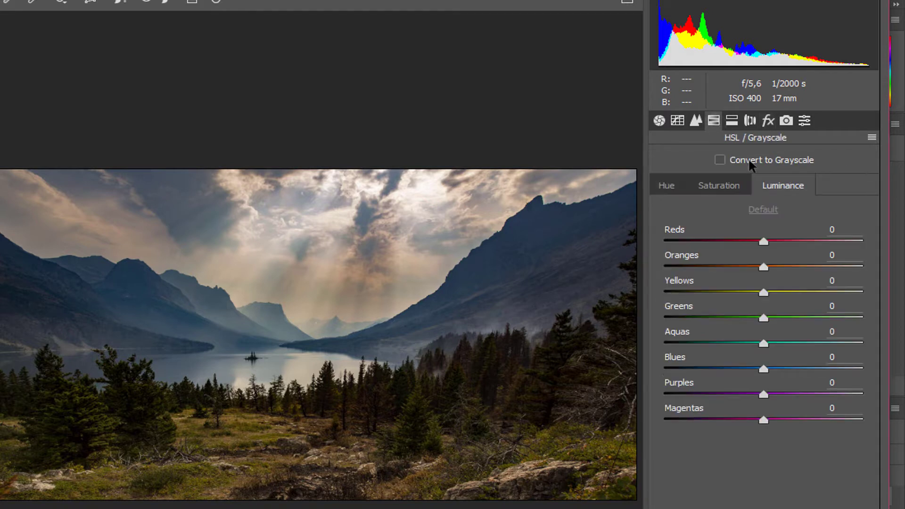
drag(763, 368, 777, 367)
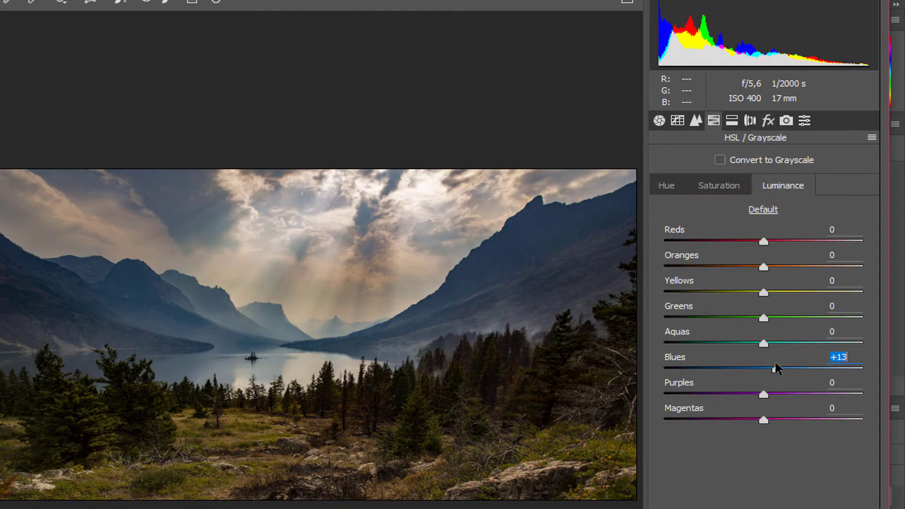
drag(764, 267, 823, 274)
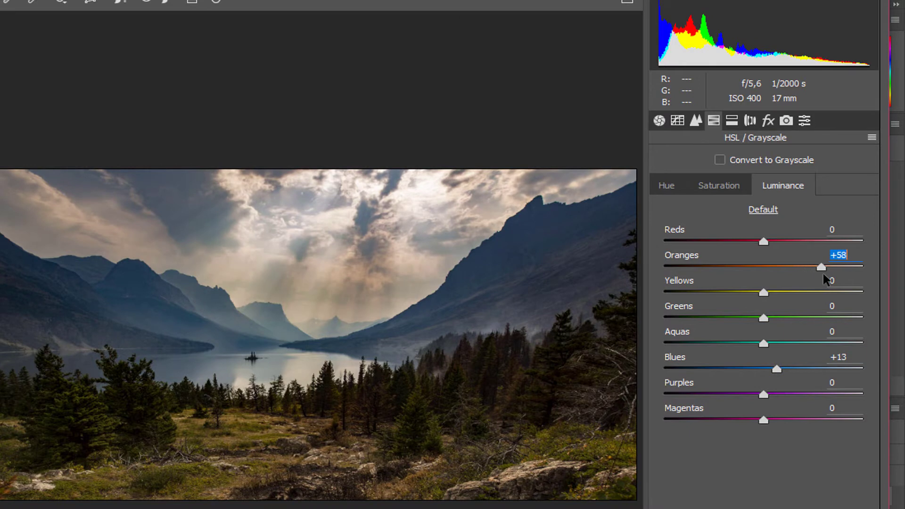
drag(763, 241, 790, 242)
drag(773, 396, 753, 400)
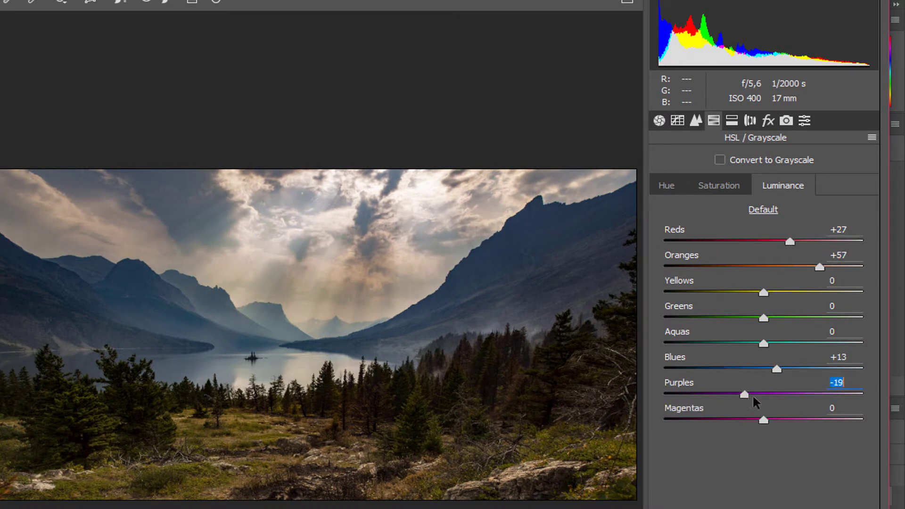
Raise Contrast to +56 and Clarity to +24, then apply the Camera Raw grade
click(658, 120)
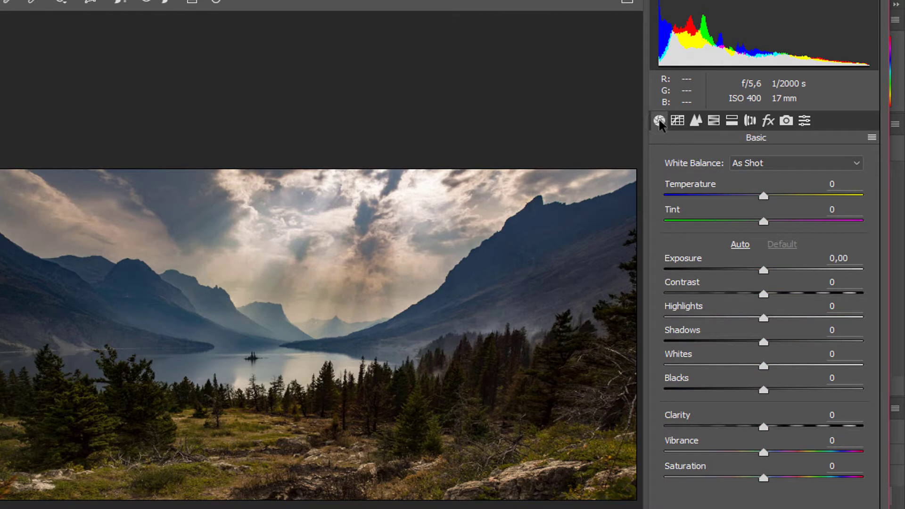
drag(763, 293, 821, 299)
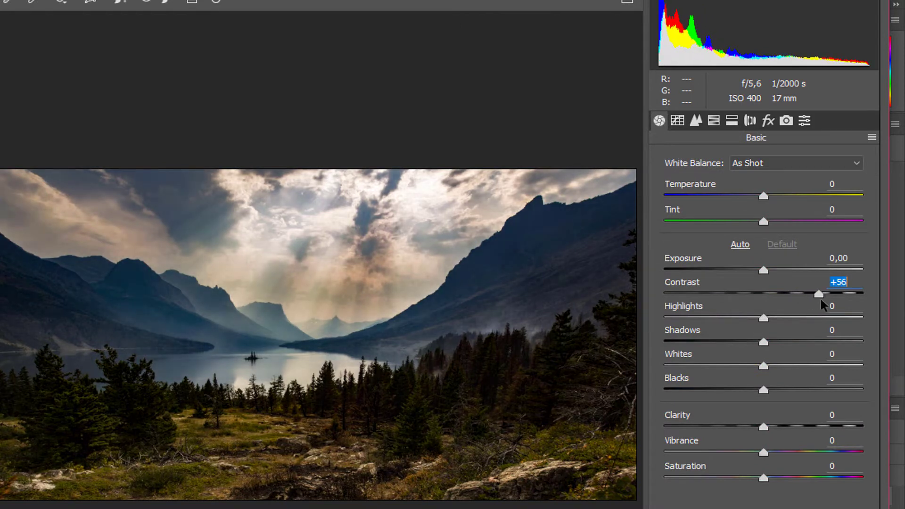
drag(763, 425, 785, 423)
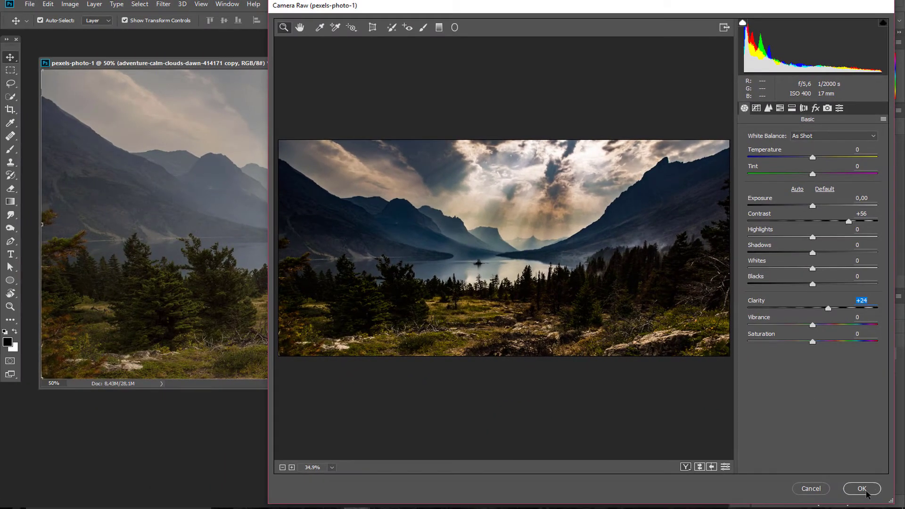
click(861, 488)
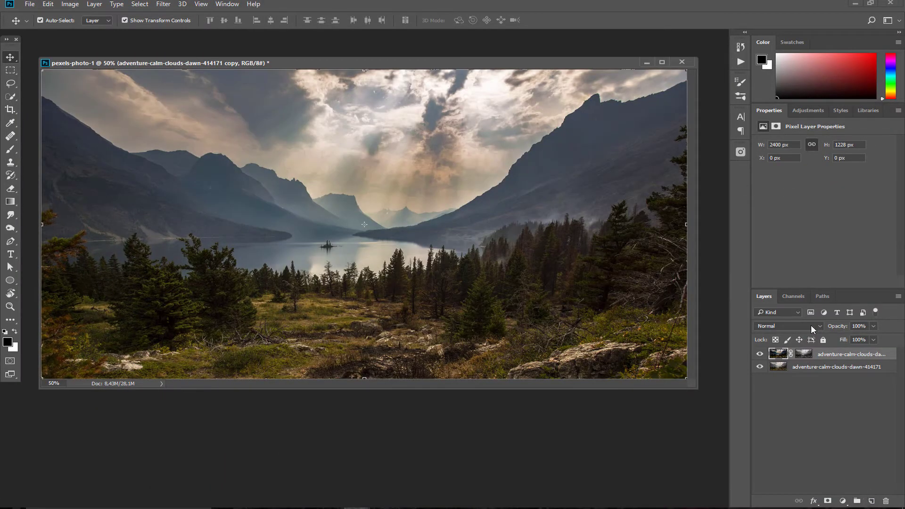
Toggle the graded top layer to compare with the original, then hide it and select the base layer
click(759, 354)
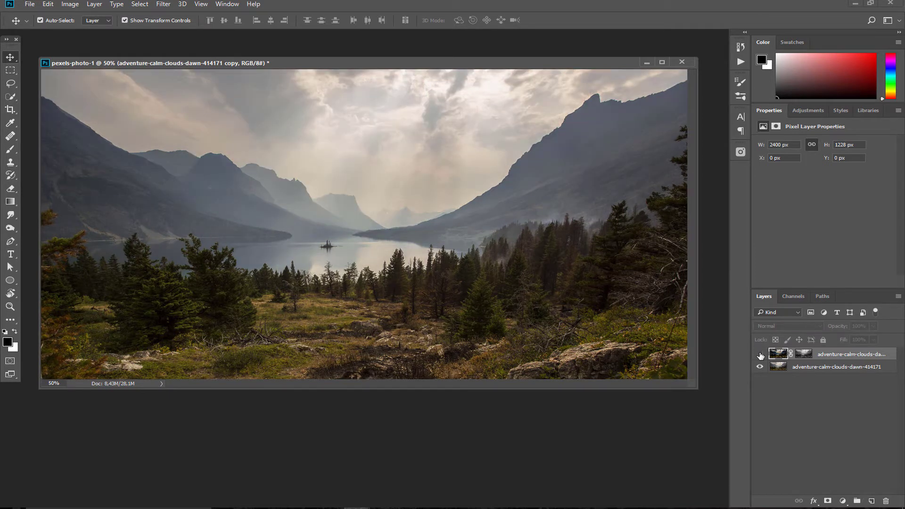
click(760, 354)
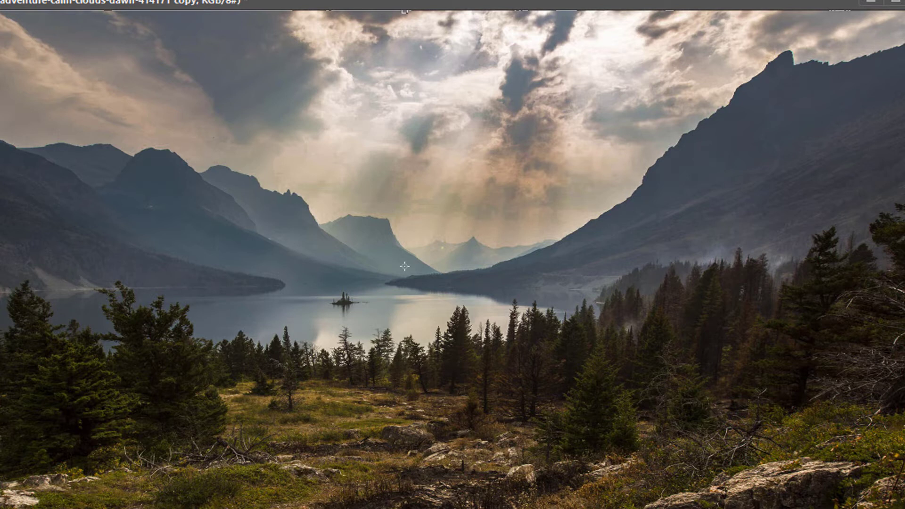
key(ctrl+z)
key(ctrl+z)
key(ctrl+z)
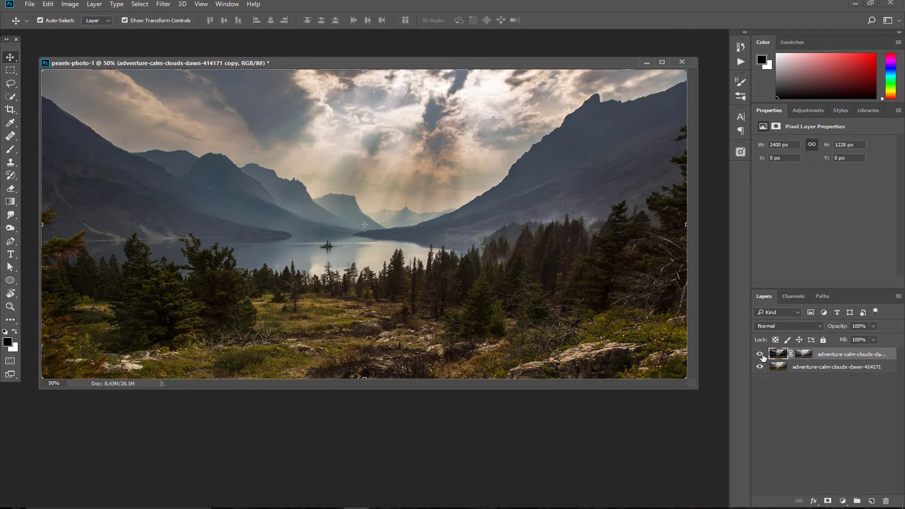
click(760, 354)
click(804, 370)
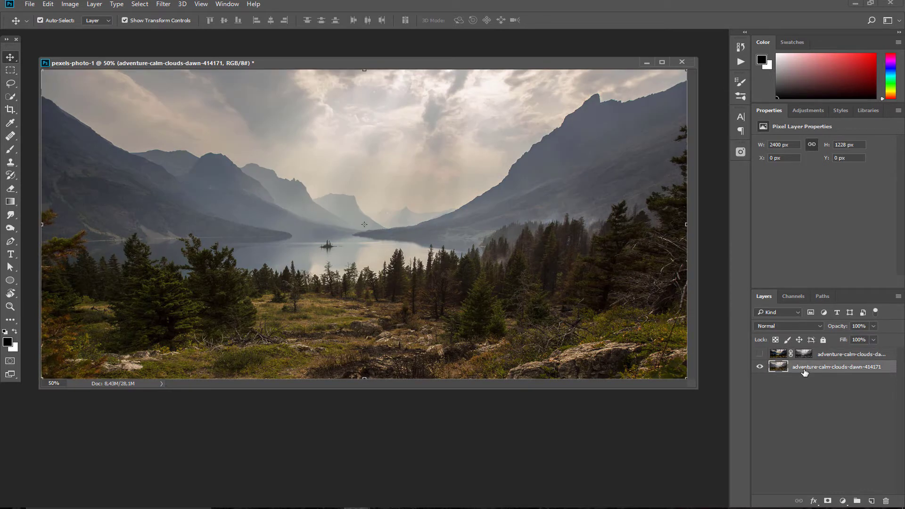
Duplicate the original layer and grade it in Camera Raw with Dehaze, Contrast +33, Clarity +23
key(ctrl+j)
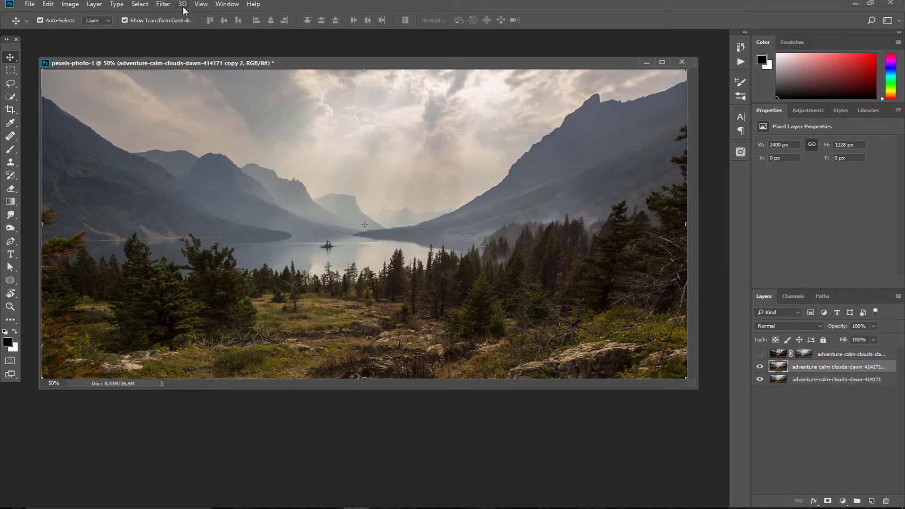
click(163, 4)
click(221, 62)
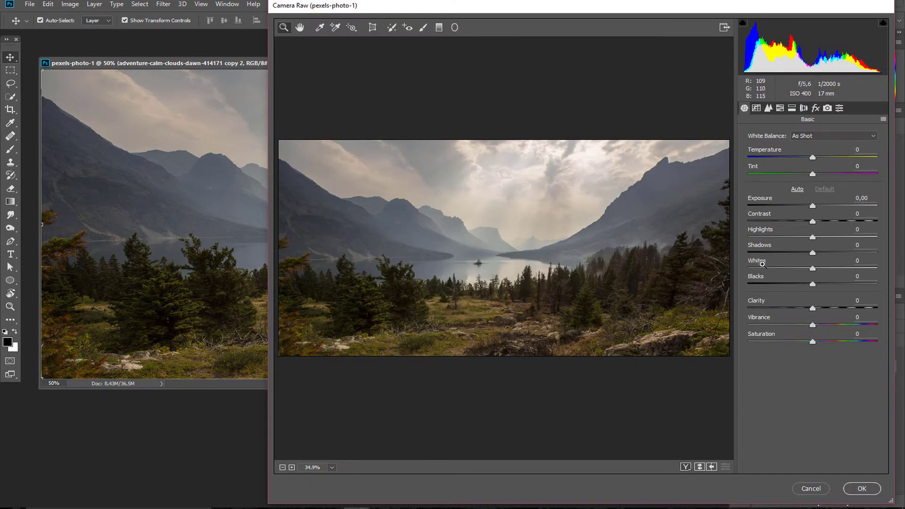
click(816, 109)
drag(812, 151, 855, 154)
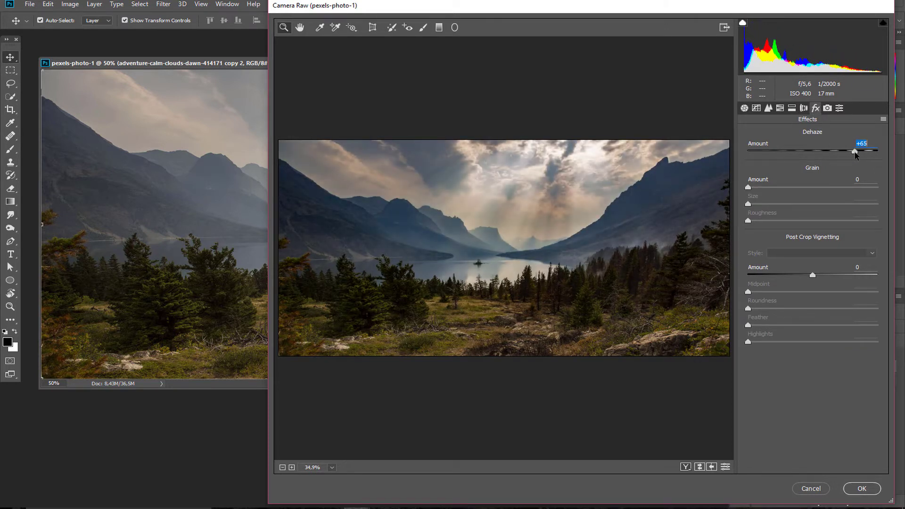
click(744, 108)
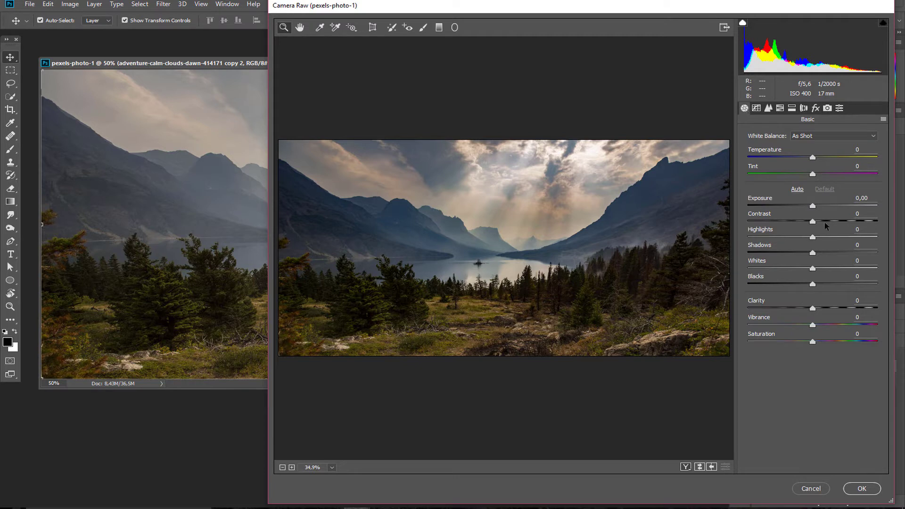
drag(825, 222, 834, 221)
drag(812, 309, 827, 310)
click(861, 489)
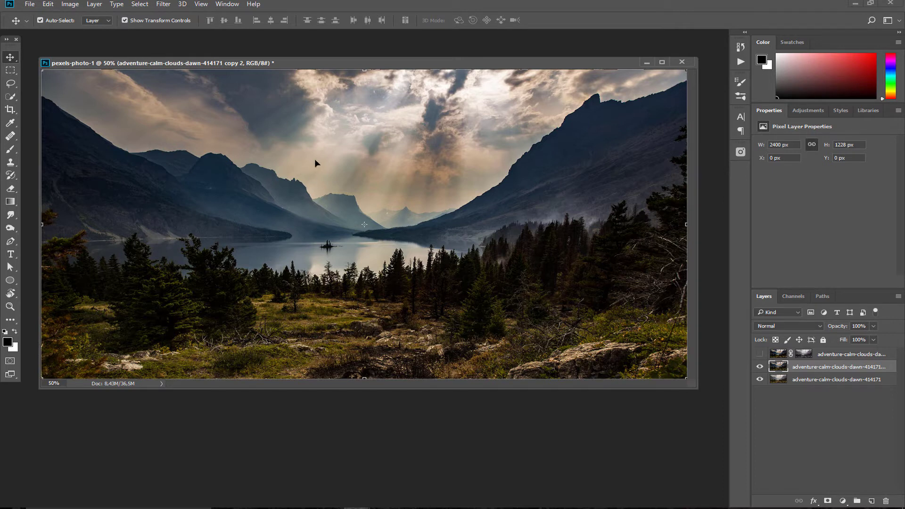
Delete the copy 2 layer and show the masked graded top layer again
click(759, 367)
drag(796, 367, 887, 499)
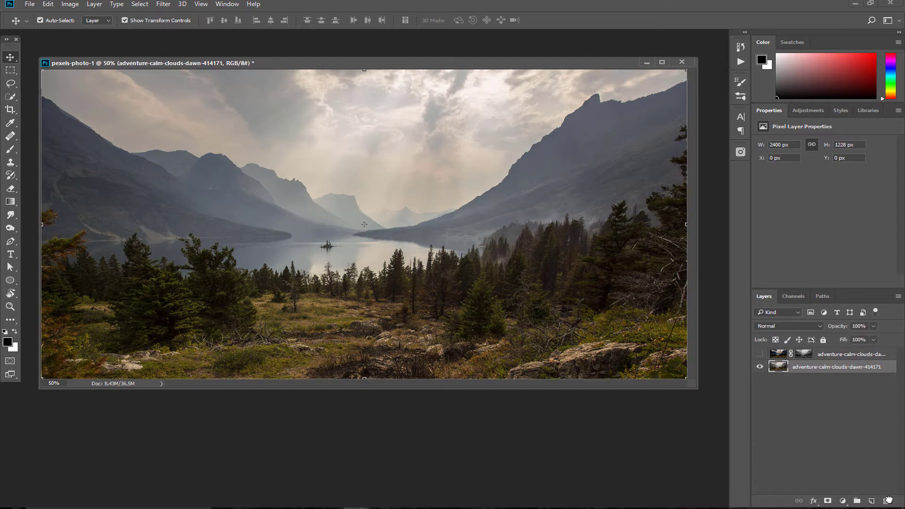
click(759, 355)
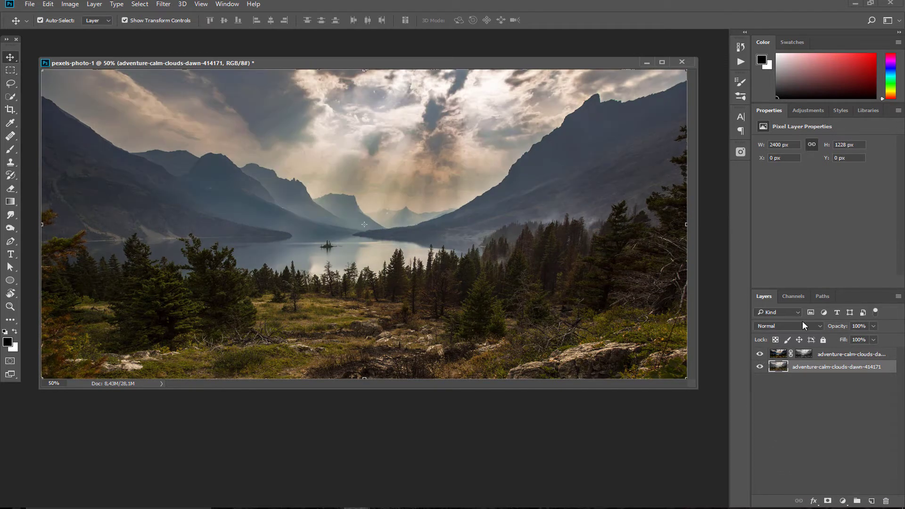
Duplicate the highlight1 channel, invert it with Ctrl+I, and rename the copy 'shadow1'
click(793, 297)
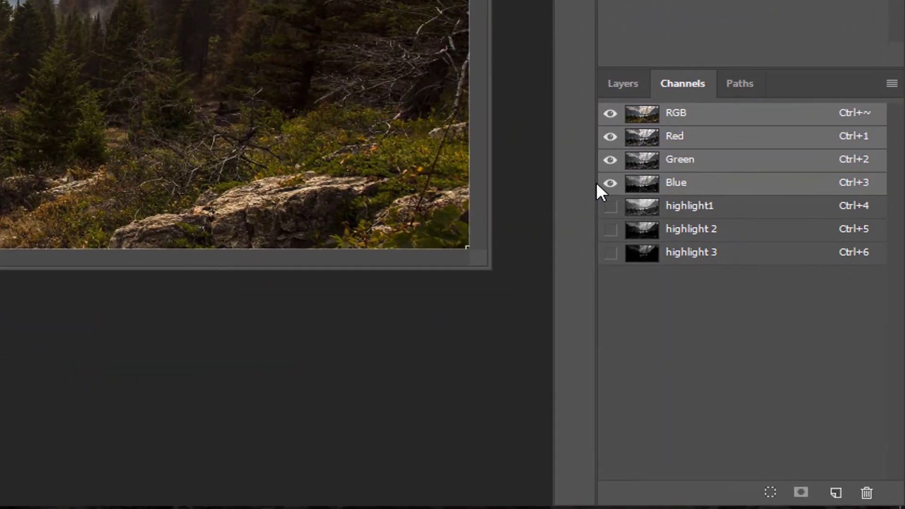
click(689, 210)
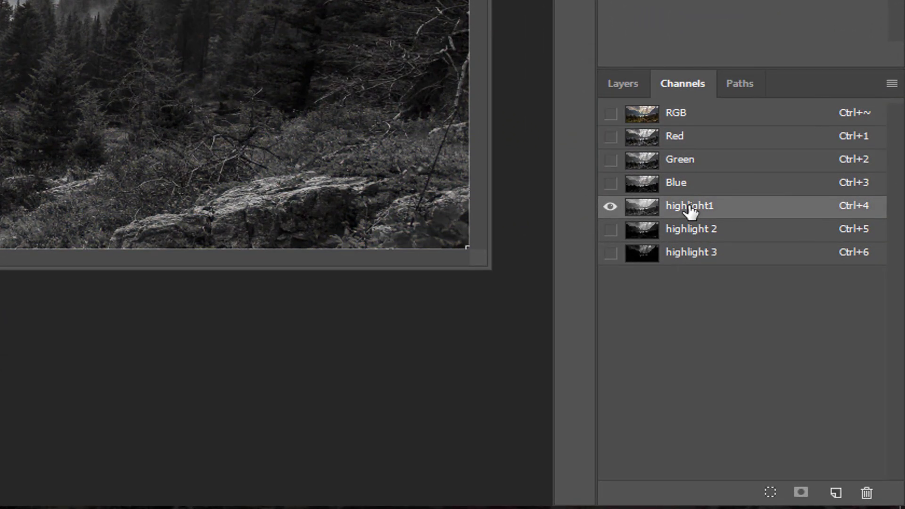
mouse_move(689, 210)
mouse_down()
mouse_move(702, 210)
mouse_move(804, 384)
mouse_move(838, 494)
mouse_up()
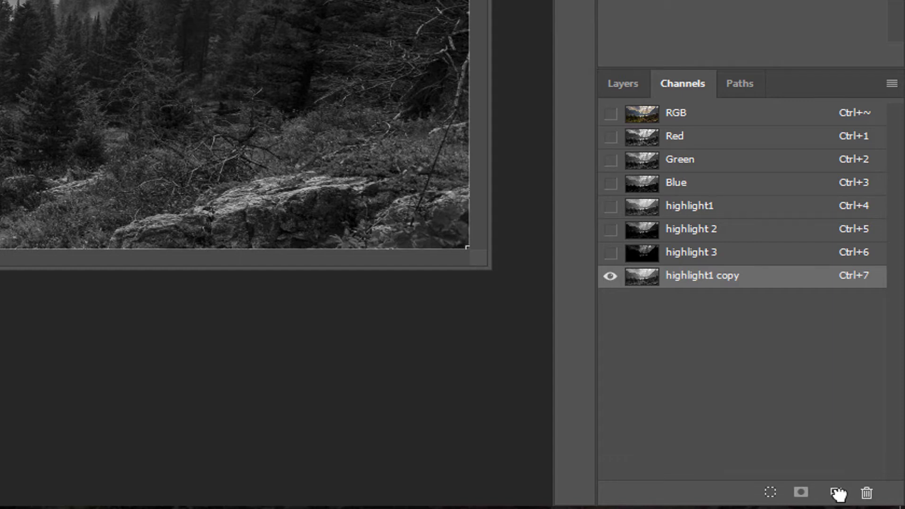
key(ctrl+i)
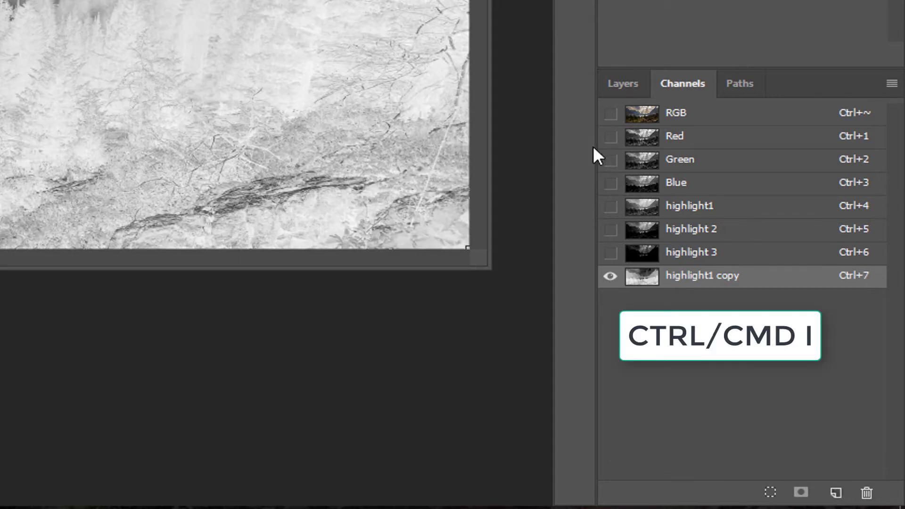
double_click(714, 278)
text(shadow1)
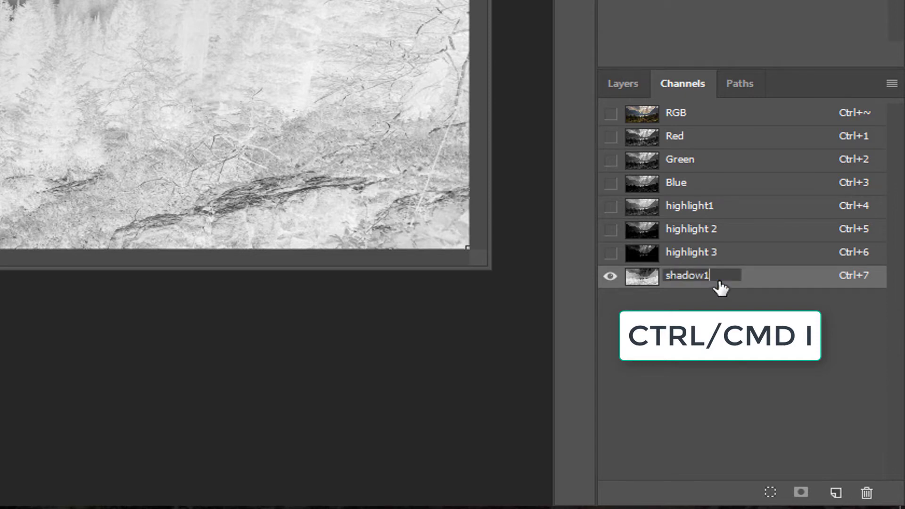
key(Return)
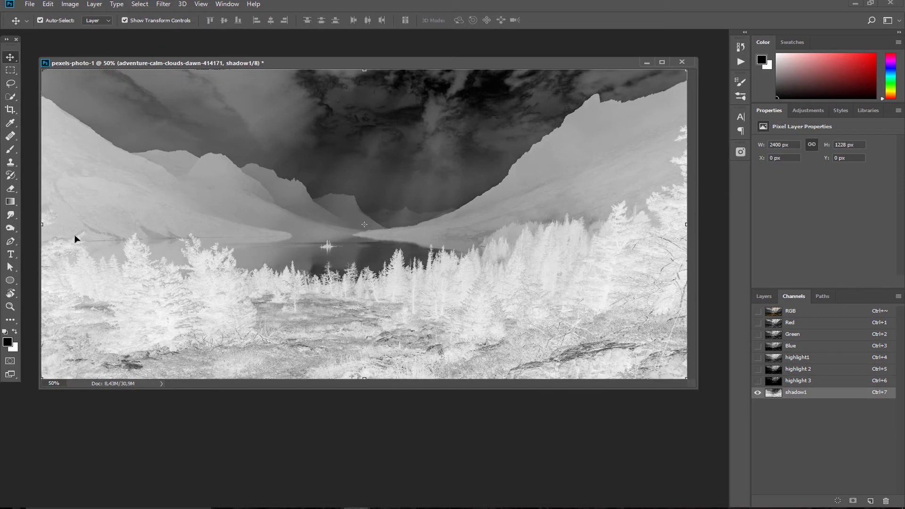
Duplicate the highlight 2 channel, invert the copy and rename it shadow2
click(803, 370)
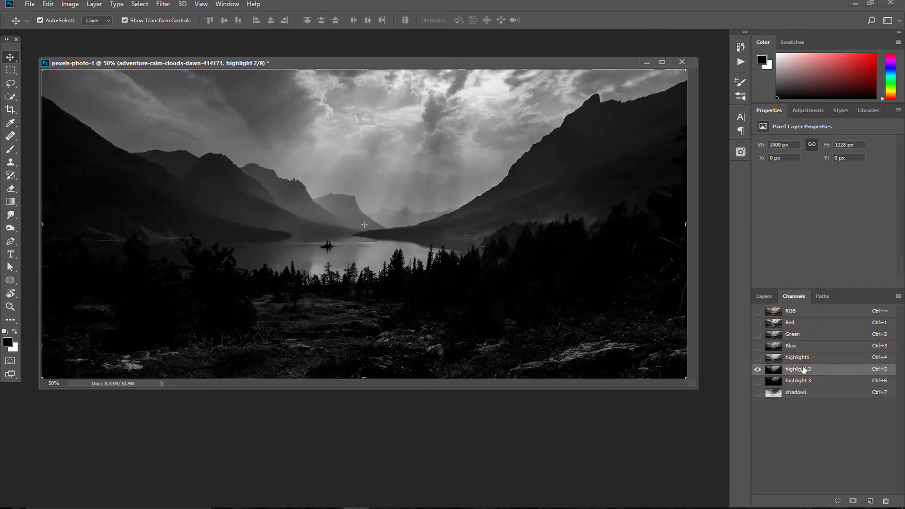
drag(803, 370, 870, 500)
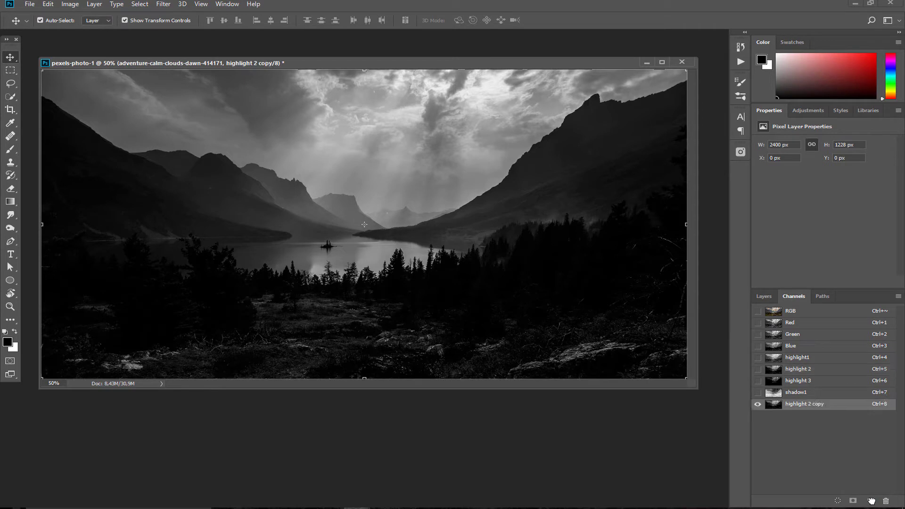
key(ctrl+i)
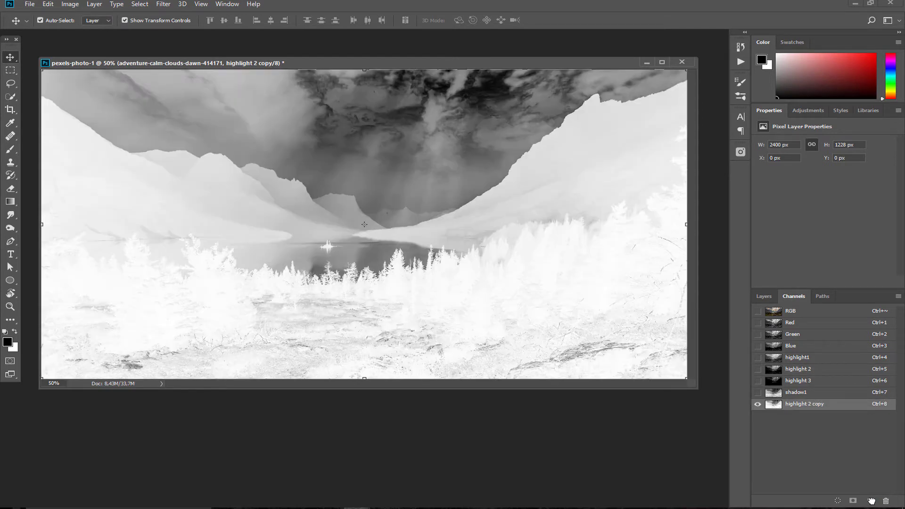
double_click(815, 403)
text(shadow2)
key(Return)
Duplicate the highlight 3 channel, invert the copy and rename it shadow 3
click(803, 381)
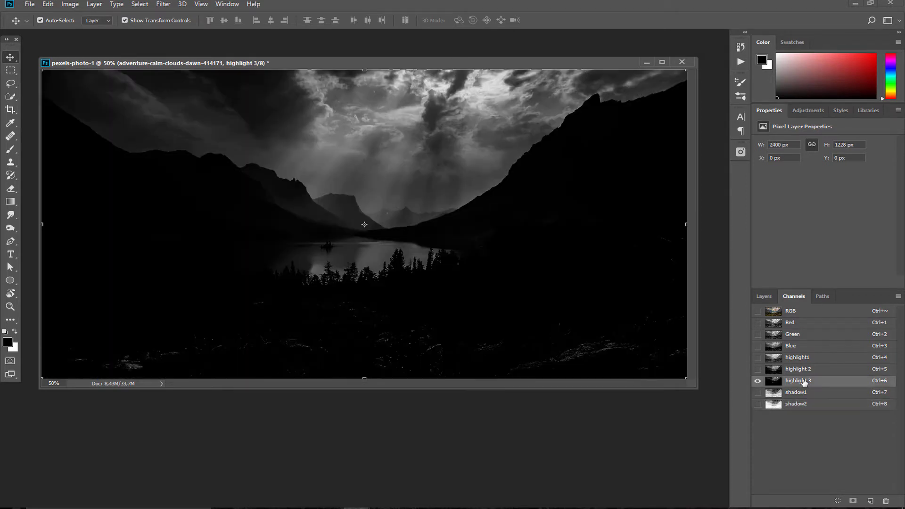
drag(804, 381, 872, 501)
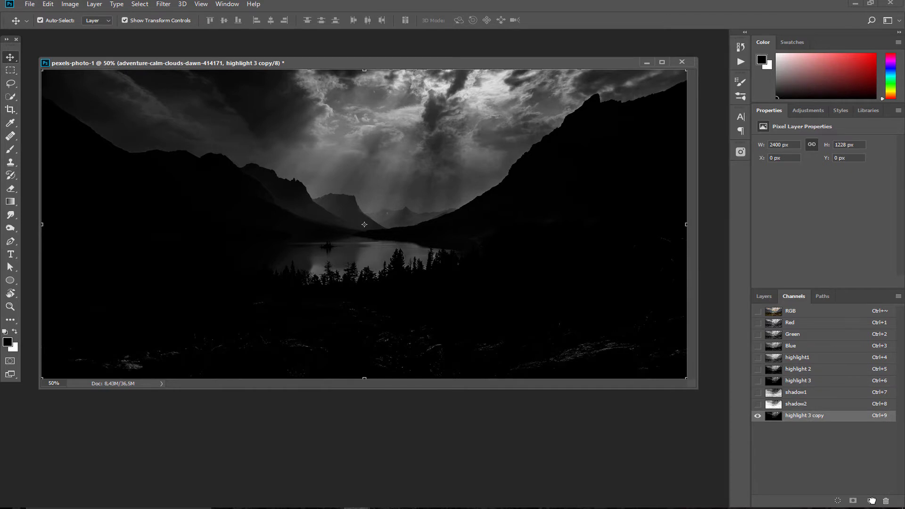
key(ctrl+i)
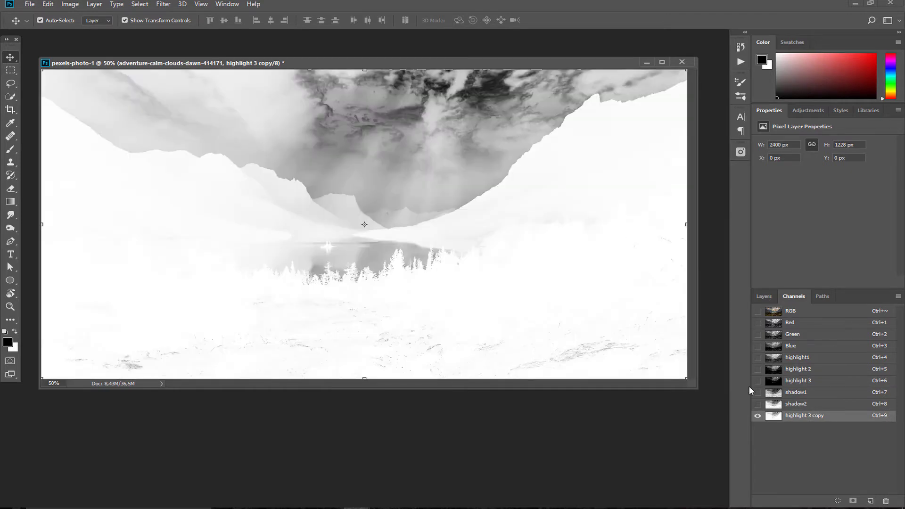
double_click(811, 415)
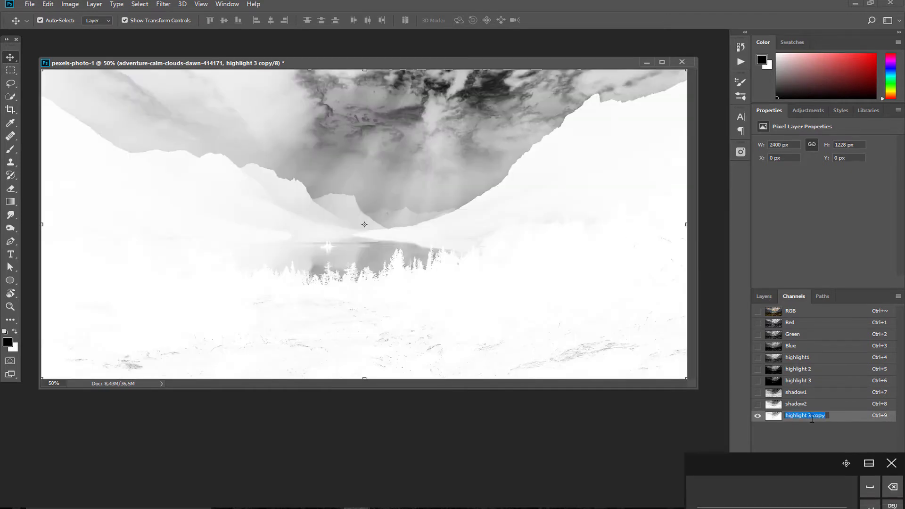
text(shadow 3)
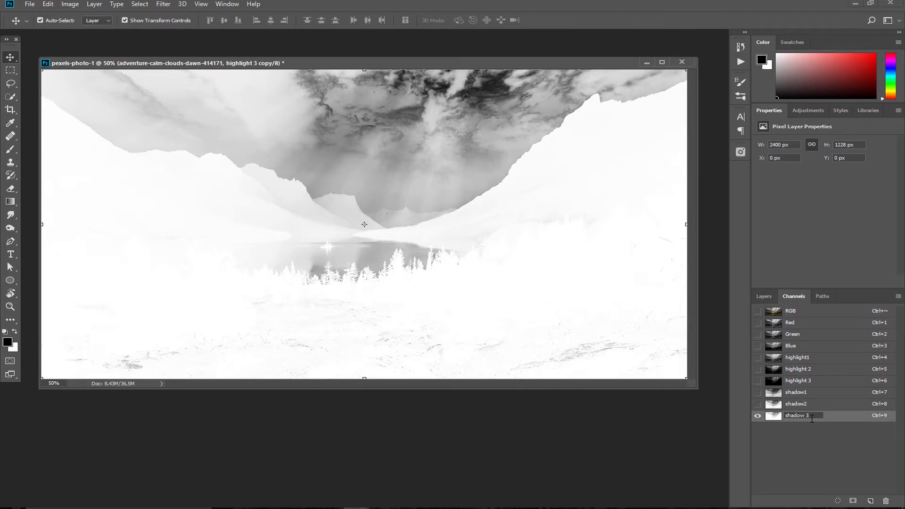
click(786, 438)
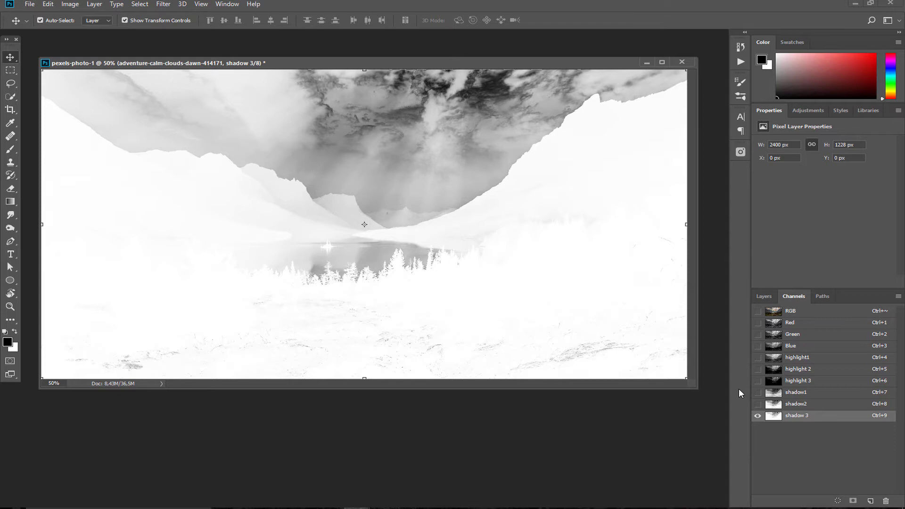
Select the whole image minus the highlight1 and shadow1 areas and save it as a channel
click(788, 311)
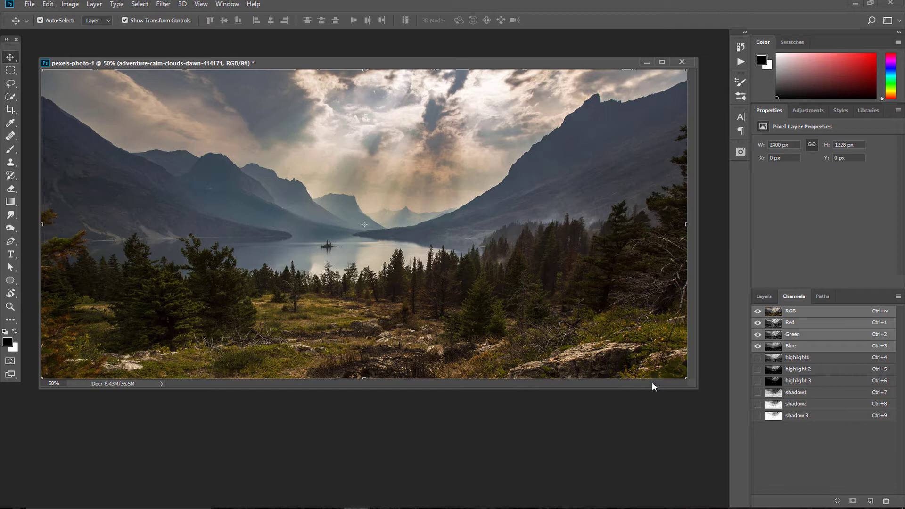
key(ctrl+a)
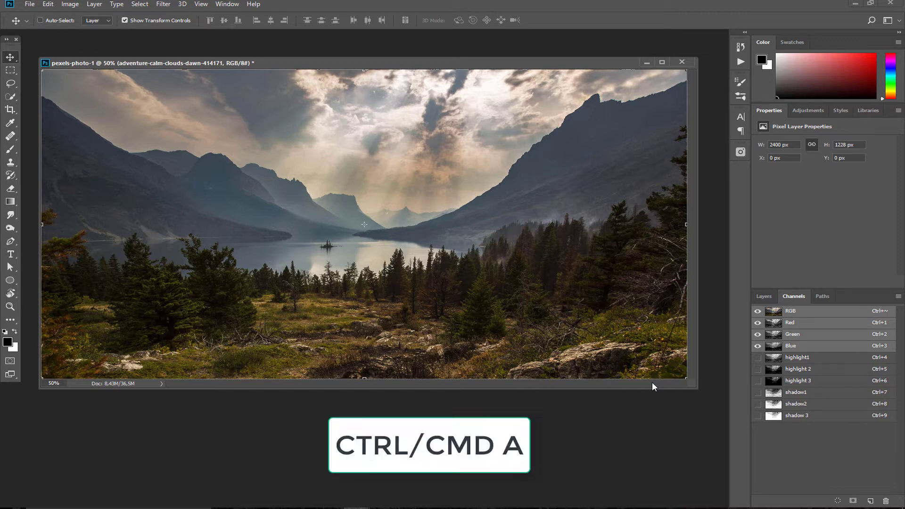
key(ctrl+a)
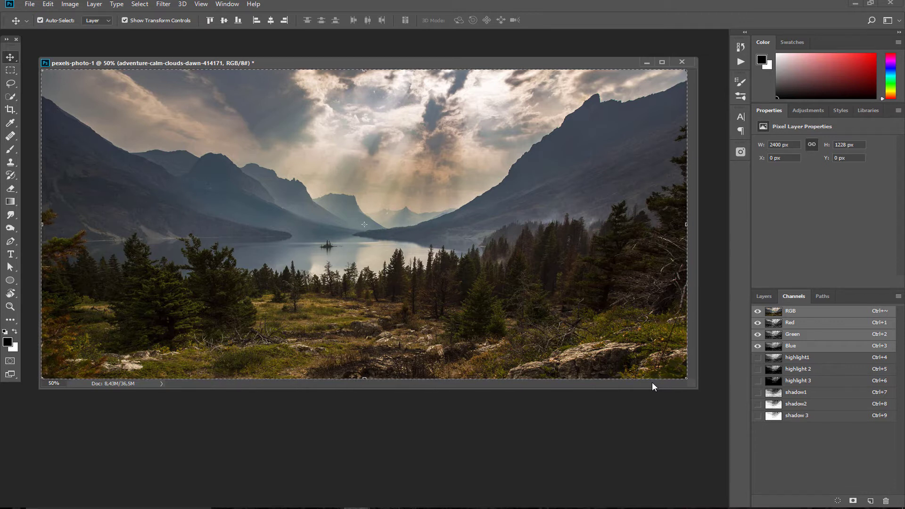
key(ctrl+alt)
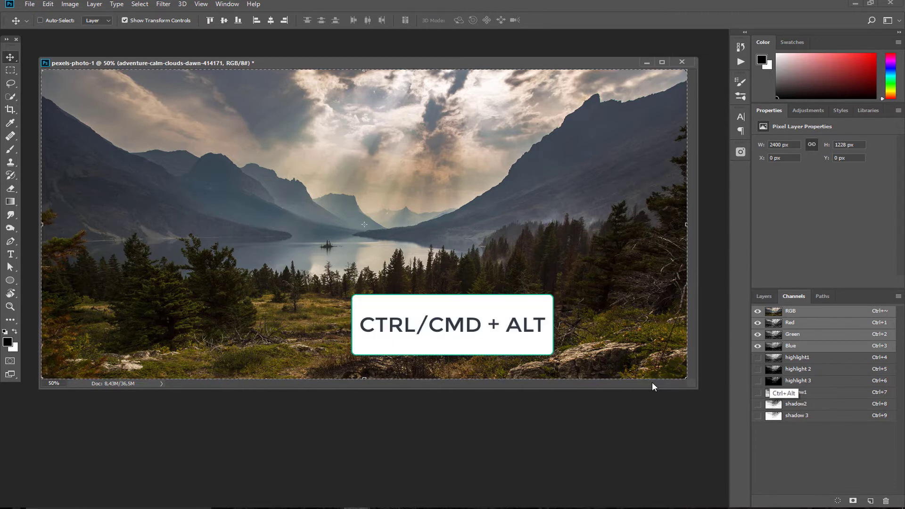
ctrl+alt+click(774, 359)
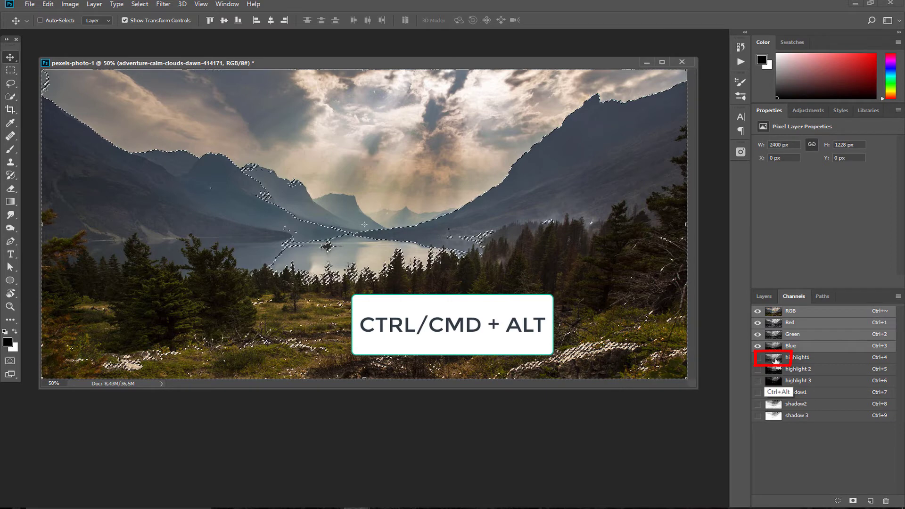
ctrl+alt+click(770, 392)
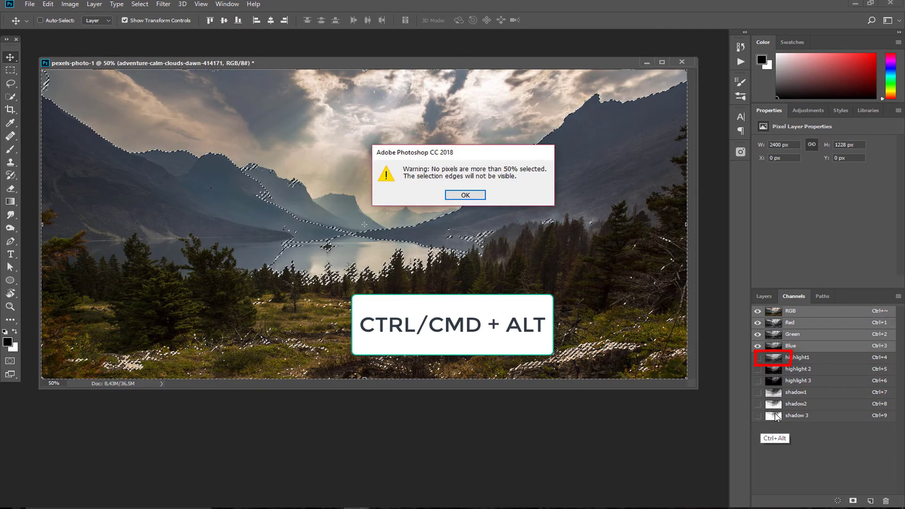
click(467, 196)
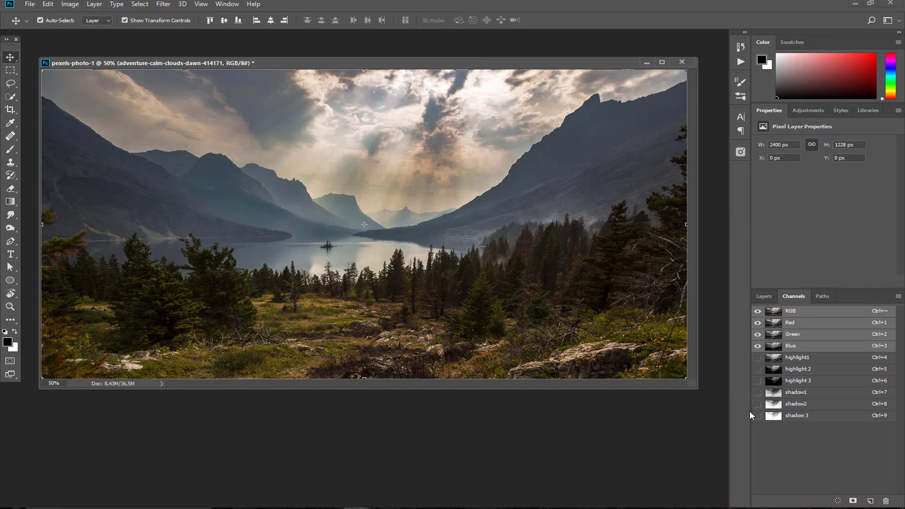
click(853, 500)
Rename the new Alpha 1 channel to midtone 1 and return to the RGB view
click(796, 428)
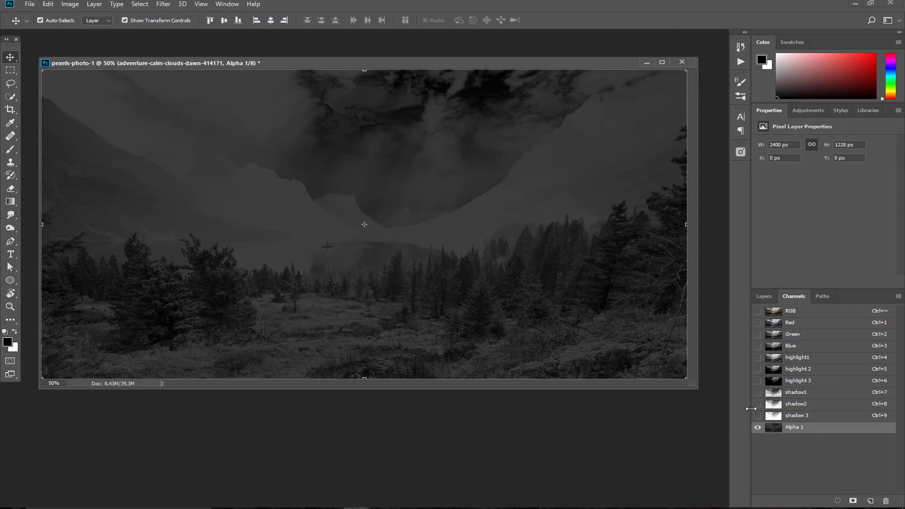
double_click(797, 427)
text(midtone 1)
key(Return)
click(790, 312)
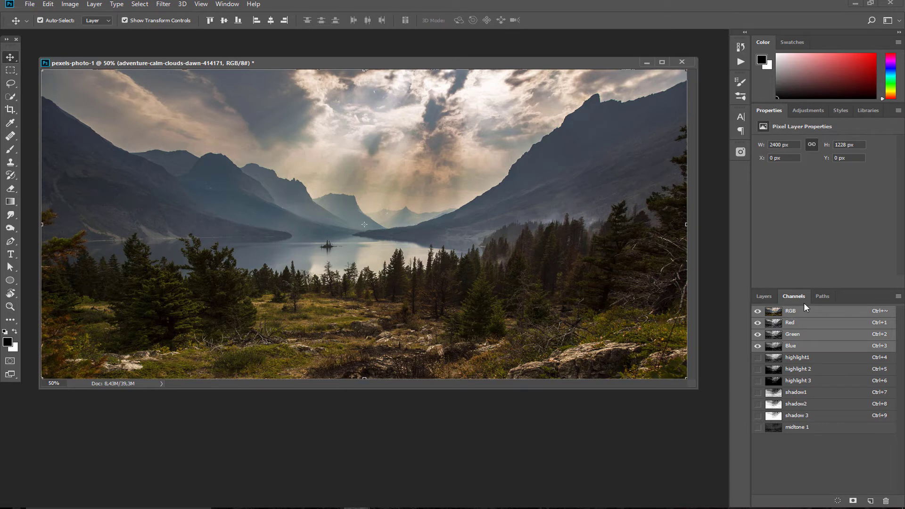
Save the whole image minus highlight 2 and midtone 1 as a channel named midtones 2
key(ctrl+a)
key(ctrl+alt)
ctrl+alt+click(775, 370)
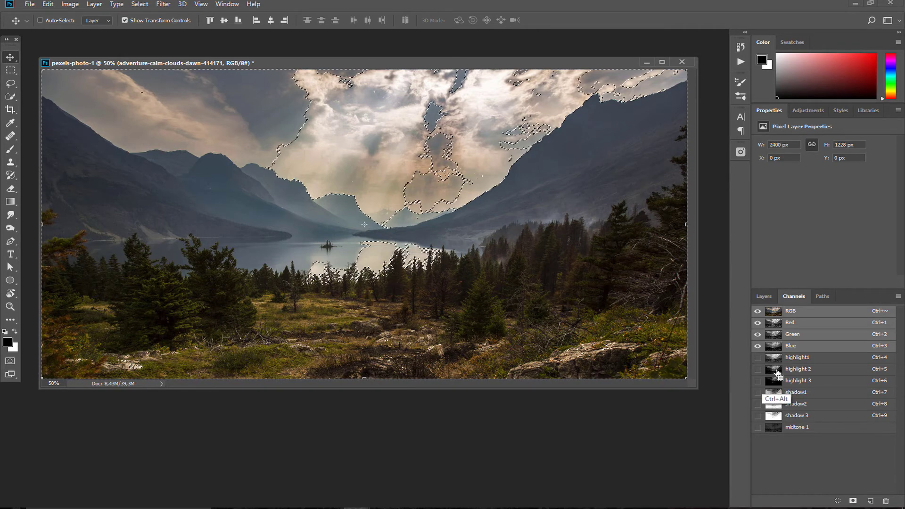
ctrl+alt+click(770, 428)
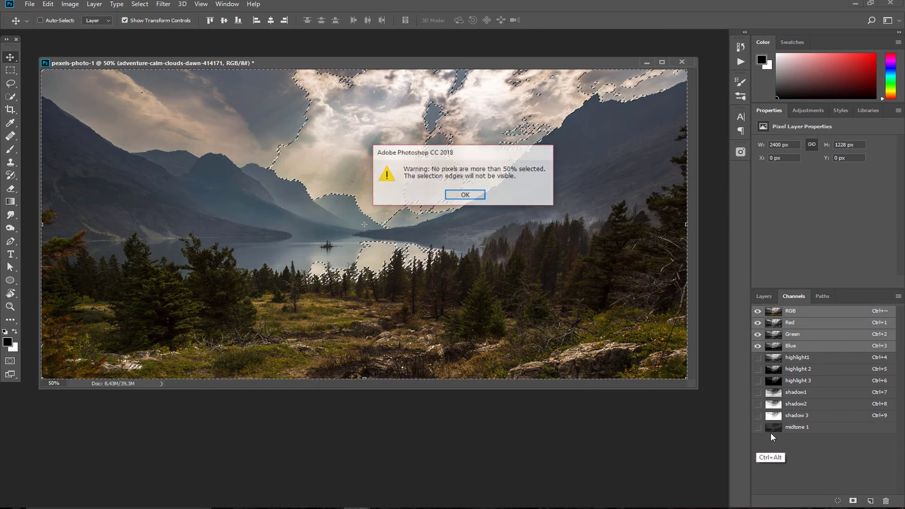
click(467, 198)
click(853, 500)
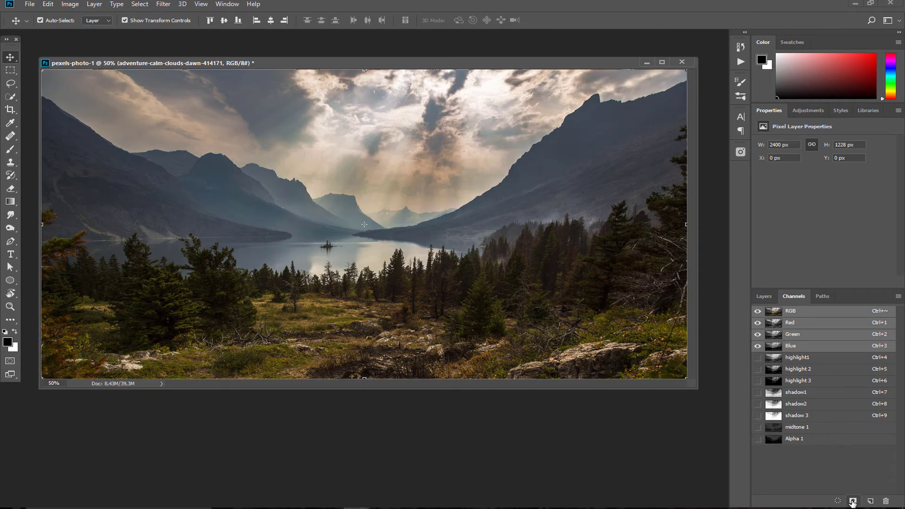
double_click(795, 439)
text(midtones 2)
key(Return)
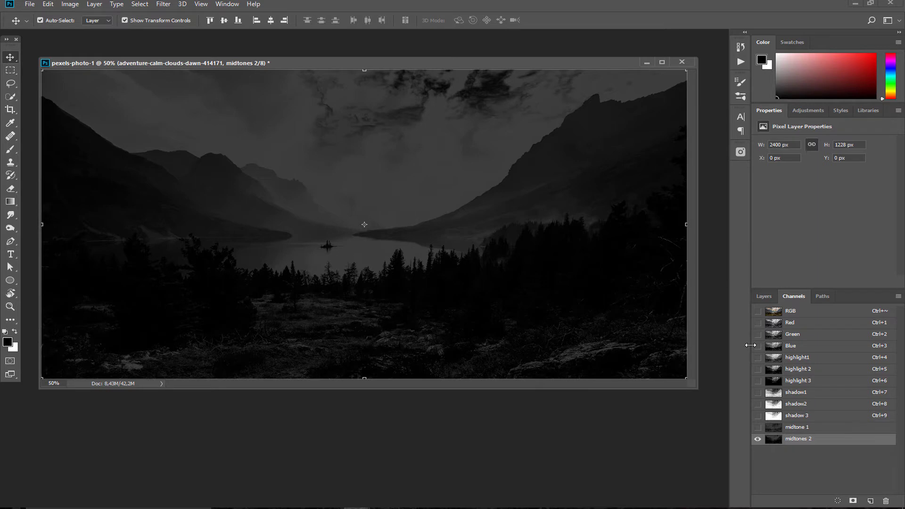
Load the shadow 3 channel as a selection and add it as the bottom layer's mask
click(795, 416)
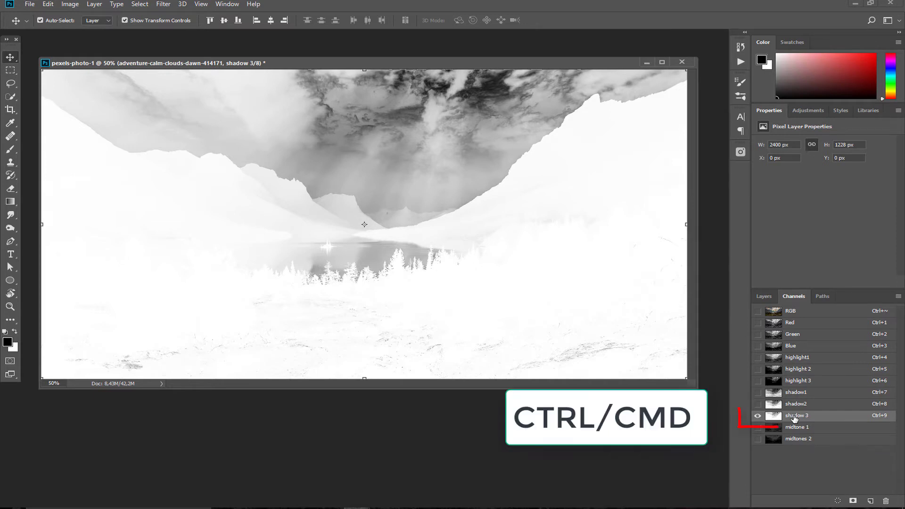
key(ctrl)
ctrl+click(775, 417)
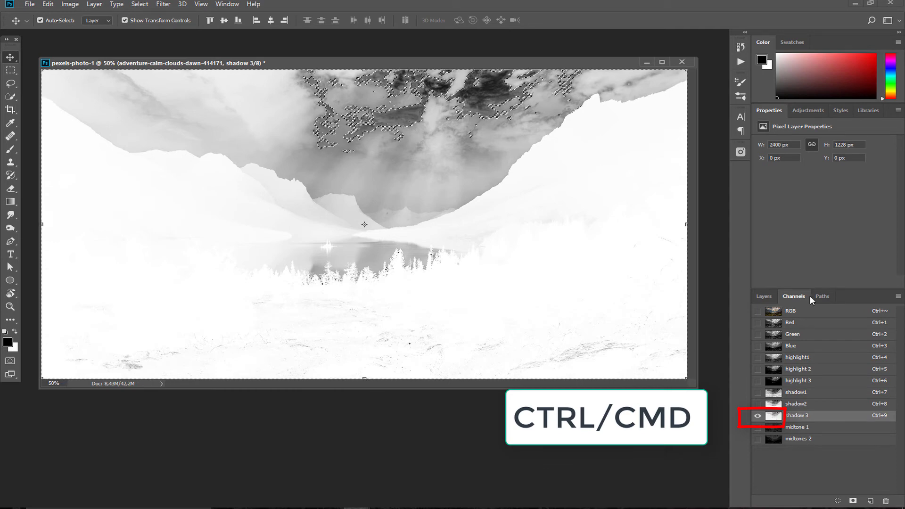
click(790, 311)
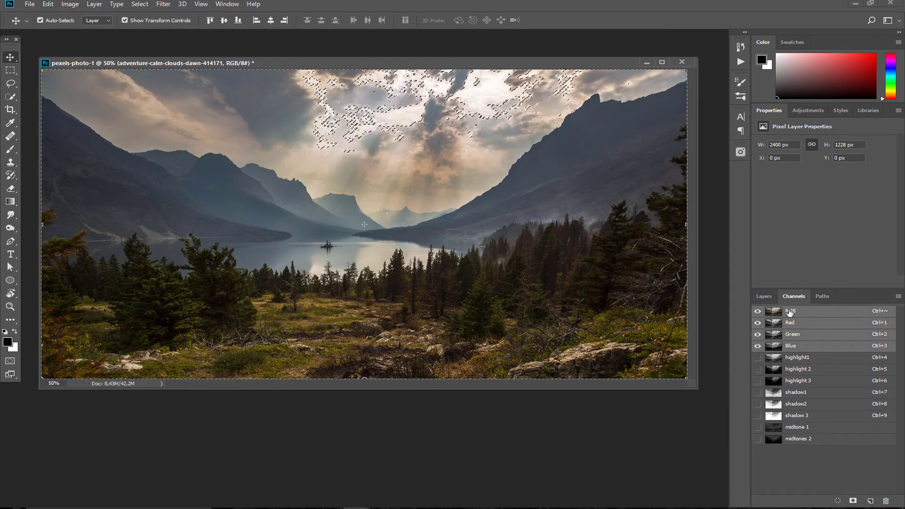
click(764, 297)
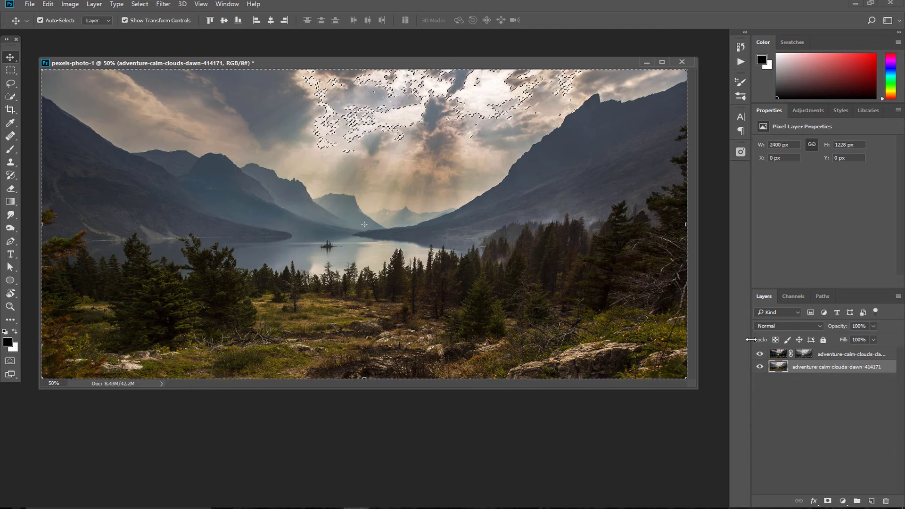
click(827, 500)
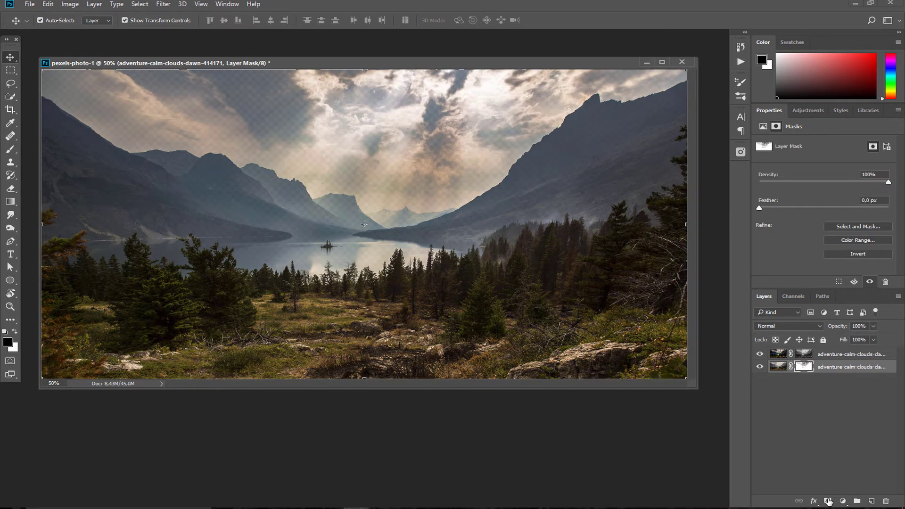
click(778, 366)
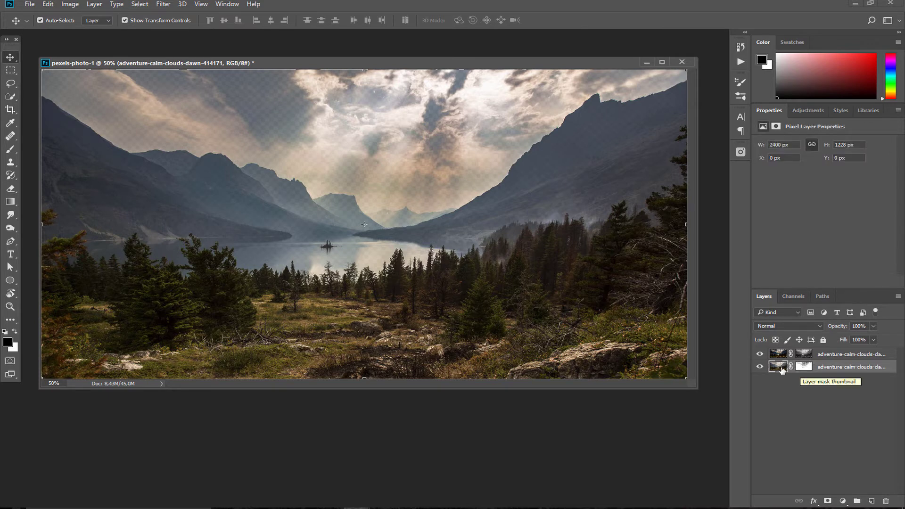
Duplicate the masked layer, delete the original's mask and hide the original bottom layer
key(ctrl+j)
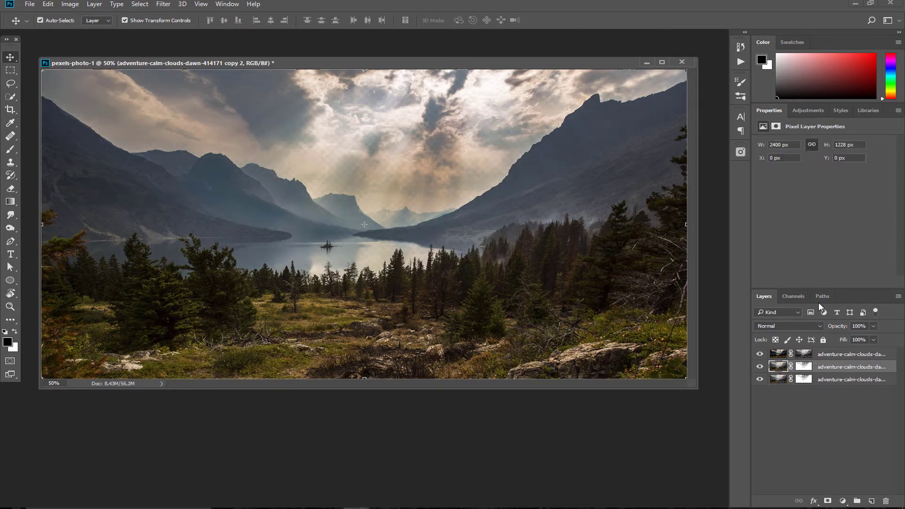
drag(804, 366, 885, 501)
click(506, 196)
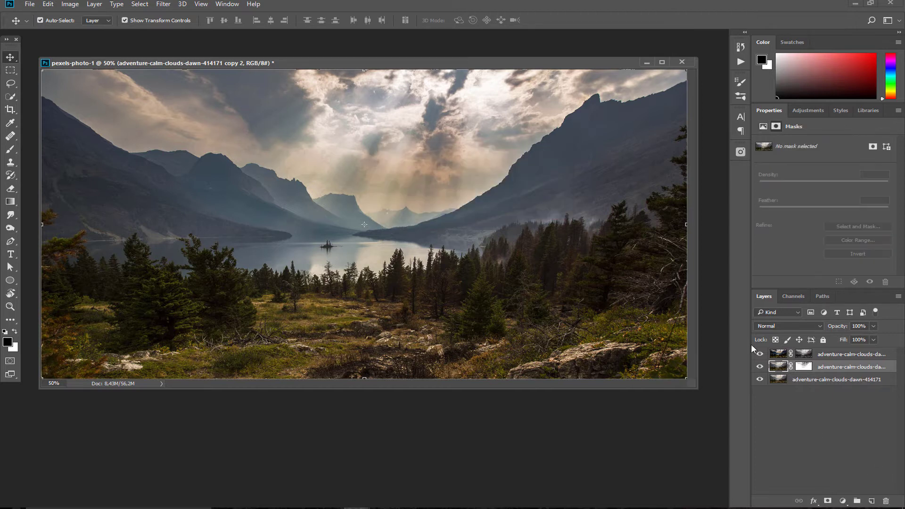
click(760, 379)
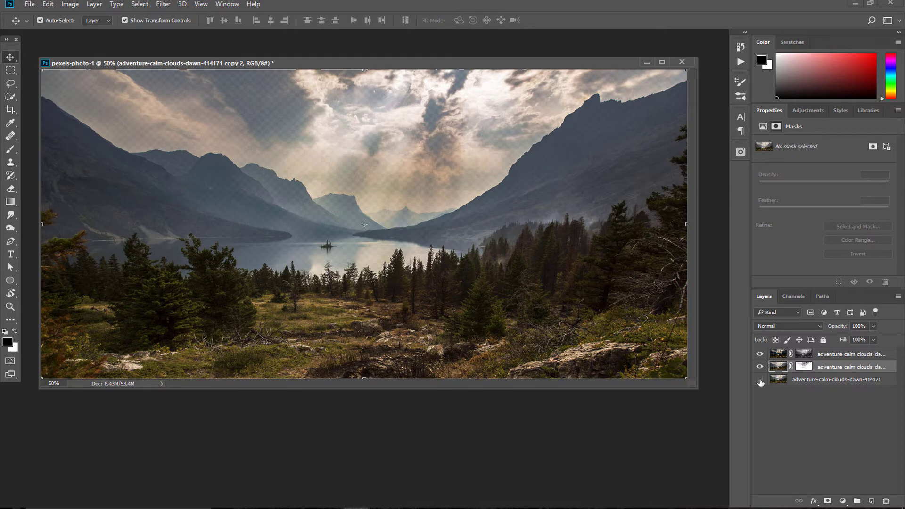
click(804, 366)
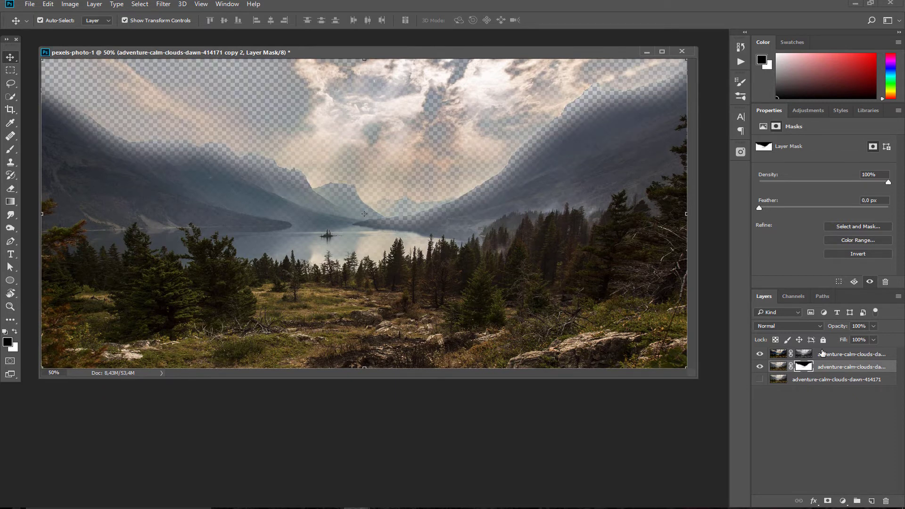
click(778, 366)
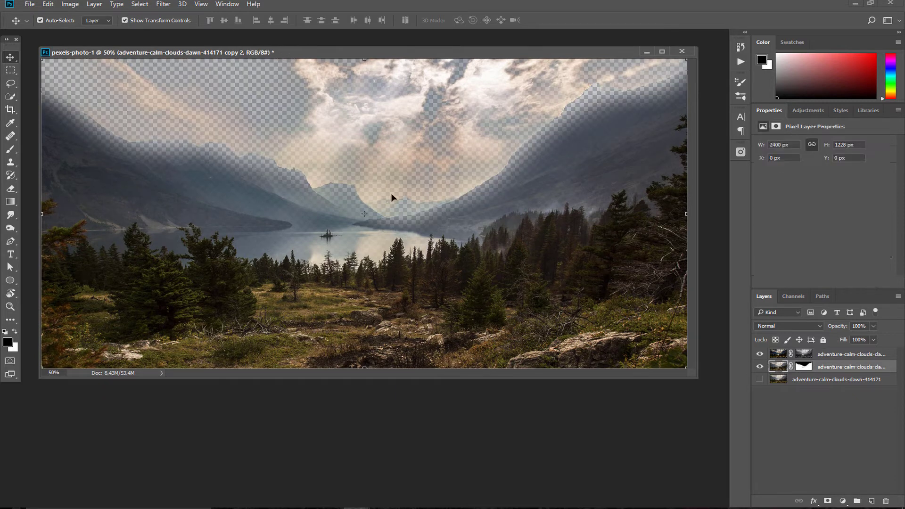
click(163, 4)
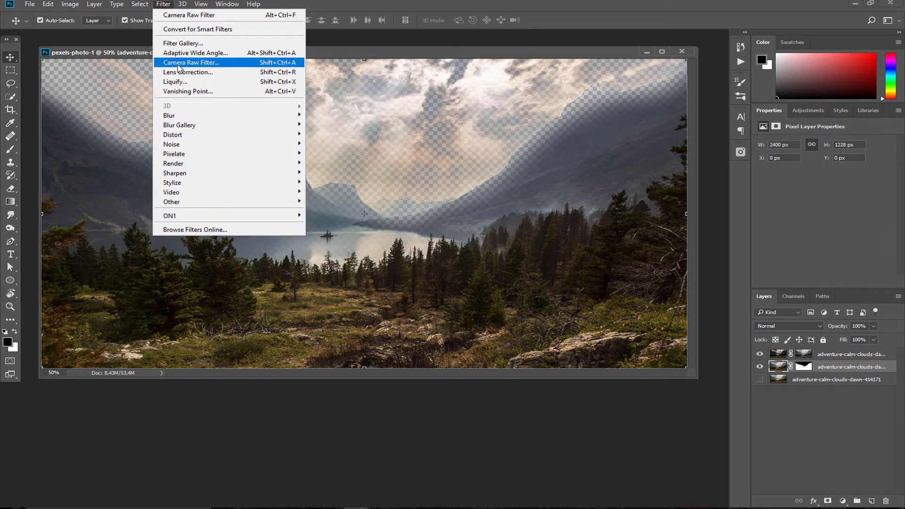
In the Camera Raw Filter, raise Dehaze to +86
click(181, 63)
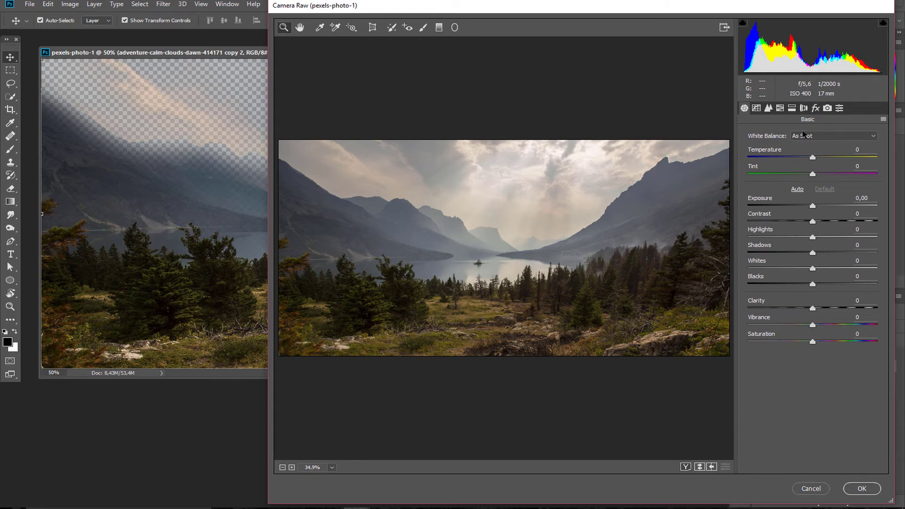
click(815, 108)
drag(812, 150, 827, 152)
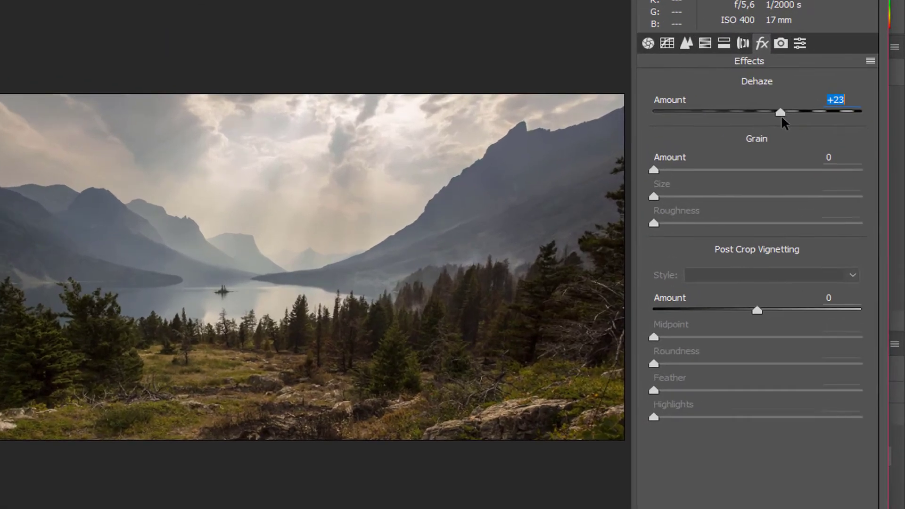
drag(781, 115, 838, 110)
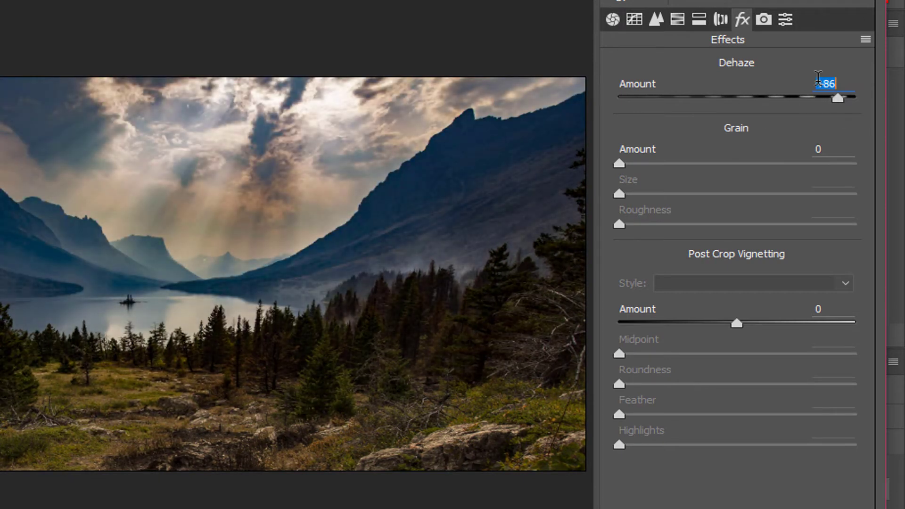
Brighten the Reds, Oranges (+76) and Yellows luminance in HSL
click(677, 19)
drag(737, 224, 792, 233)
drag(764, 194, 827, 203)
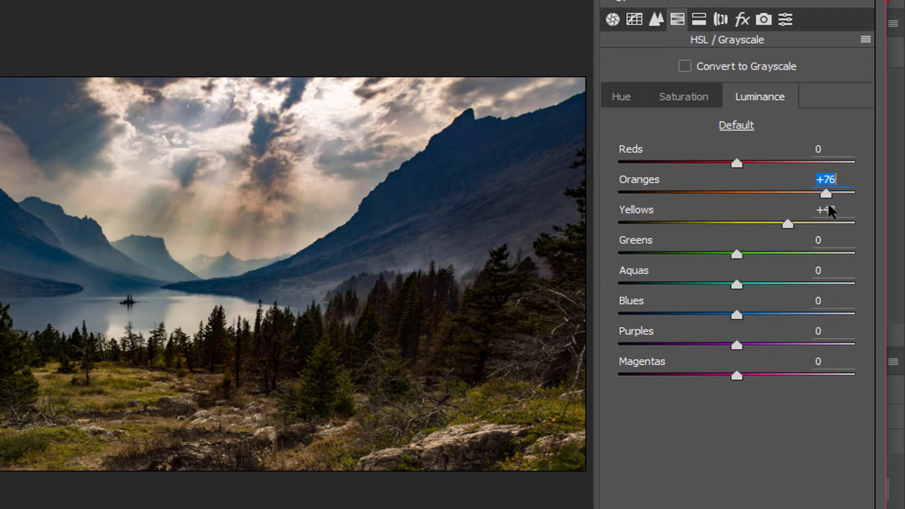
drag(736, 163, 768, 164)
drag(788, 224, 679, 203)
drag(793, 224, 735, 225)
Set Contrast to -52 and Clarity to -18, then apply the filter
click(613, 19)
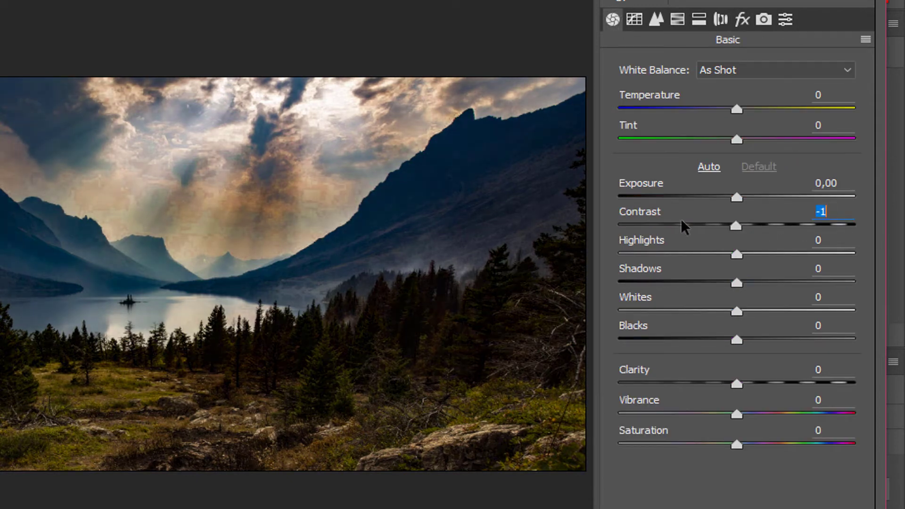
drag(680, 219, 676, 221)
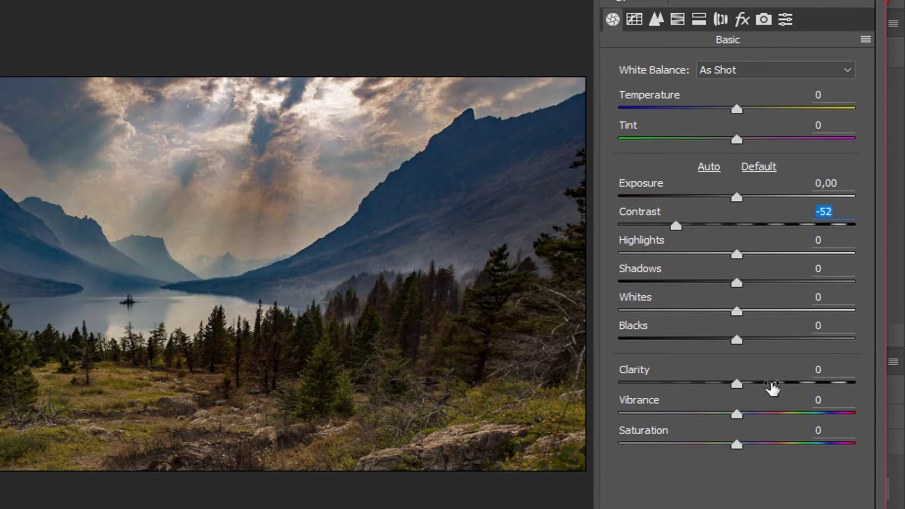
drag(772, 387, 715, 375)
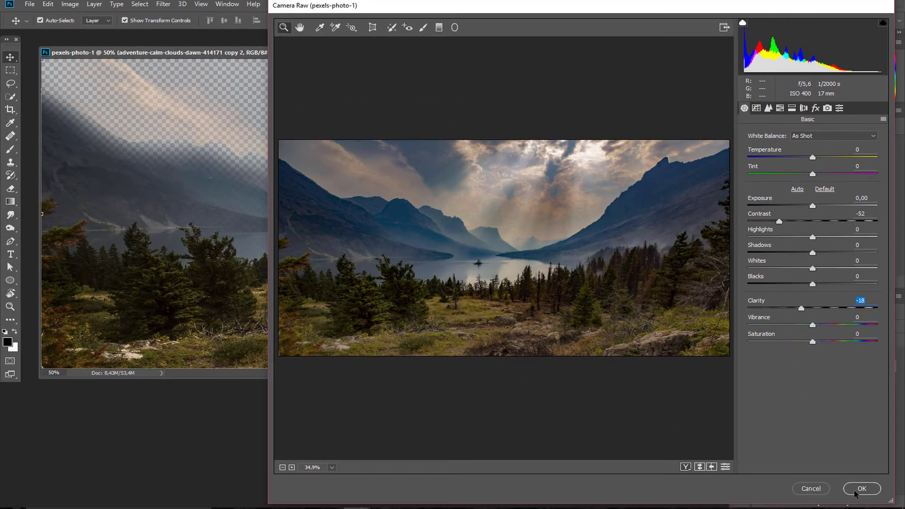
click(855, 492)
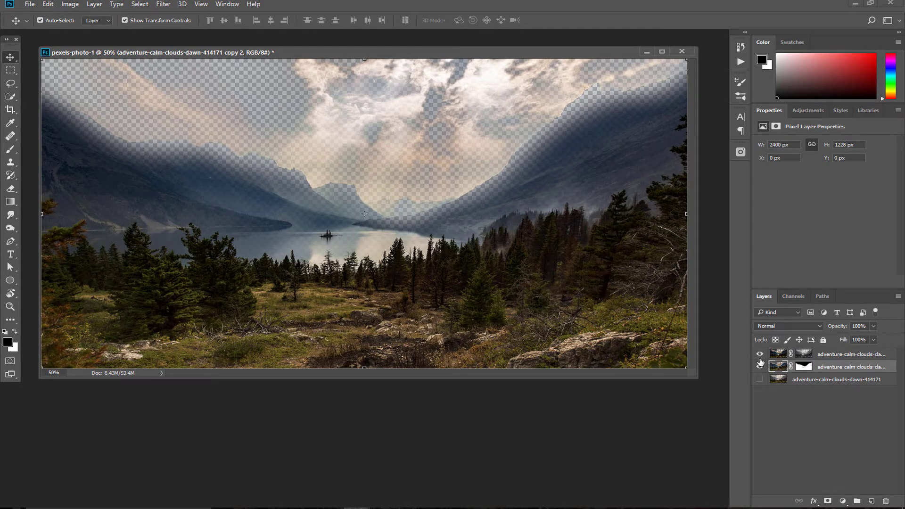
Toggle the filtered and top layers to compare, turn the bottom photo back on and select it
click(760, 366)
click(759, 366)
click(760, 379)
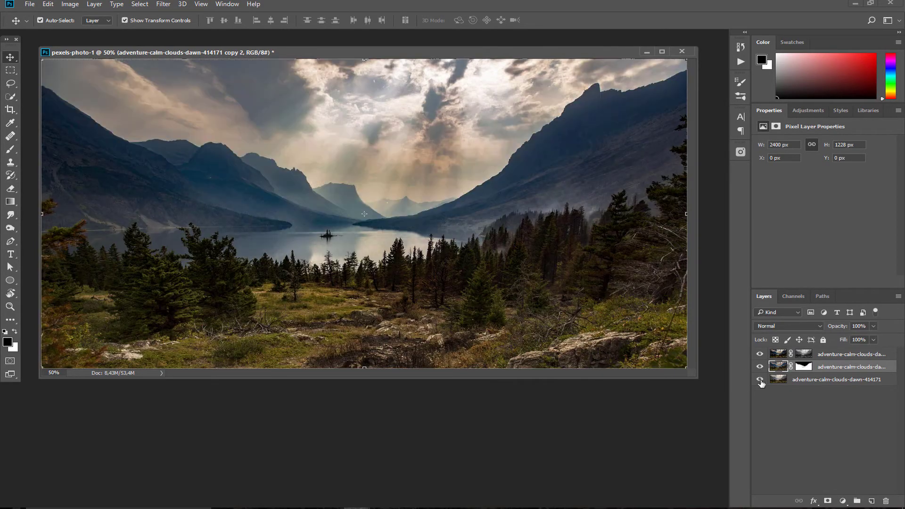
click(760, 367)
click(760, 367)
click(760, 366)
click(760, 367)
click(759, 366)
click(760, 366)
click(759, 353)
click(759, 366)
click(760, 367)
click(760, 354)
click(804, 367)
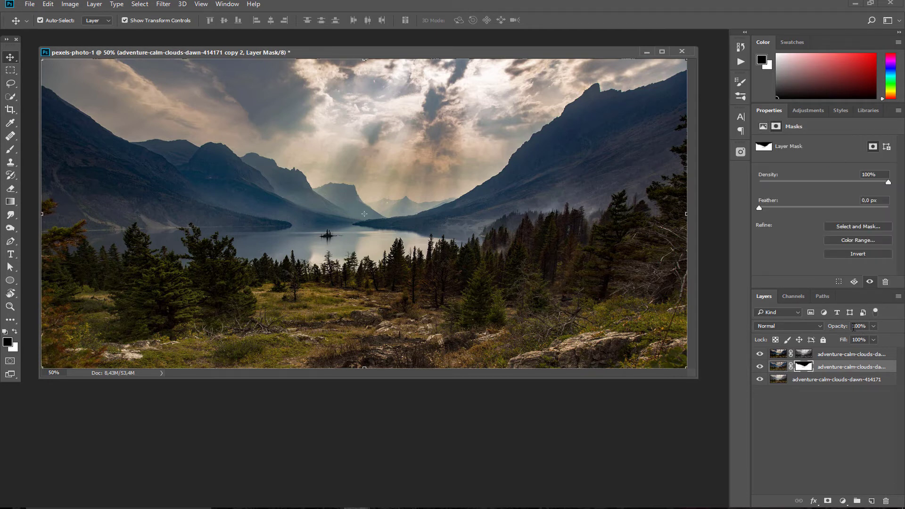
click(812, 381)
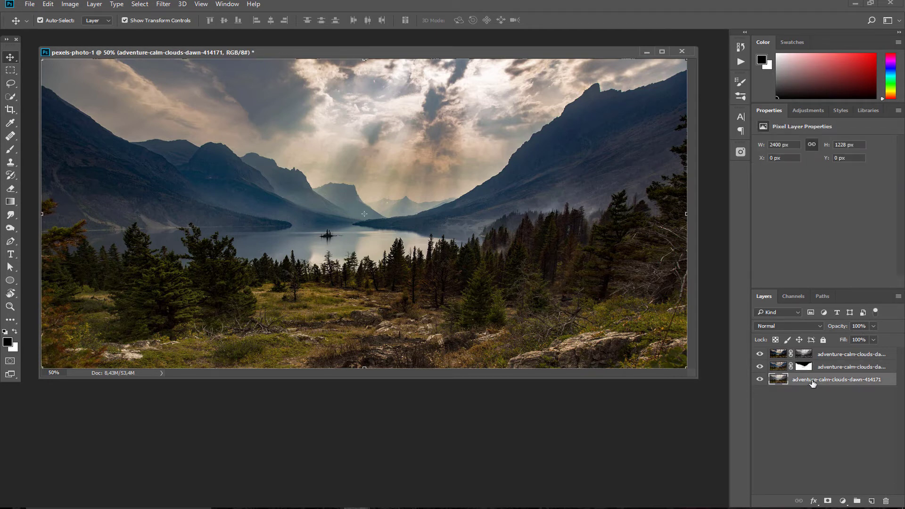
Duplicate the base photo as copy 3, mask it with a midtone channel selection, and show Styles
key(ctrl+j)
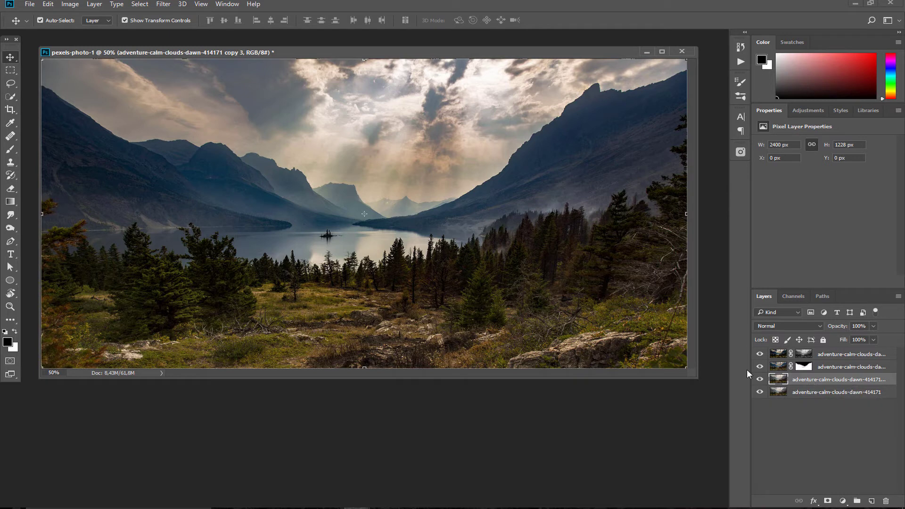
click(796, 296)
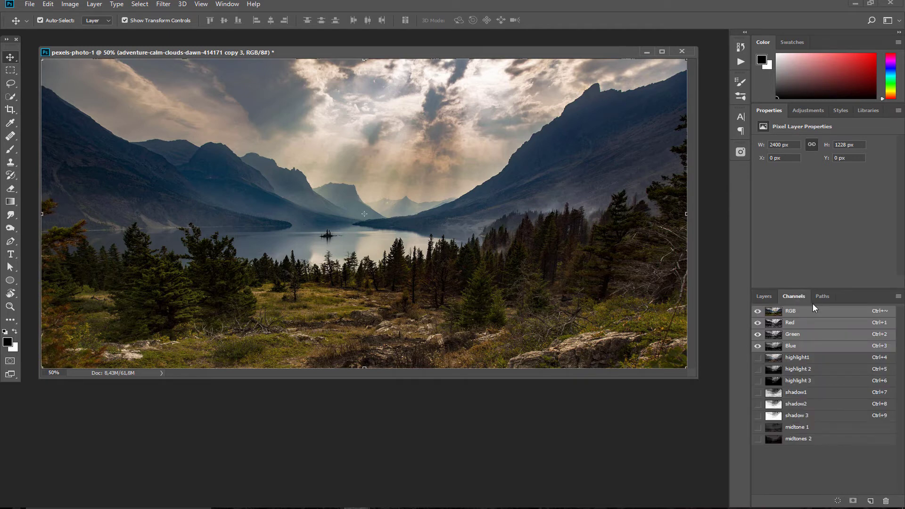
ctrl+click(774, 427)
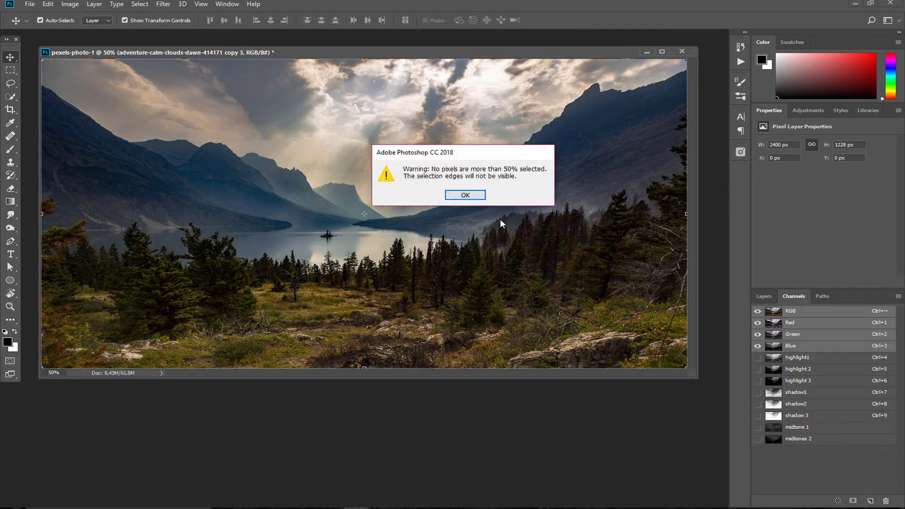
click(477, 197)
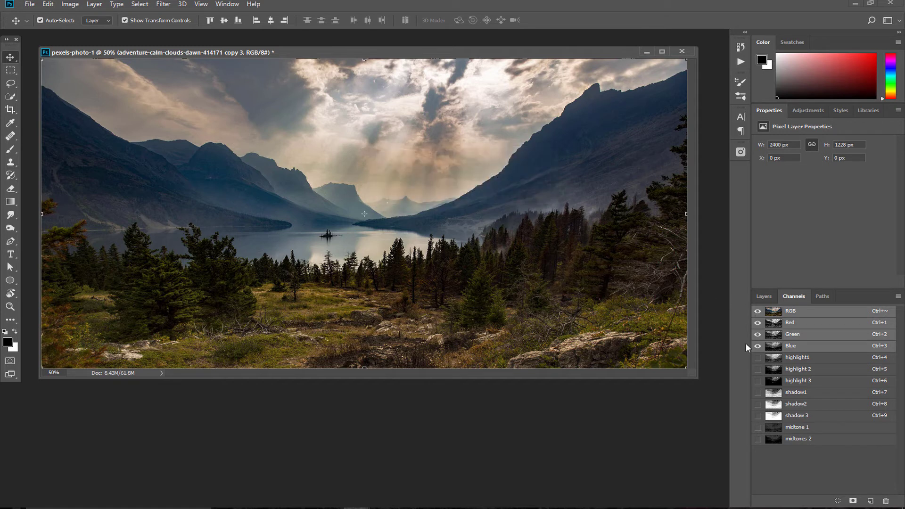
click(764, 297)
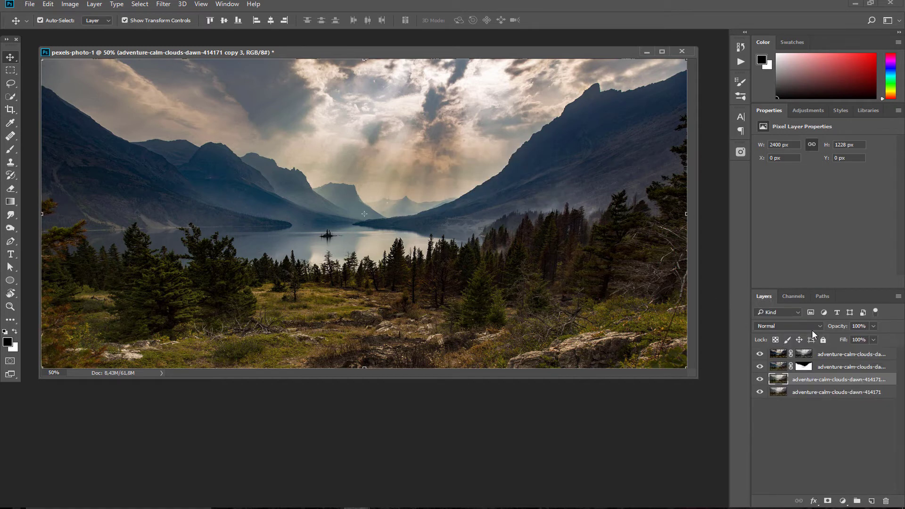
click(827, 501)
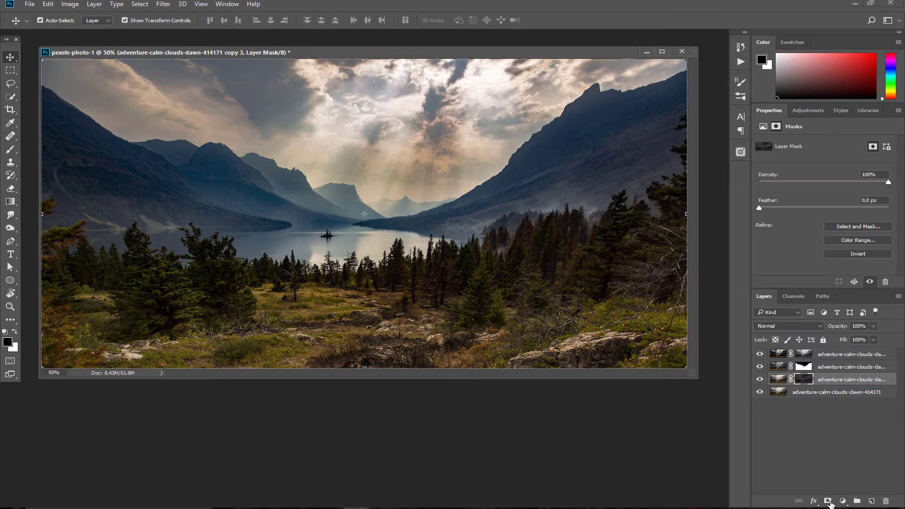
alt+click(803, 379)
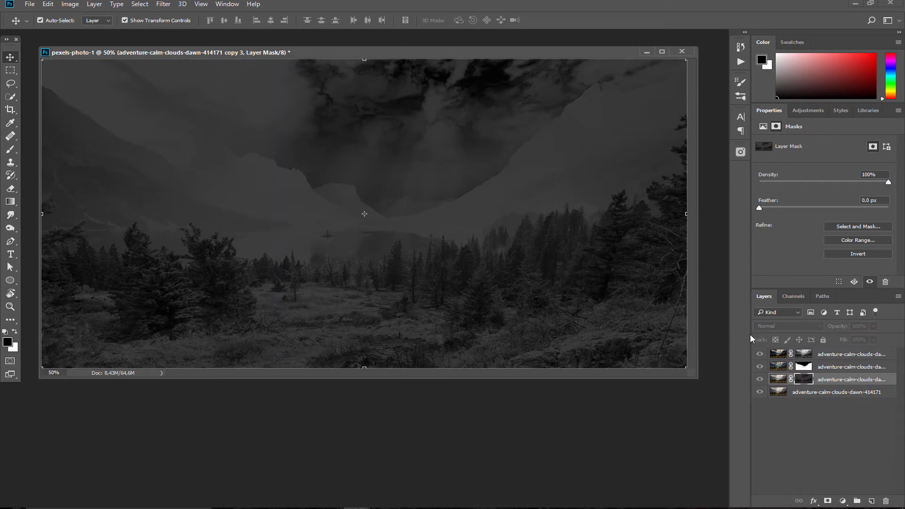
alt+click(803, 379)
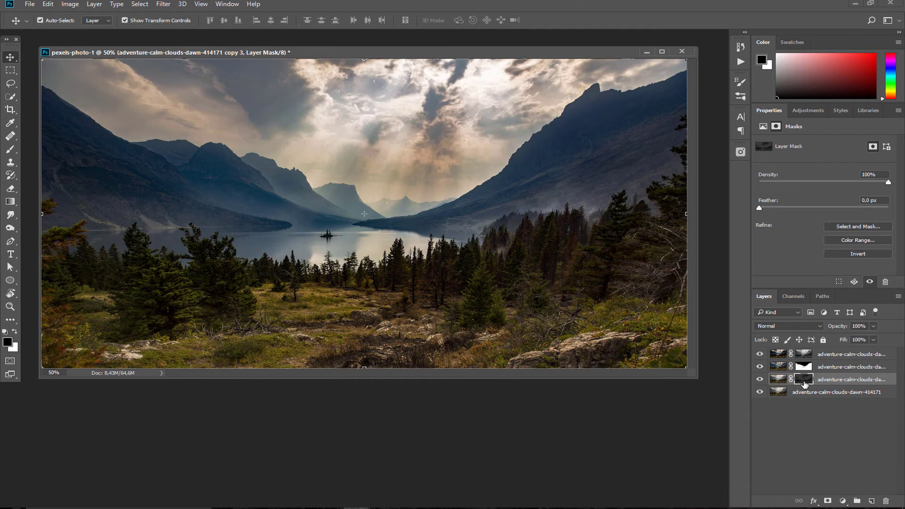
click(839, 110)
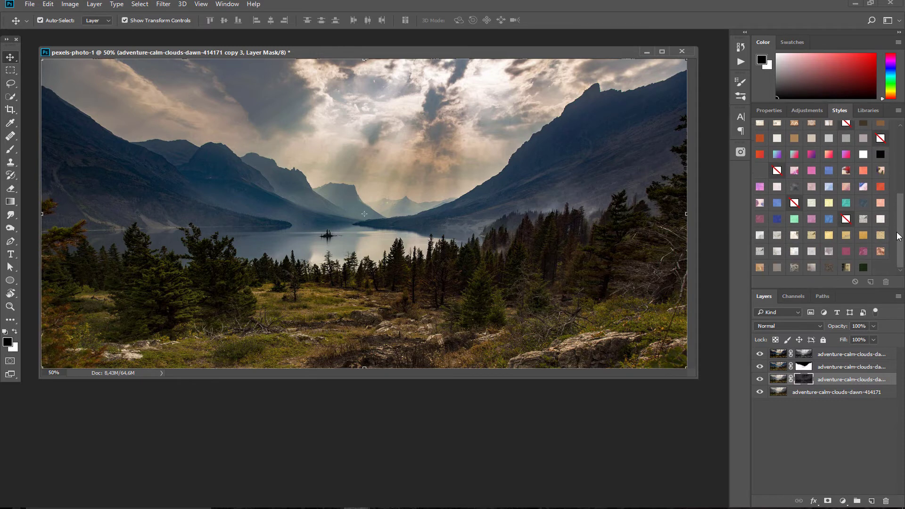
Try several textured style swatches on copy 3, settling on a light grey pattern, undoing to compare
click(879, 203)
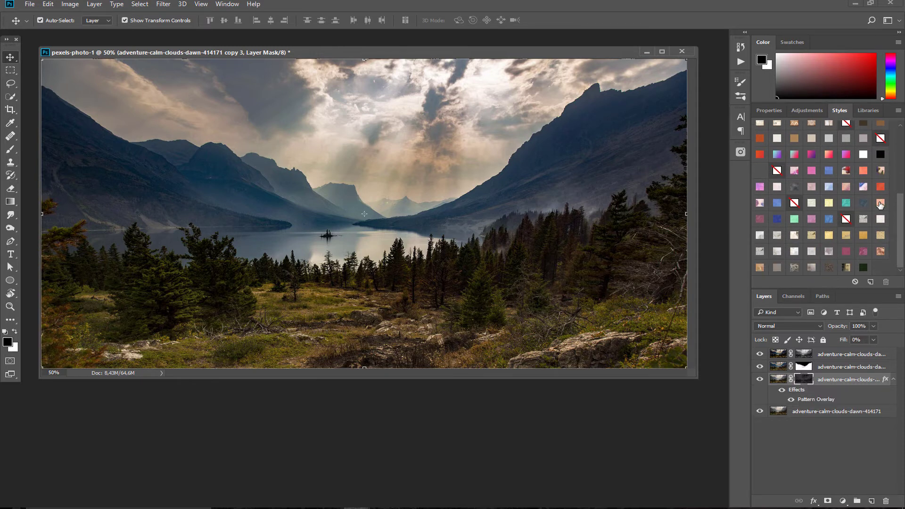
click(880, 187)
click(847, 268)
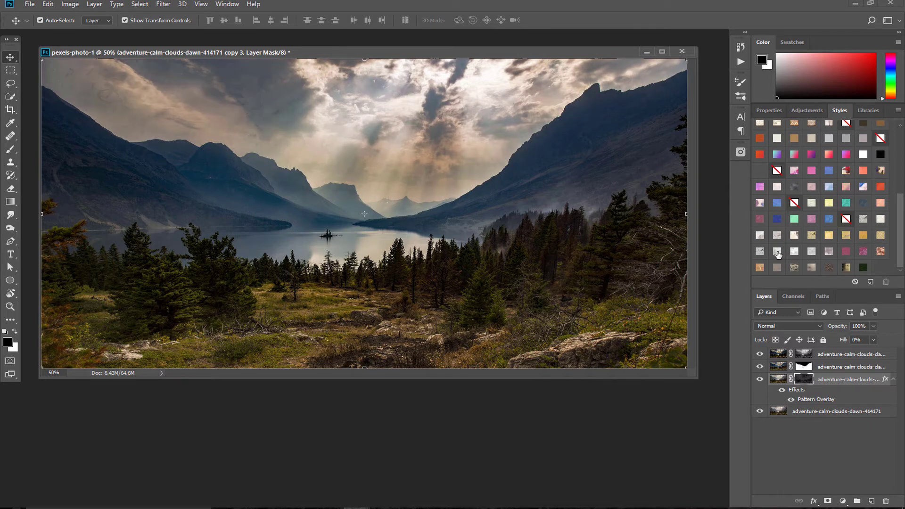
click(777, 252)
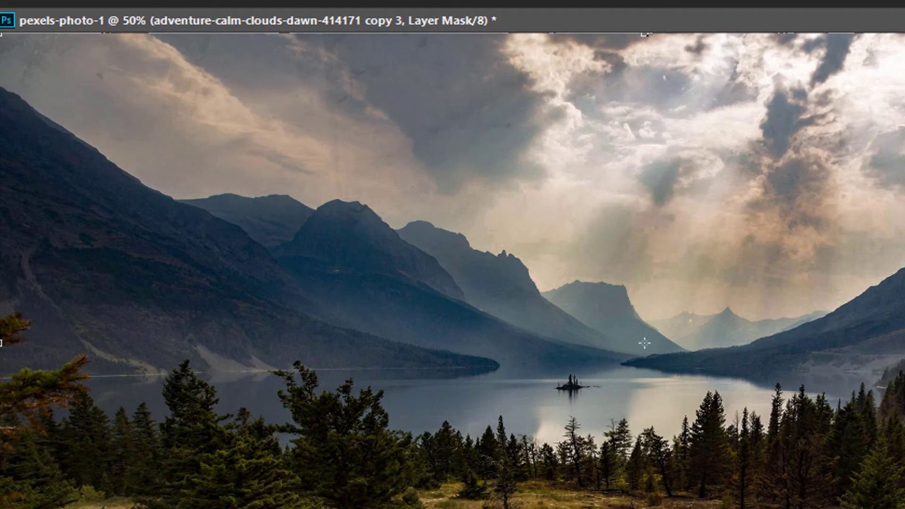
key(ctrl+z)
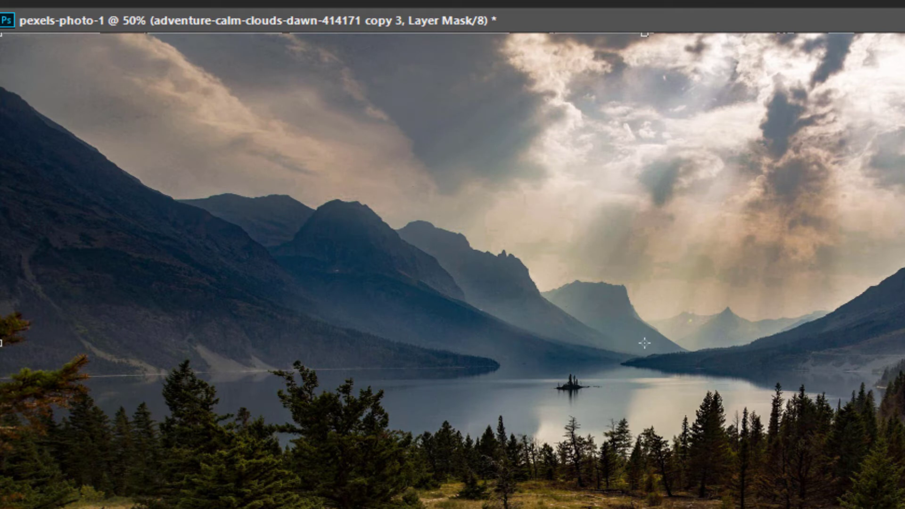
key(ctrl+z)
key(ctrl+z)
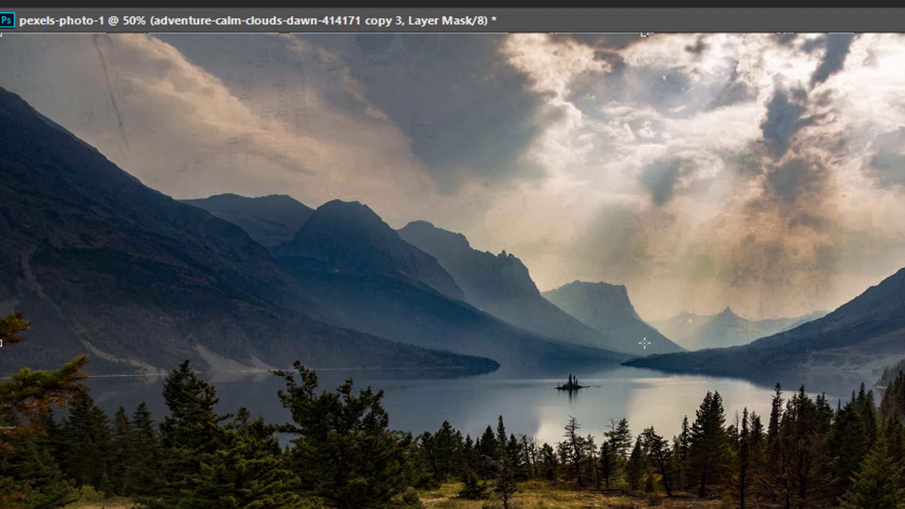
key(ctrl+z)
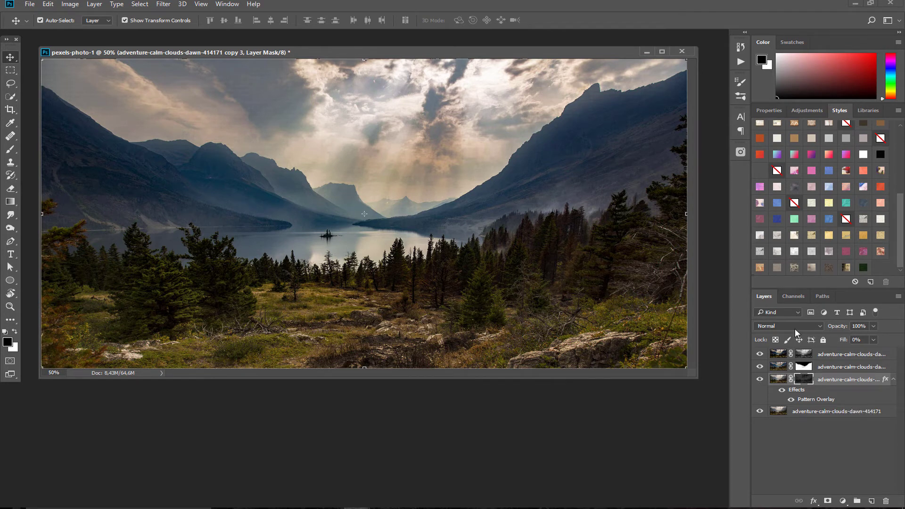
Duplicate the background photo as copy 4 and mask it with the shadow 3 channel selection
click(817, 413)
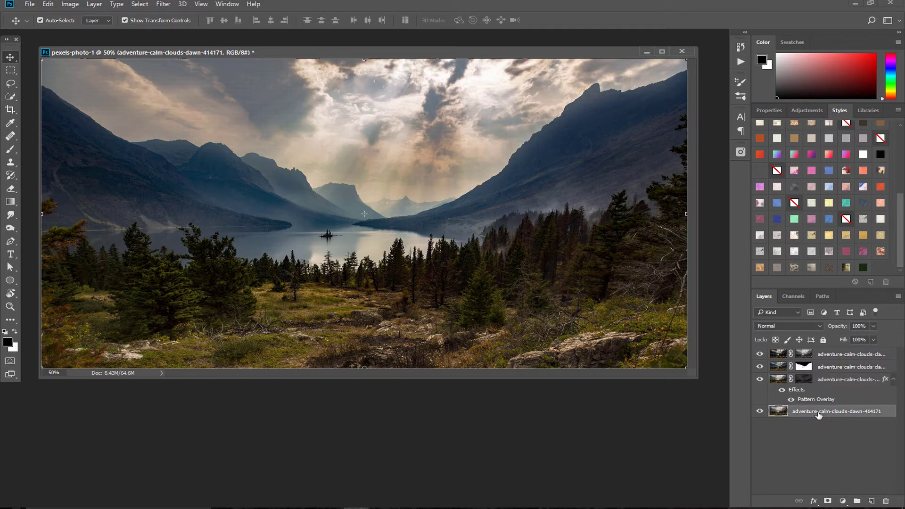
key(ctrl+j)
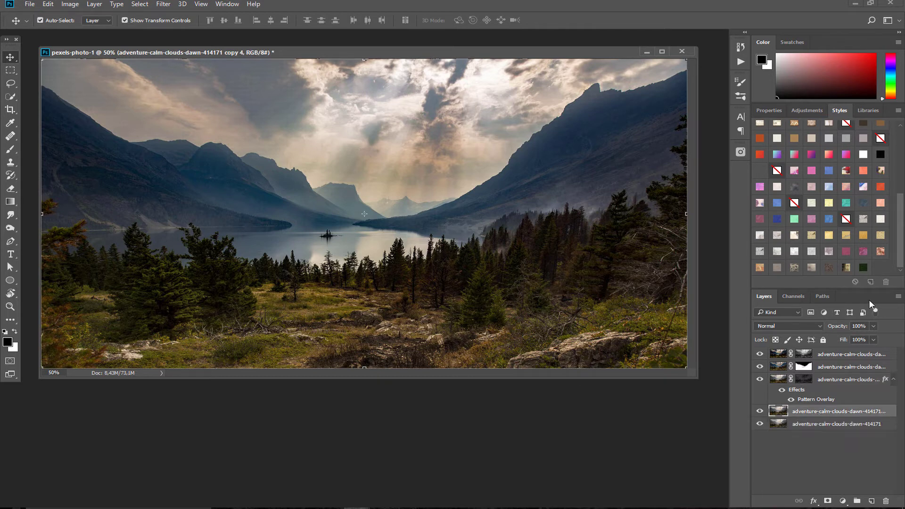
click(794, 296)
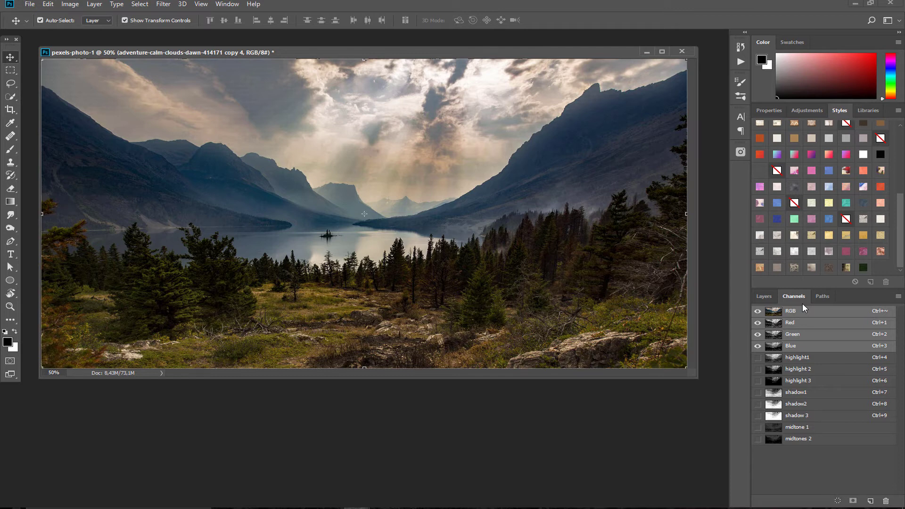
ctrl+click(773, 382)
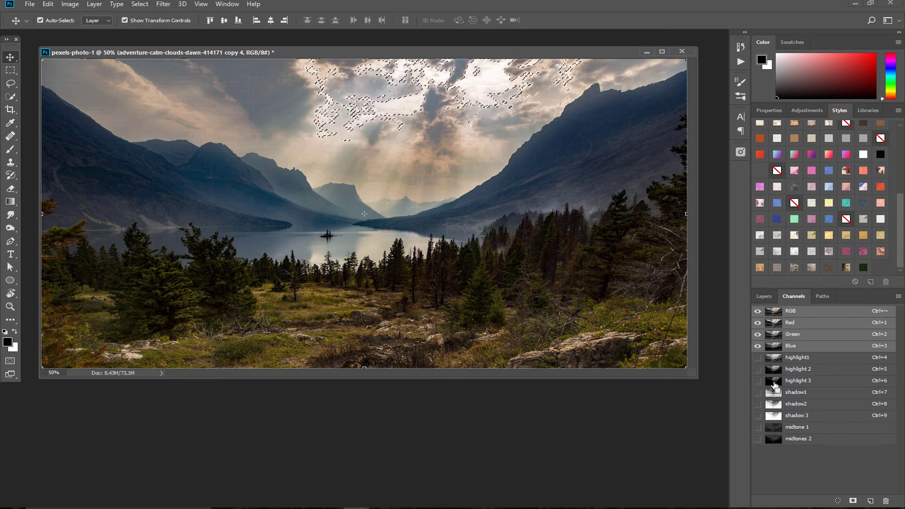
ctrl+click(773, 417)
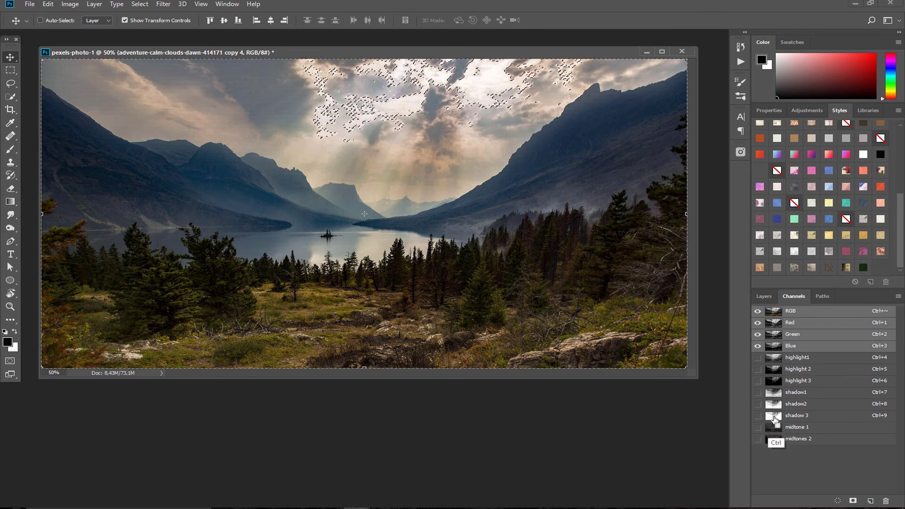
key(ctrl+d)
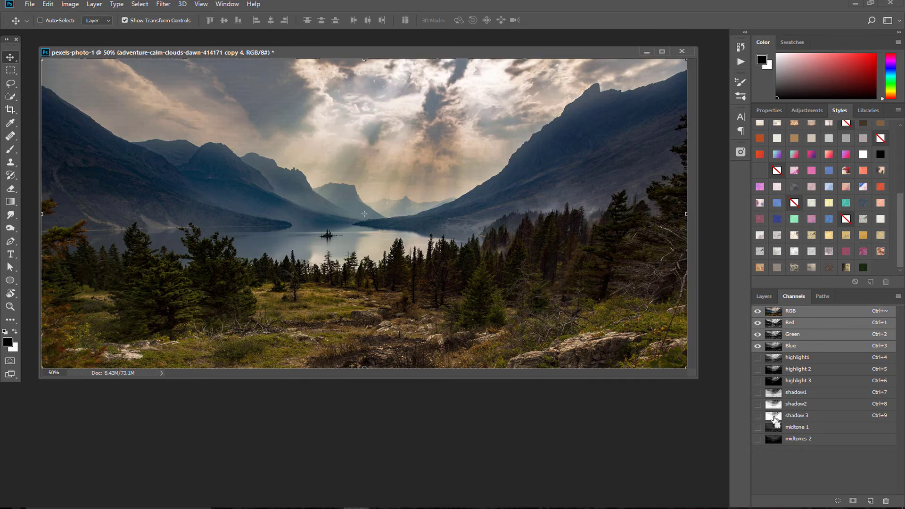
ctrl+click(774, 418)
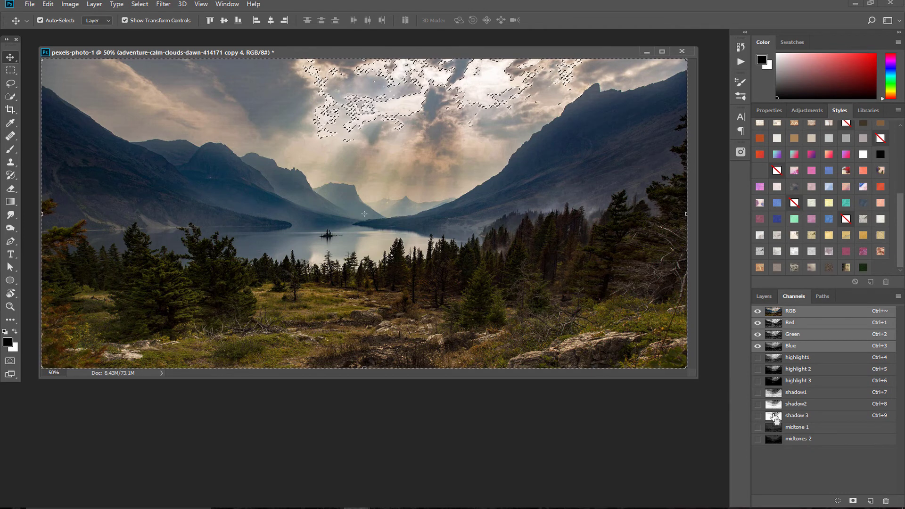
click(768, 296)
click(827, 500)
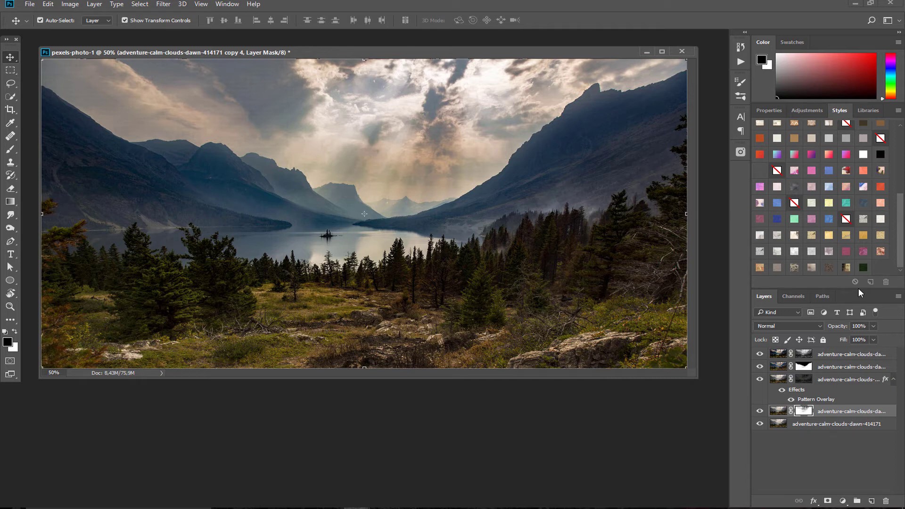
Try several texture styles on copy 4, settling on the pinkish-red tinted pattern style
click(793, 268)
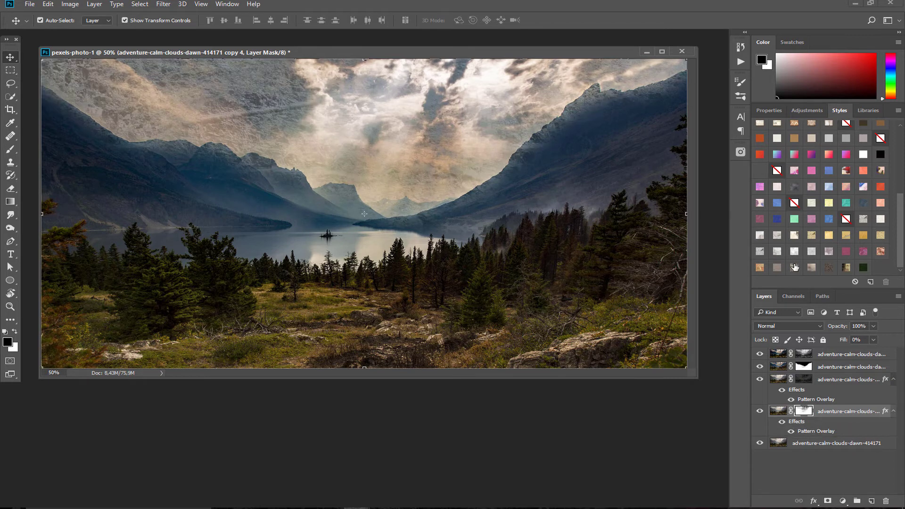
click(794, 253)
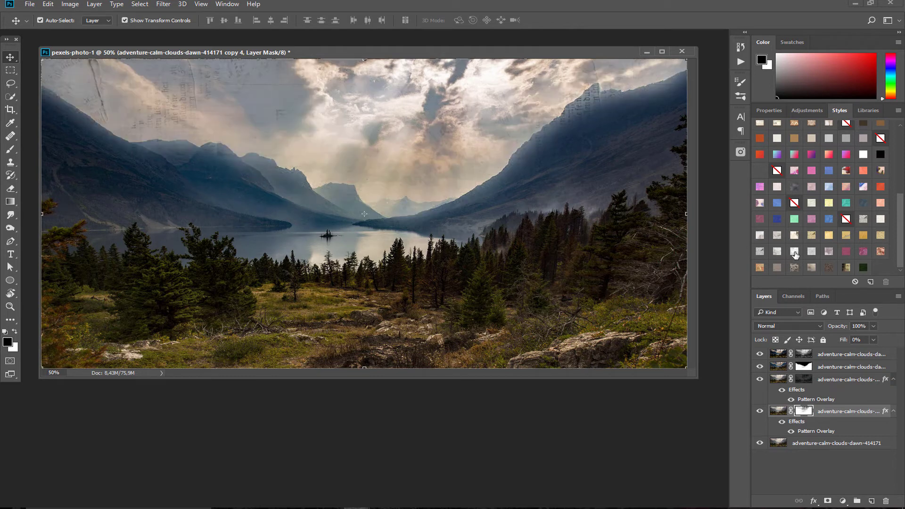
click(844, 253)
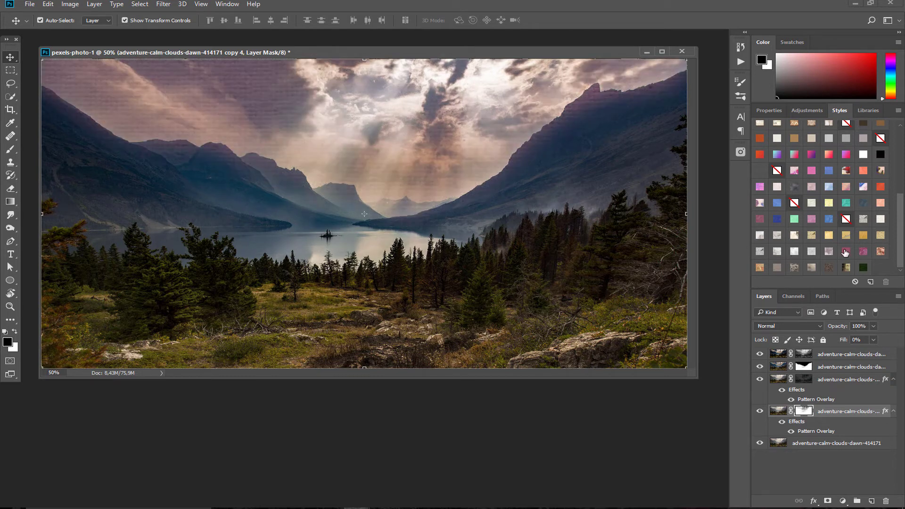
click(760, 268)
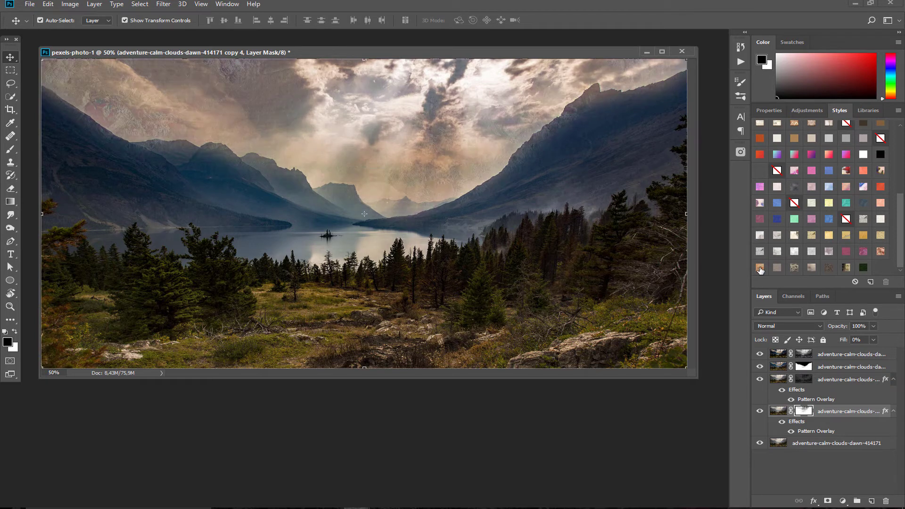
click(880, 188)
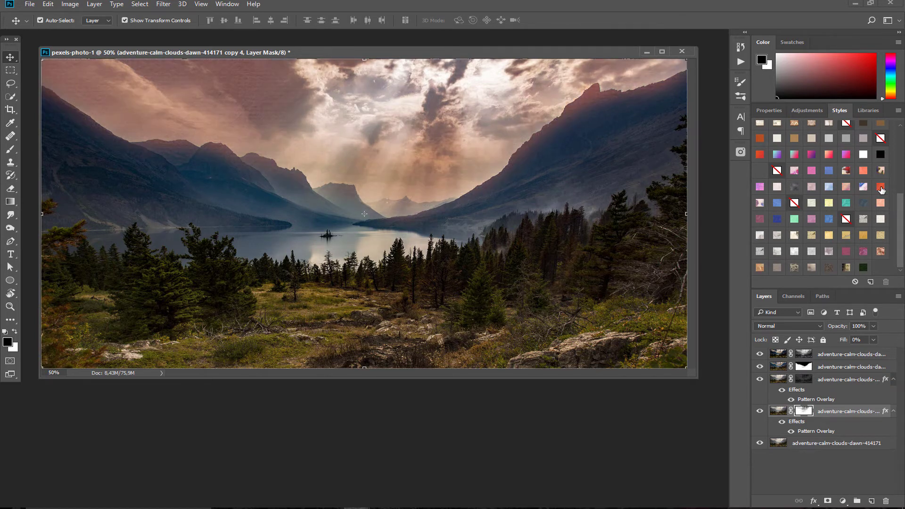
Rasterize copy 4's layer style and set it to Color Burn after trying Linear Burn and Lighter Color
right_click(897, 355)
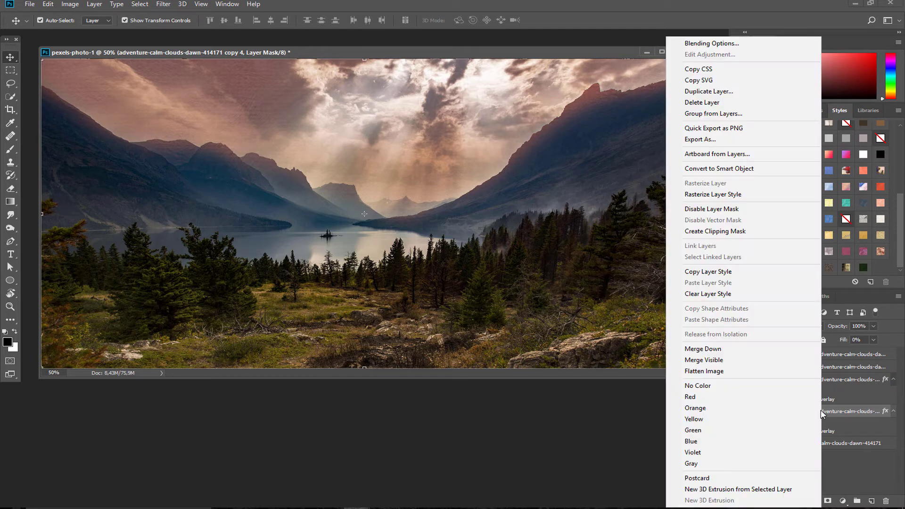
click(722, 195)
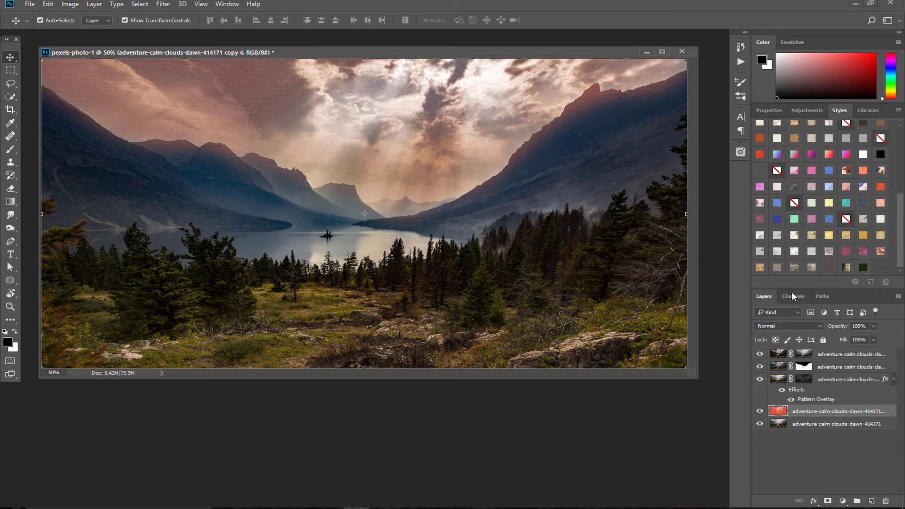
click(775, 325)
click(775, 373)
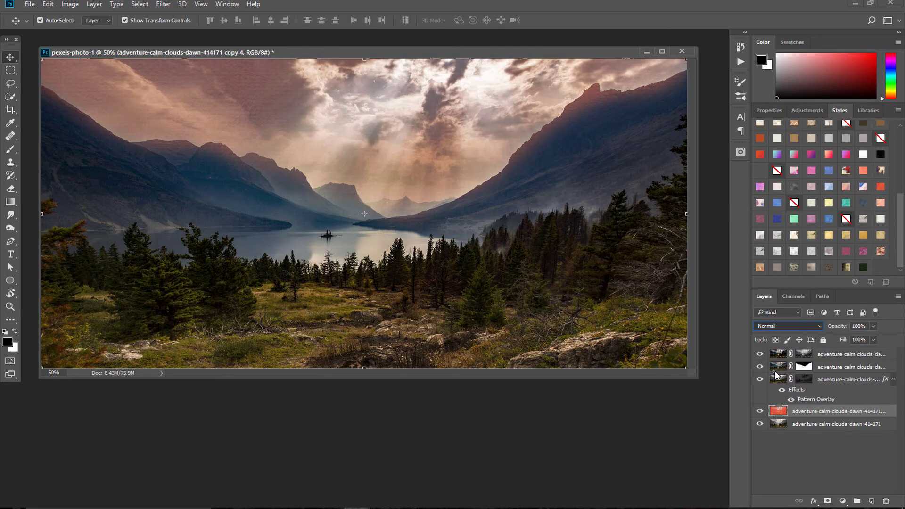
click(784, 326)
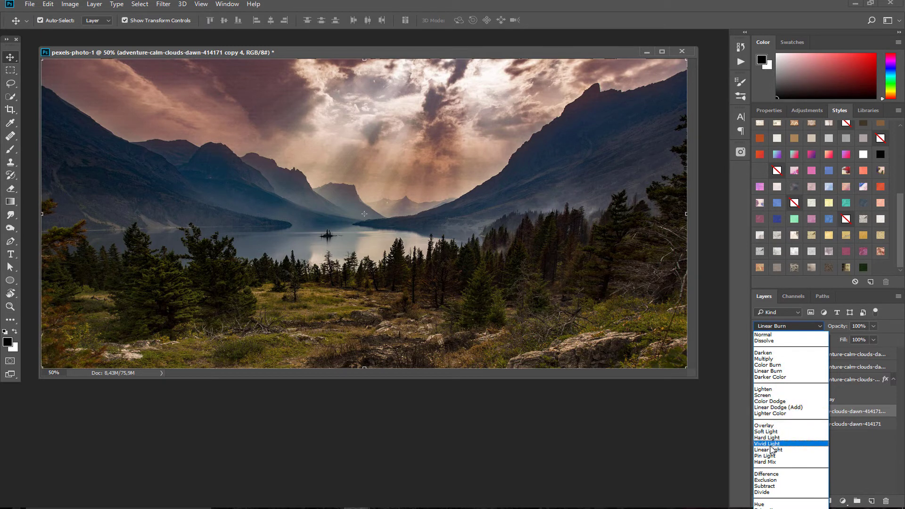
click(772, 414)
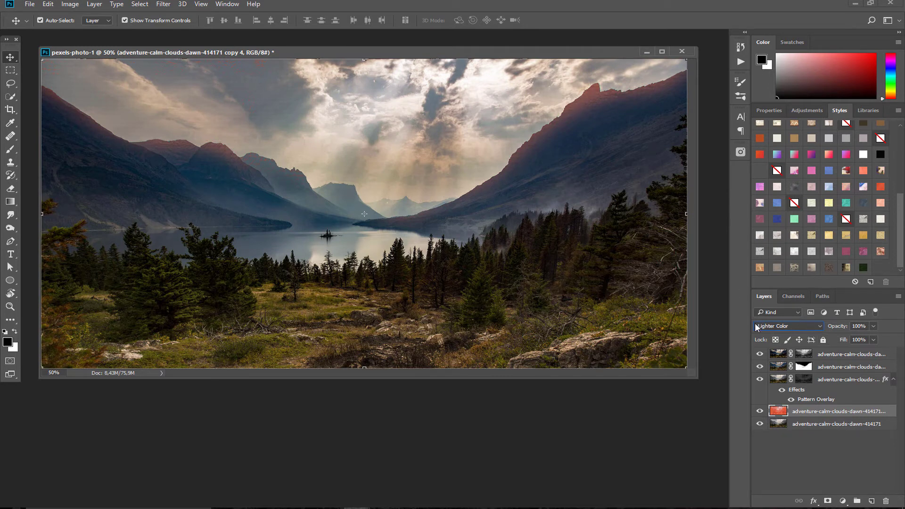
click(782, 326)
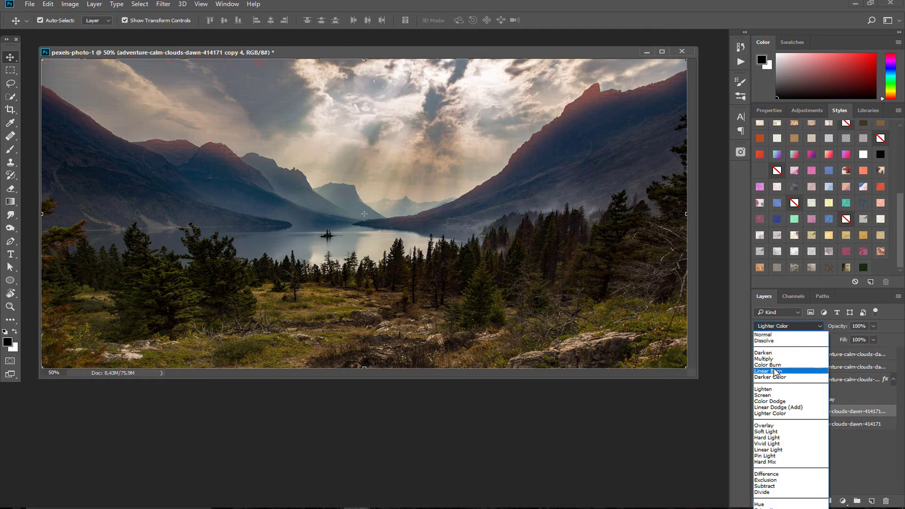
click(775, 364)
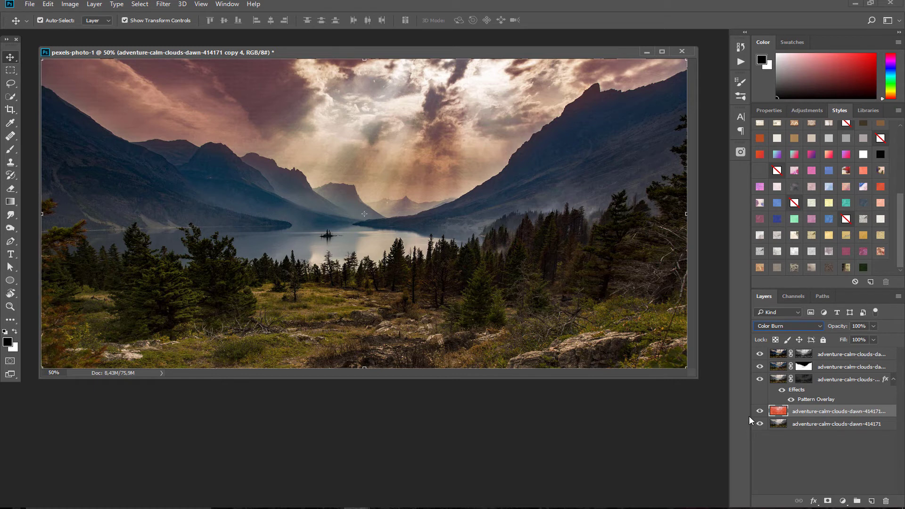
Group the layers from the top copy down to the red layer into Group 1
click(833, 354)
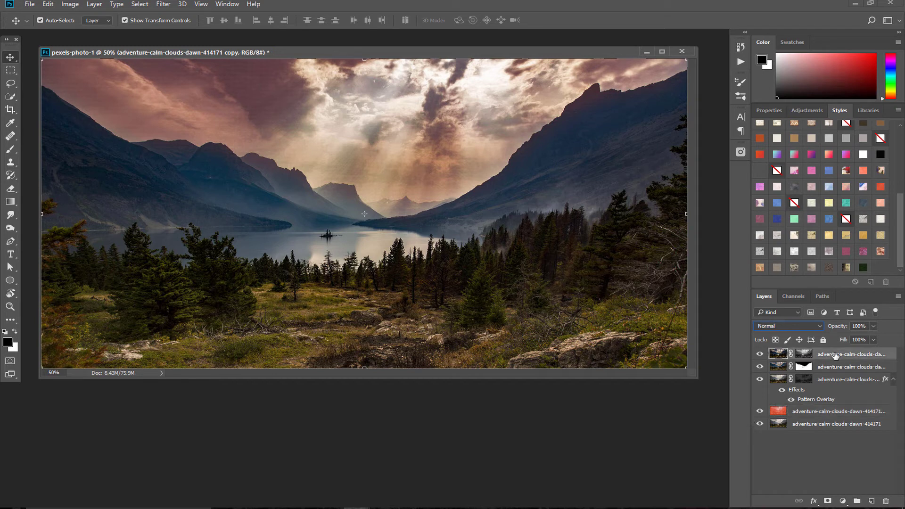
shift+click(828, 411)
drag(829, 410, 856, 502)
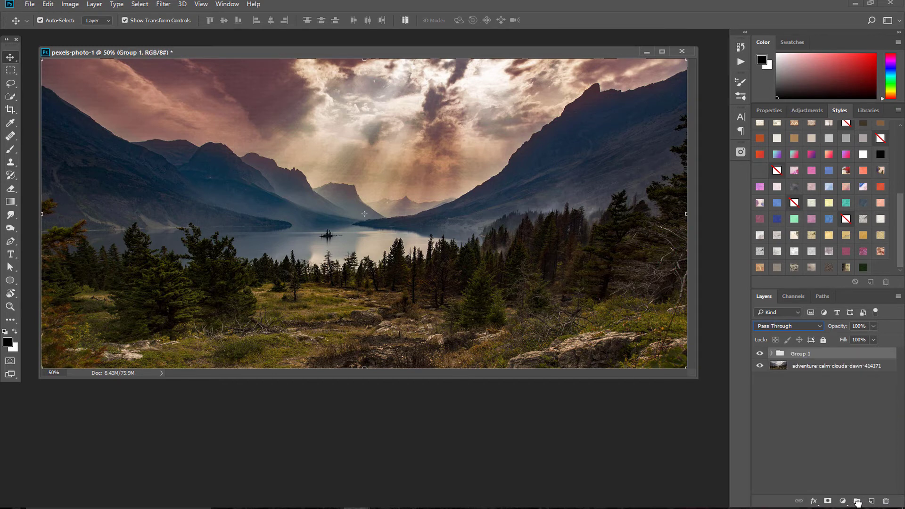
Toggle Group 1's visibility to compare, then give it a white reveal-all mask
click(759, 354)
click(758, 353)
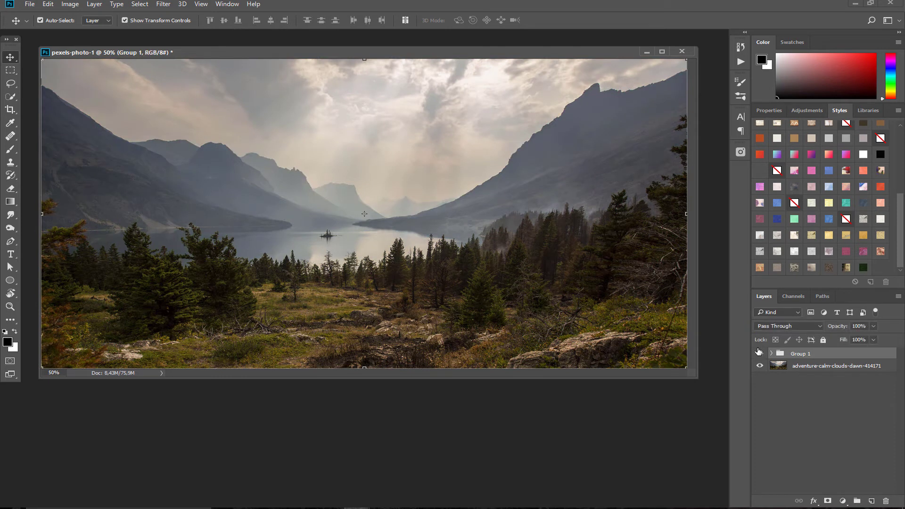
click(758, 352)
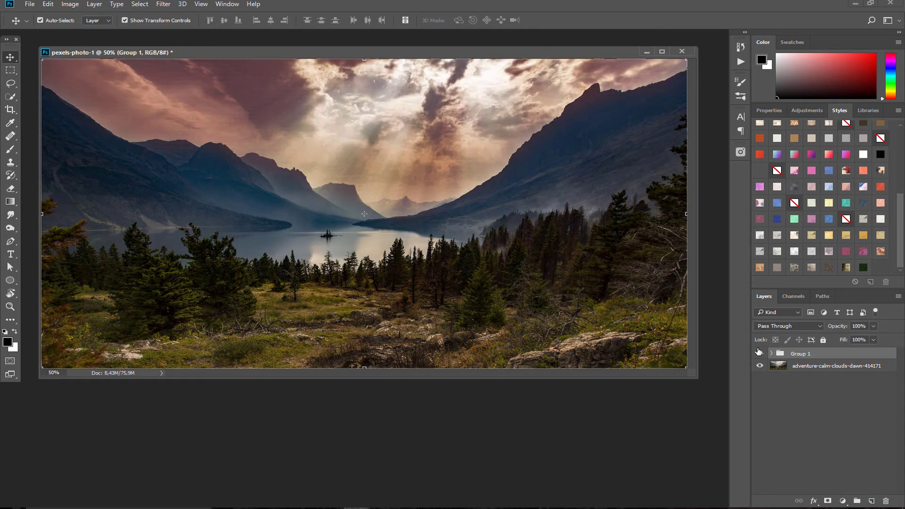
click(827, 501)
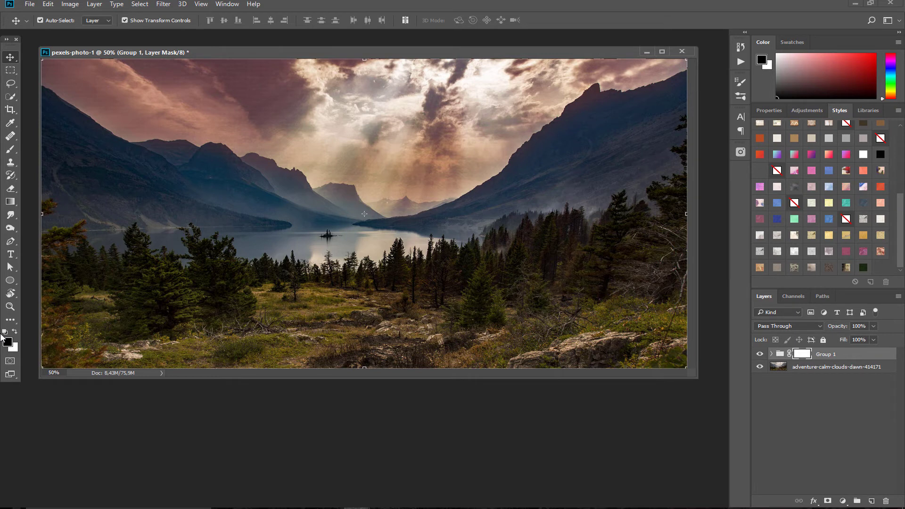
Paint over the sky on Group 1's mask with a 50% opacity brush
click(15, 149)
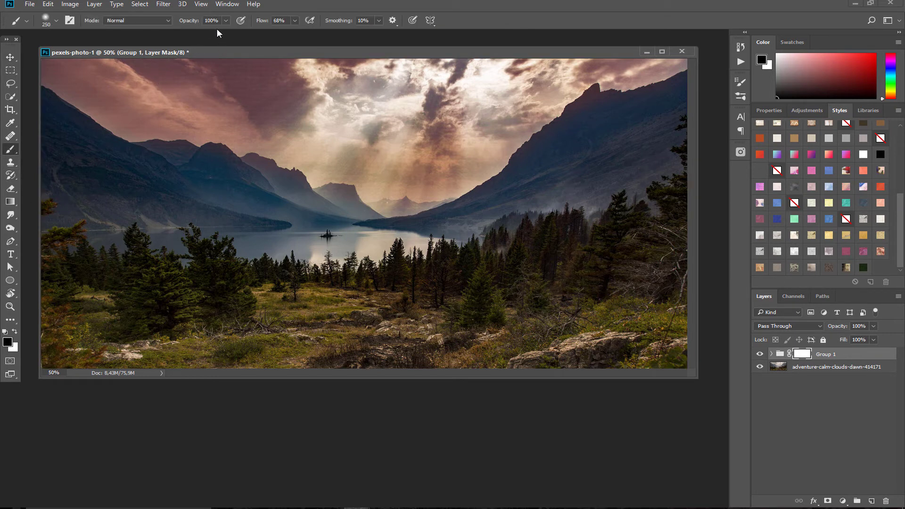
click(226, 20)
drag(228, 29, 202, 30)
click(127, 74)
mouse_move(133, 73)
mouse_down()
mouse_move(192, 86)
mouse_move(169, 78)
mouse_move(235, 126)
mouse_up()
mouse_move(157, 127)
mouse_down()
mouse_move(137, 146)
mouse_move(97, 105)
mouse_move(188, 118)
mouse_up()
mouse_move(285, 115)
mouse_down()
mouse_move(254, 113)
mouse_move(247, 91)
mouse_move(283, 137)
mouse_up()
mouse_move(288, 89)
mouse_down()
mouse_move(277, 70)
mouse_move(321, 71)
mouse_up()
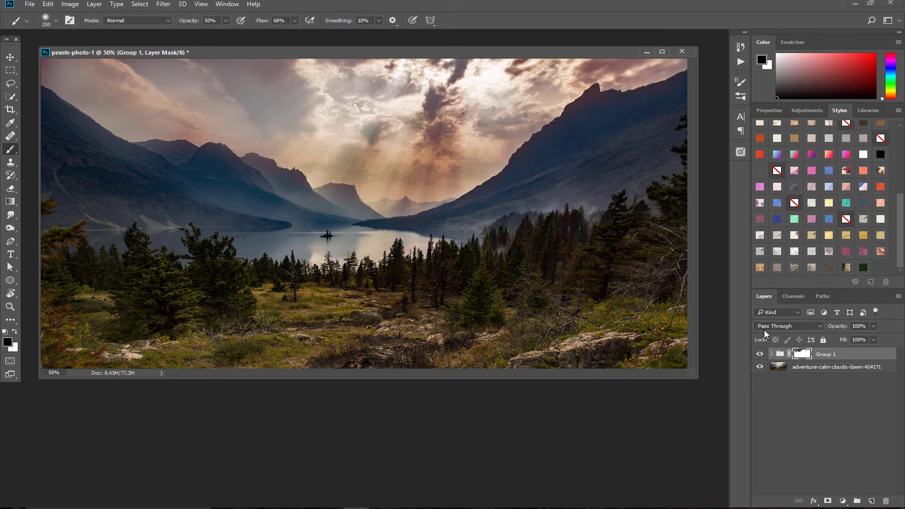
Delete Group 1, leaving only the ungraded photo layer
click(794, 297)
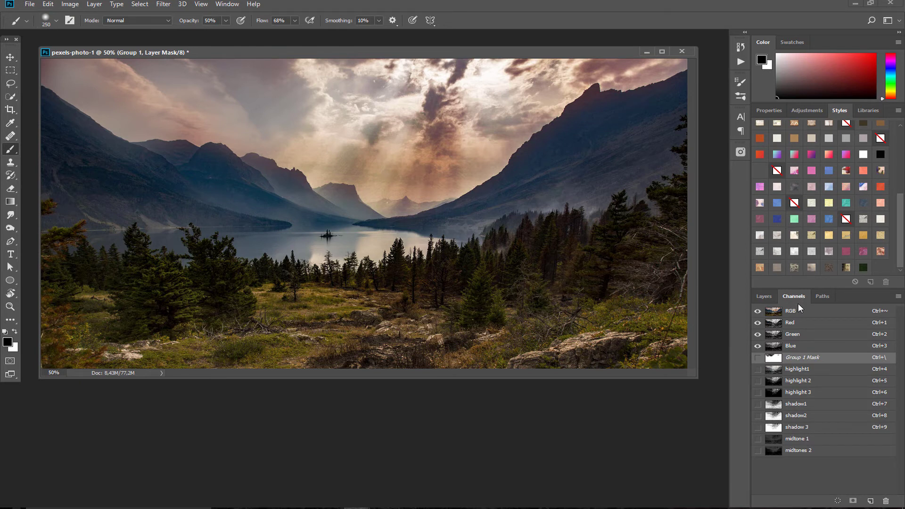
click(763, 297)
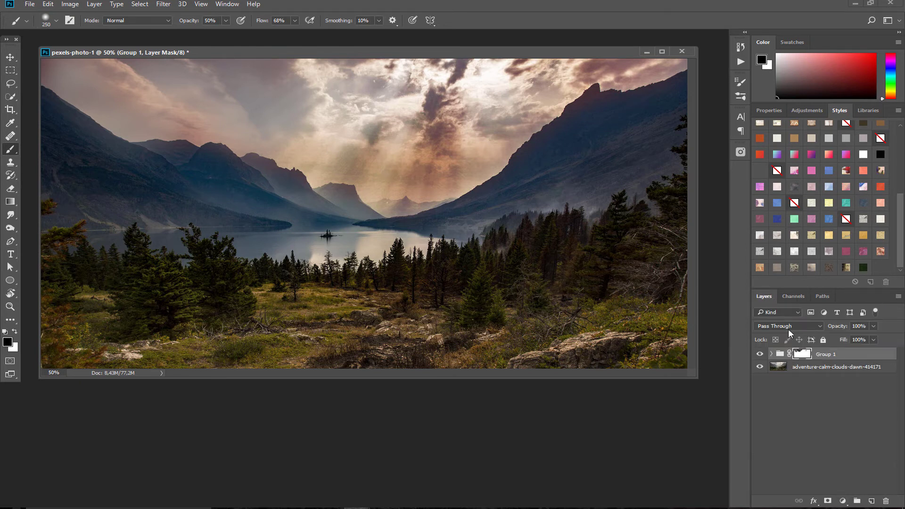
drag(829, 354, 885, 501)
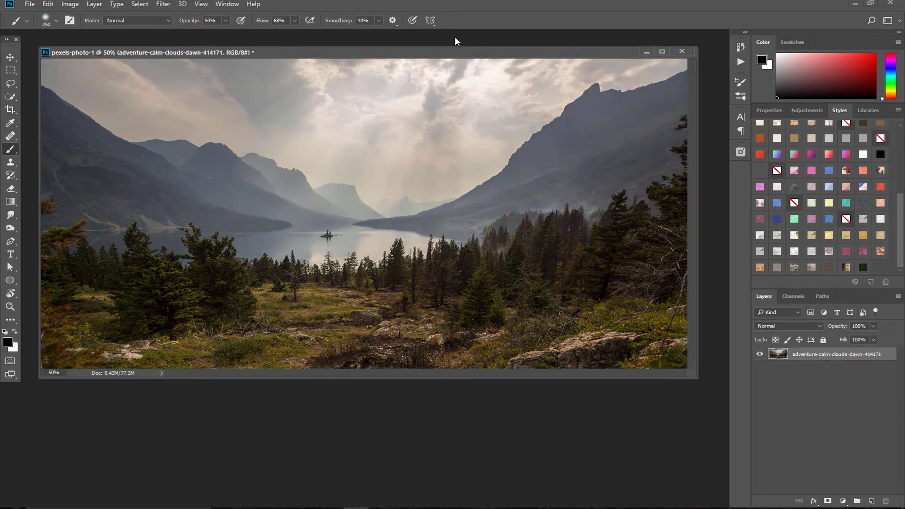
Load the highlight1 channel as a selection and return to the Layers list
key(v)
mouse_move(308, 50)
mouse_down()
mouse_move(301, 61)
mouse_move(309, 57)
mouse_up()
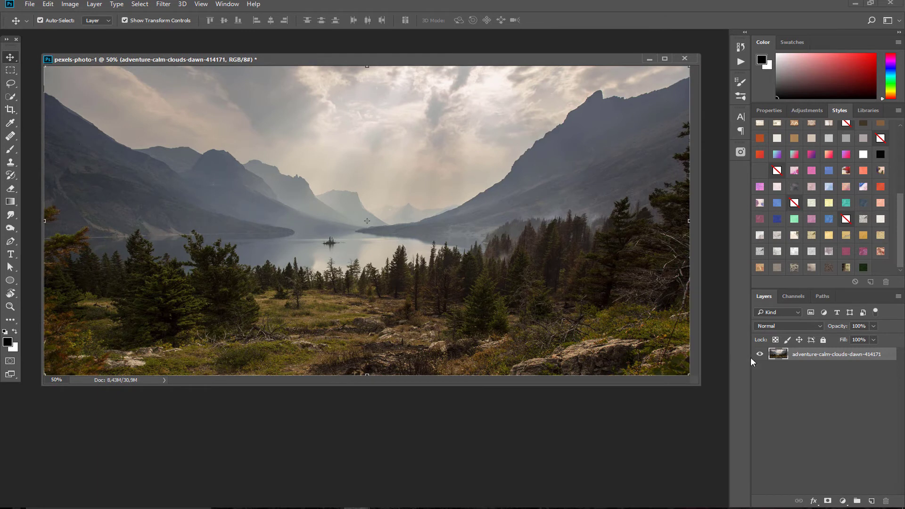
click(799, 296)
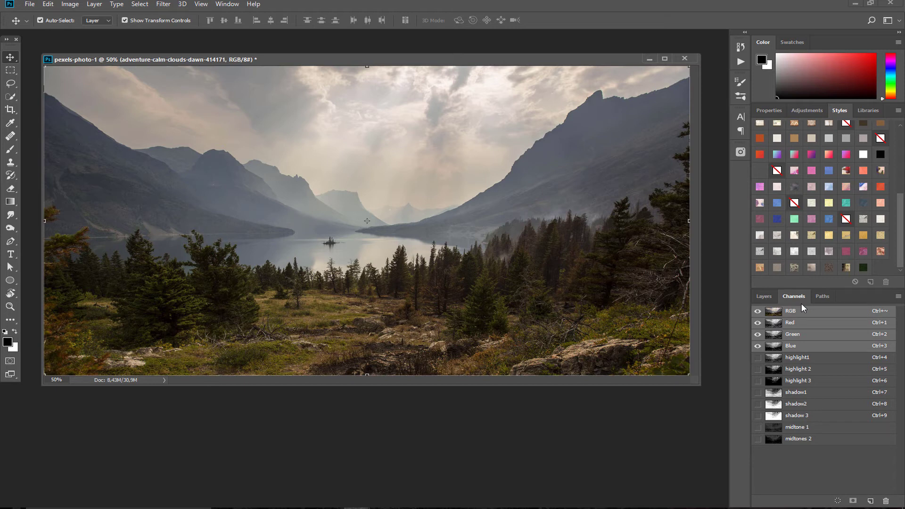
ctrl+click(773, 362)
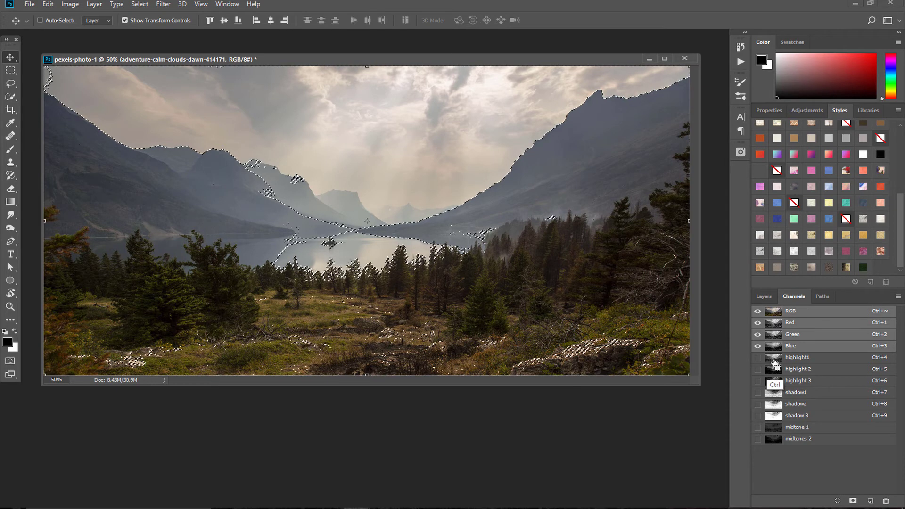
click(772, 296)
click(784, 301)
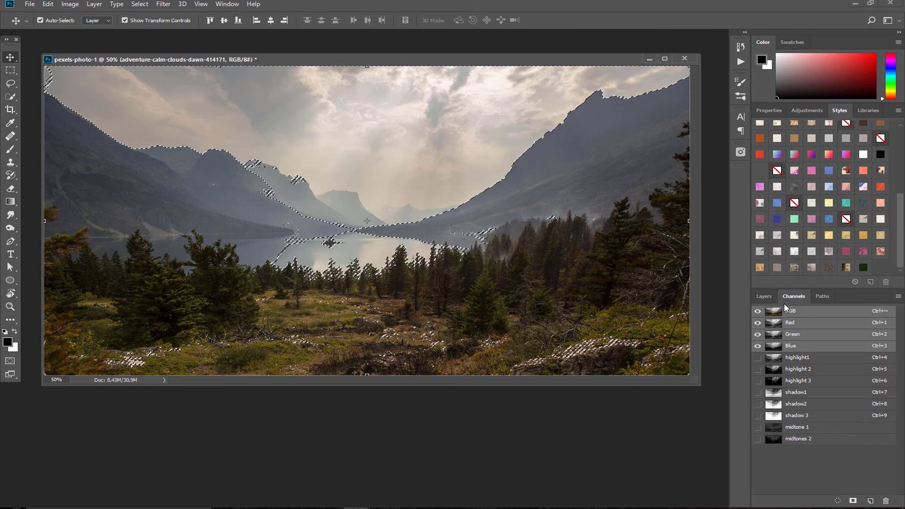
click(764, 297)
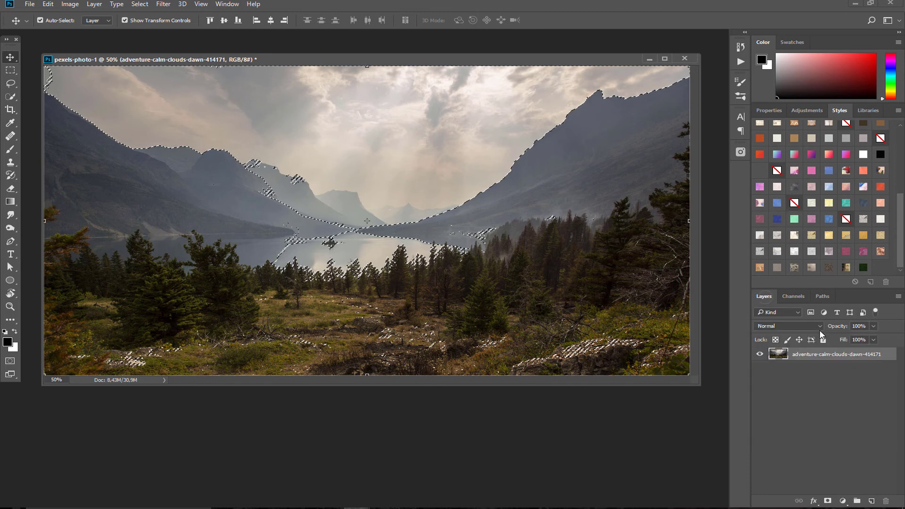
click(842, 502)
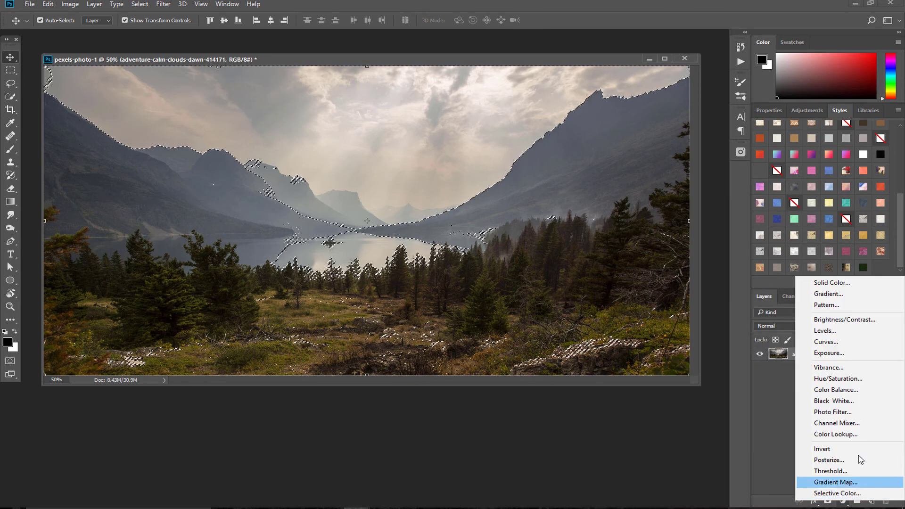
Add a Curves layer darkening the photo, then discard it
click(827, 342)
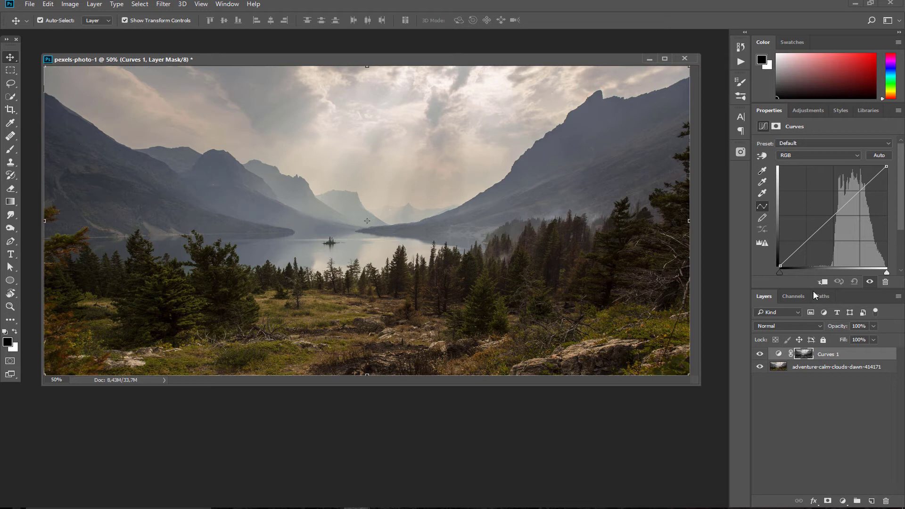
drag(825, 222, 843, 207)
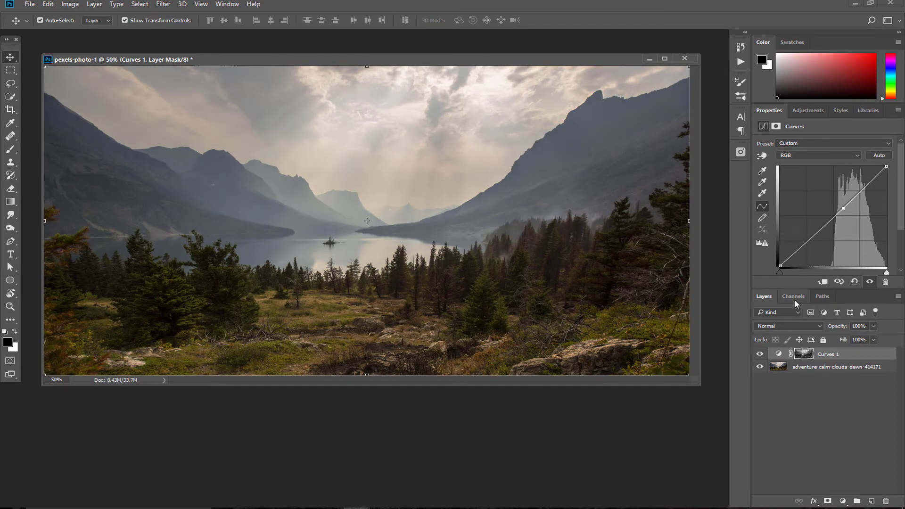
drag(829, 354, 885, 501)
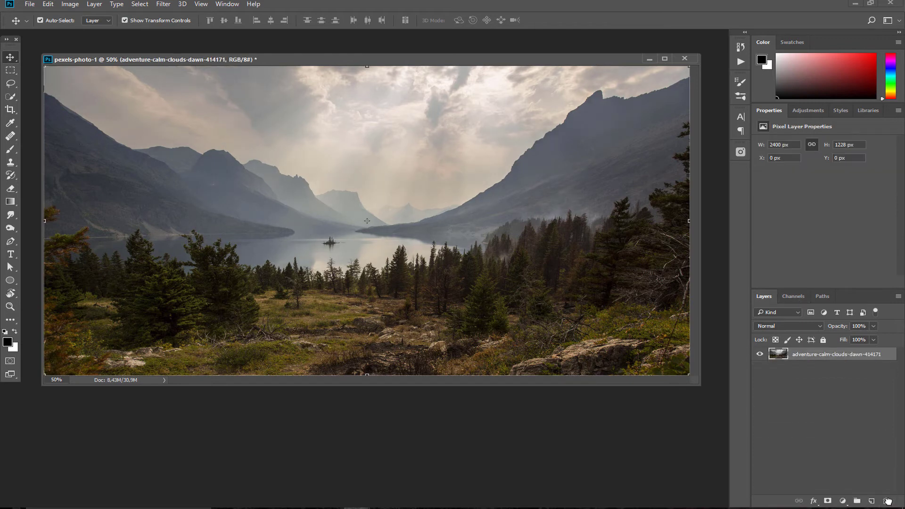
Add a fresh default Curves 1 adjustment layer and target its mask
drag(574, 64, 579, 56)
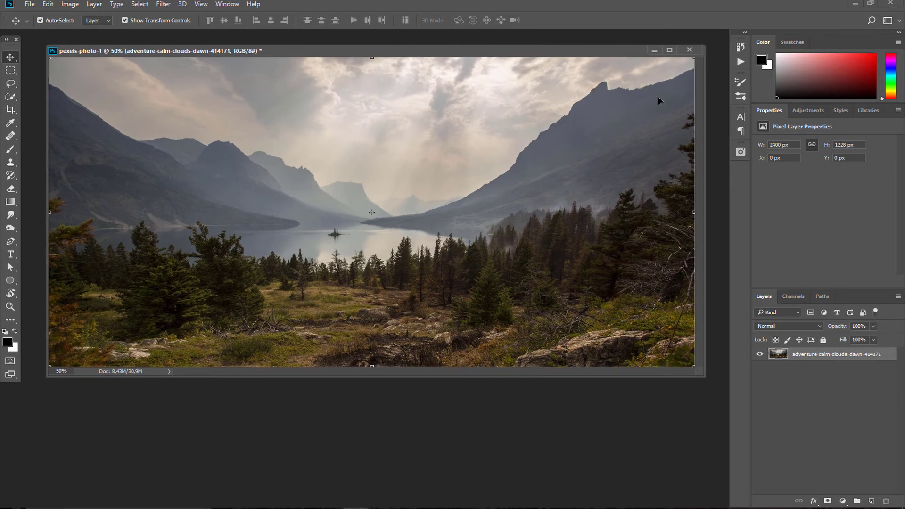
click(842, 501)
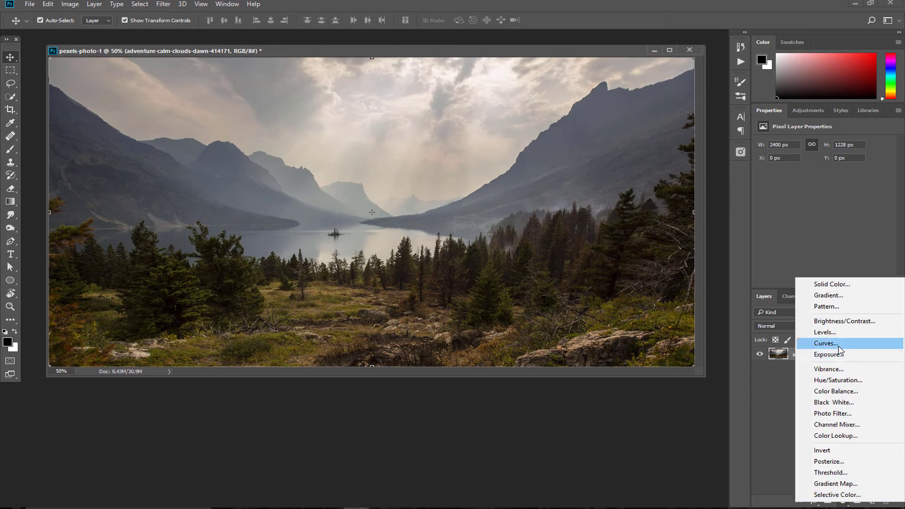
click(836, 346)
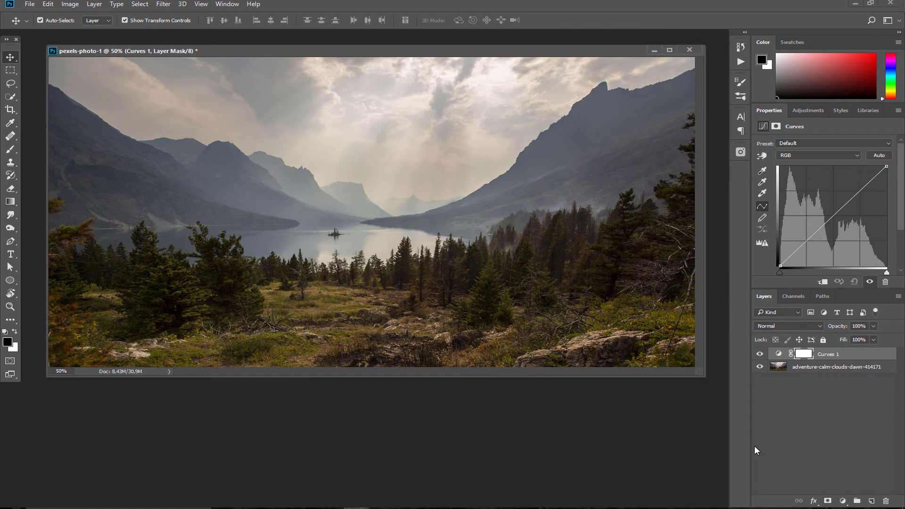
click(806, 353)
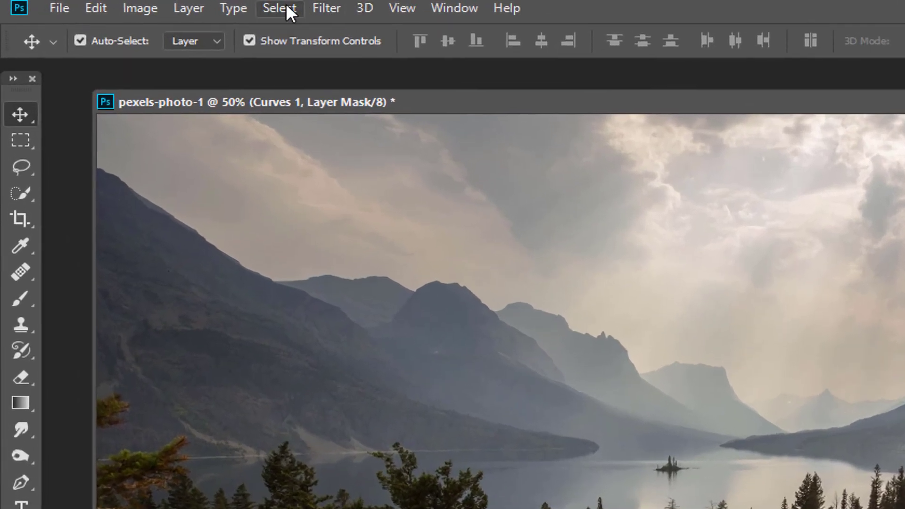
Open Color Range on the Curves 1 mask and choose the Highlights preset
click(141, 4)
click(326, 203)
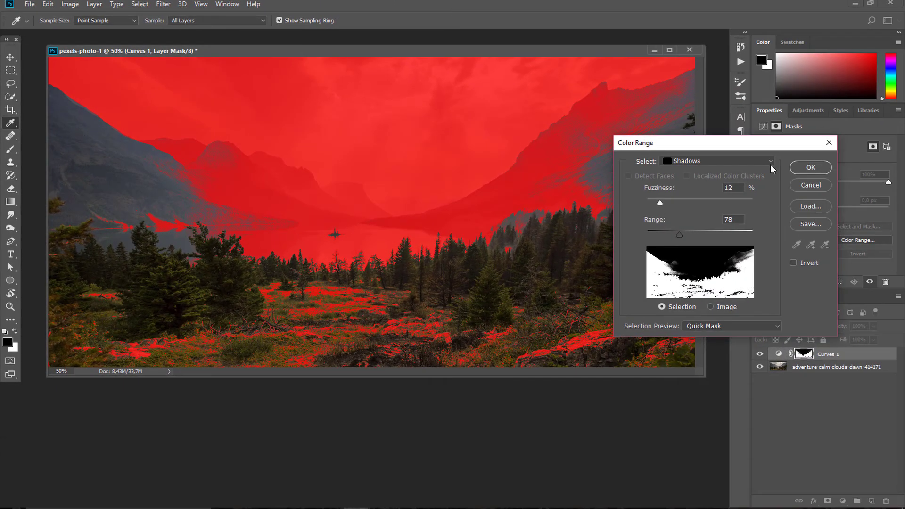
click(770, 162)
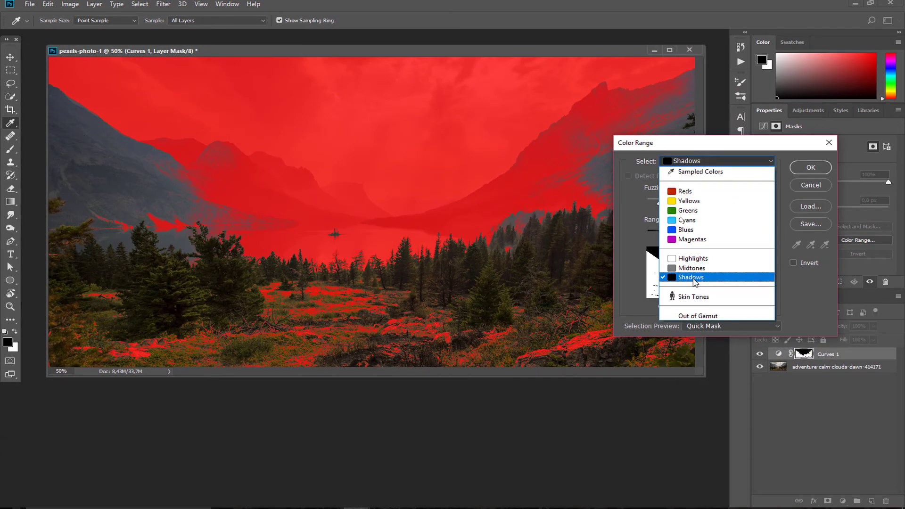
click(691, 259)
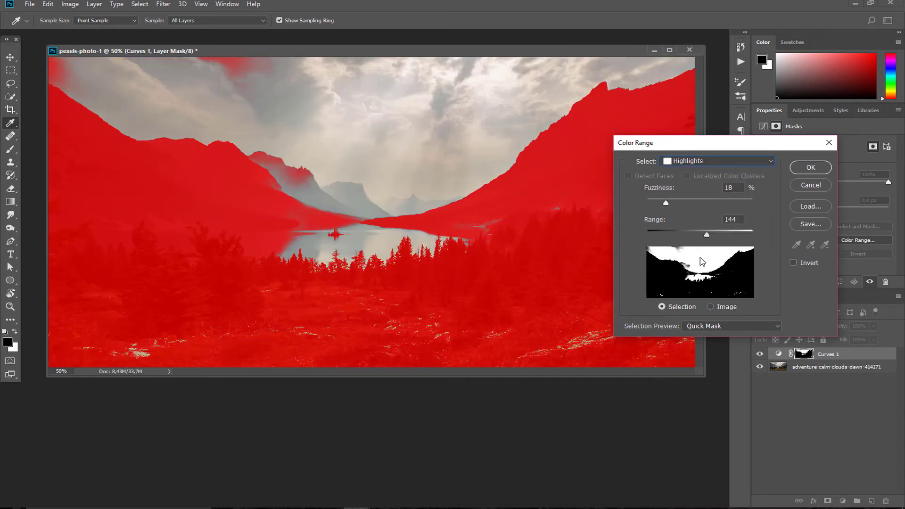
drag(768, 144, 642, 133)
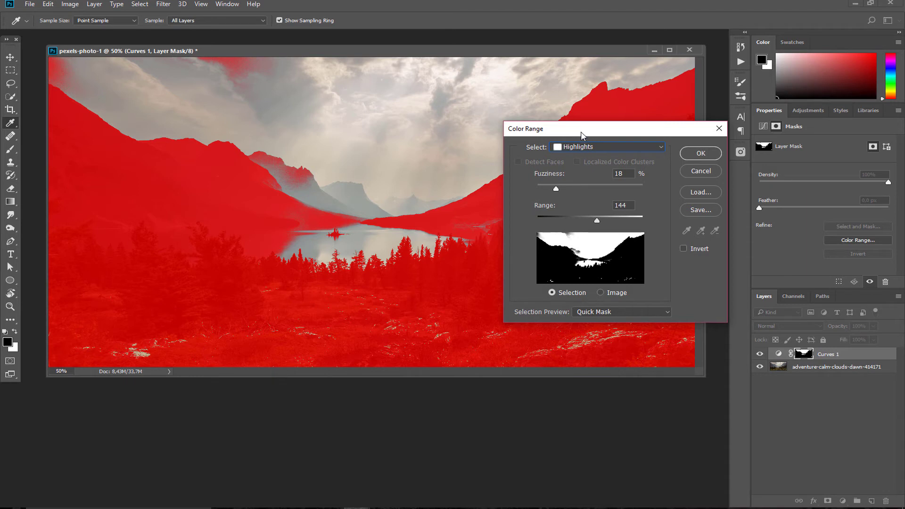
drag(595, 133, 581, 138)
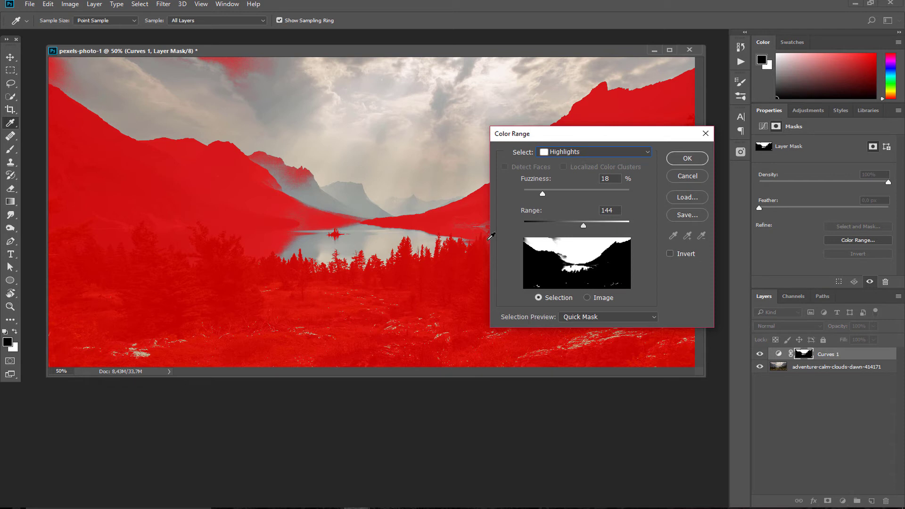
Tune Fuzziness and Range (ending at 11 and 125) with Quick Mask preview, then accept
click(569, 226)
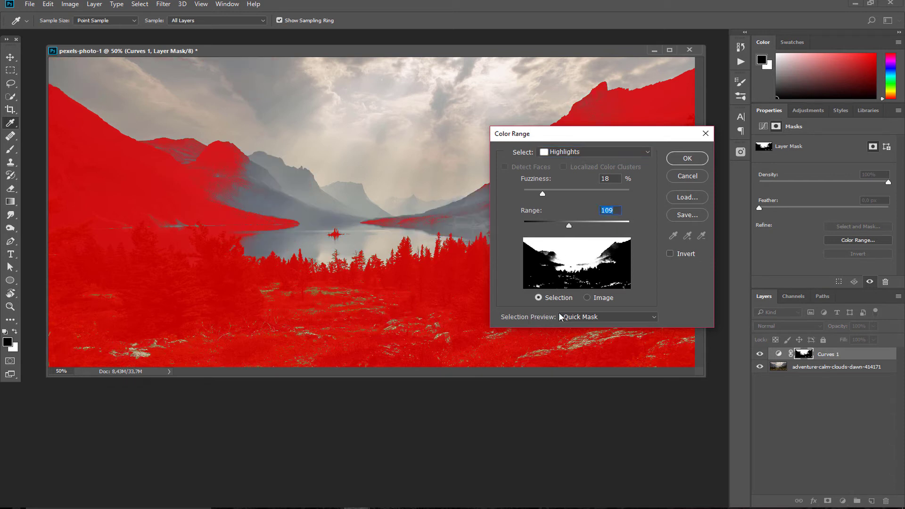
click(655, 317)
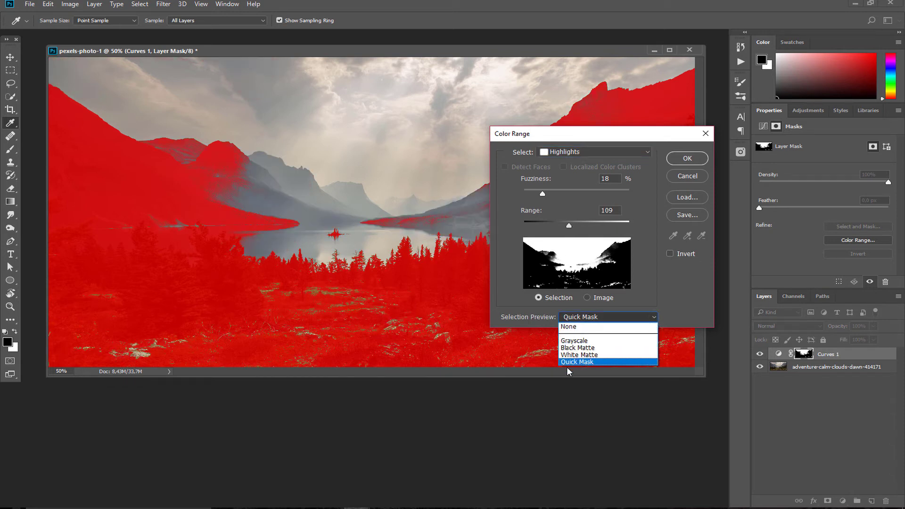
click(582, 361)
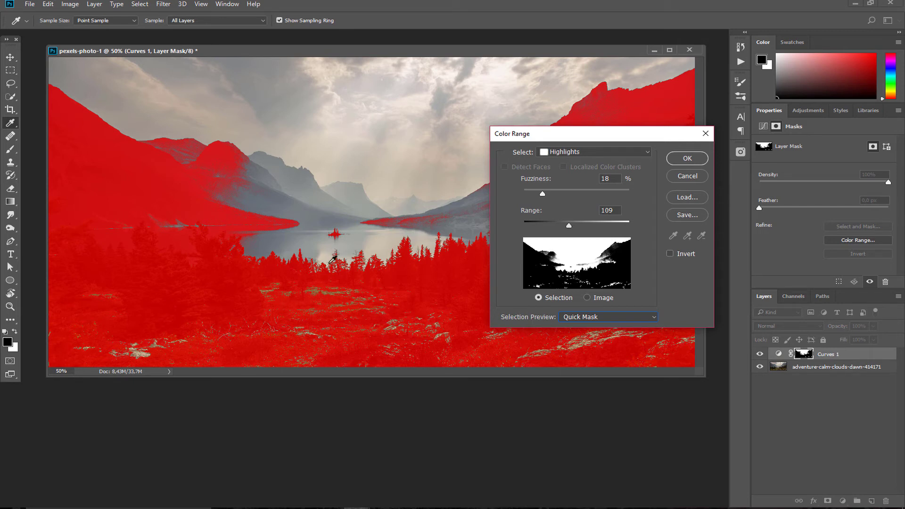
drag(675, 135, 740, 80)
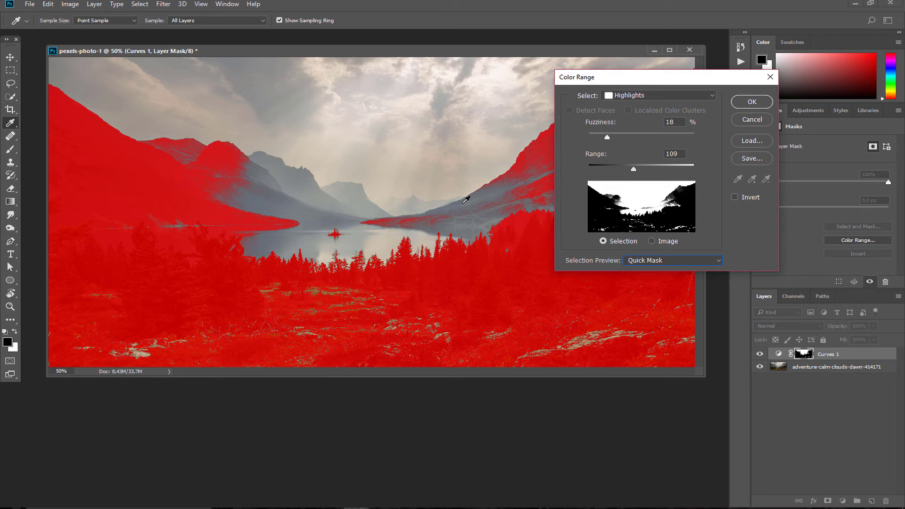
mouse_move(607, 137)
mouse_down()
mouse_move(624, 139)
mouse_move(591, 137)
mouse_move(599, 137)
mouse_up()
drag(637, 170, 639, 173)
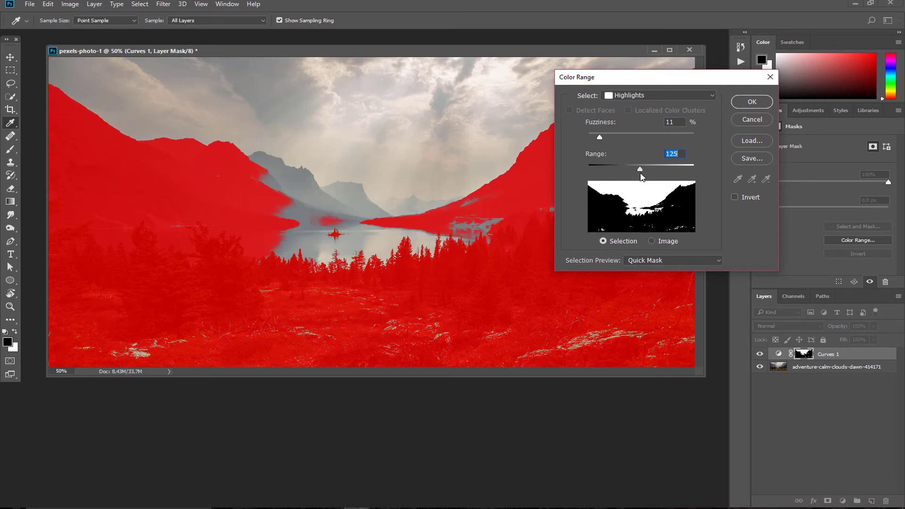
drag(686, 77, 676, 152)
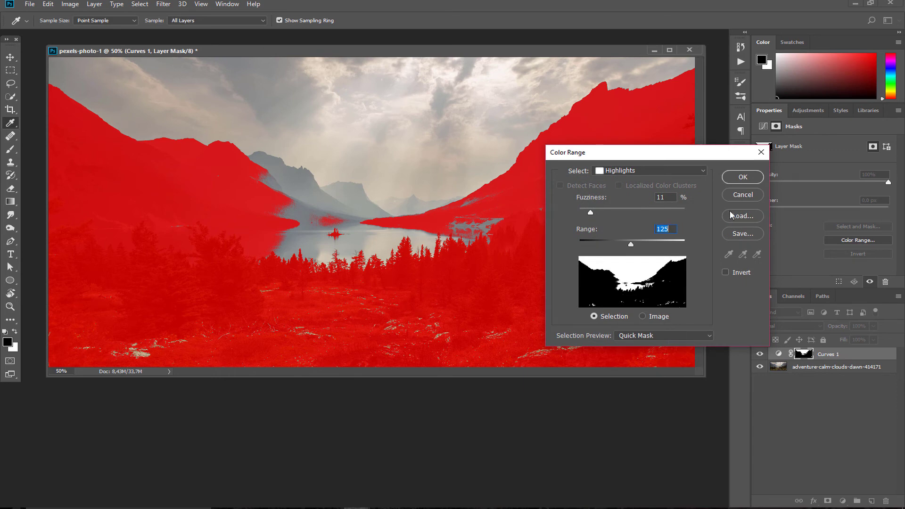
click(747, 179)
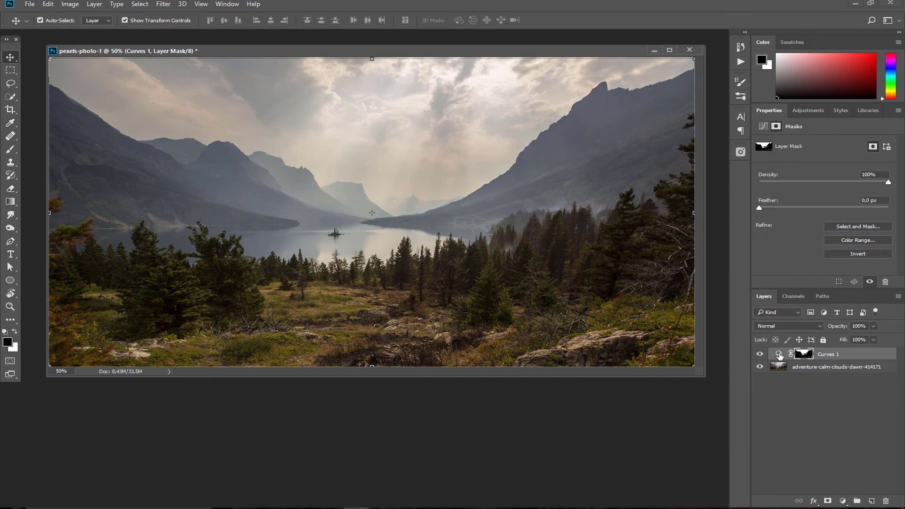
Shape Curves 1's RGB curve with a darkened lower point and raised highlight point
click(778, 353)
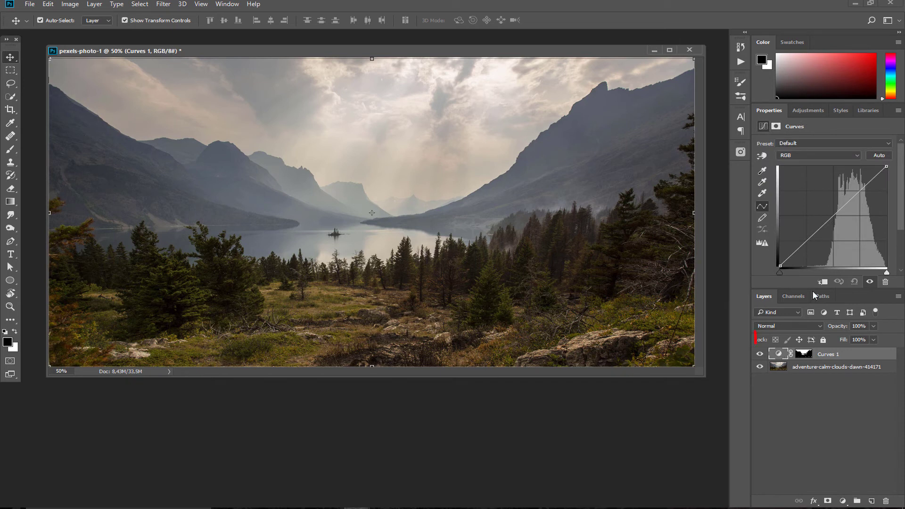
drag(819, 227, 822, 235)
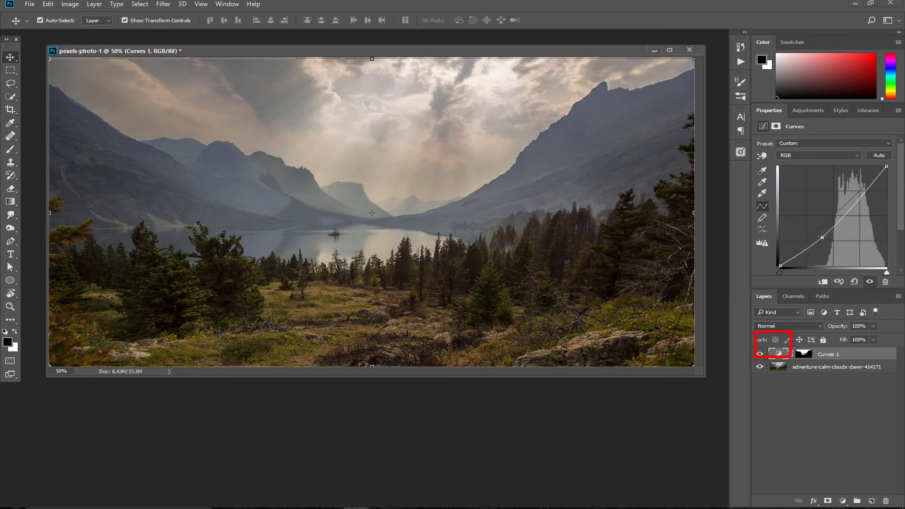
mouse_move(855, 197)
mouse_down()
mouse_move(858, 225)
mouse_move(850, 179)
mouse_move(856, 188)
mouse_up()
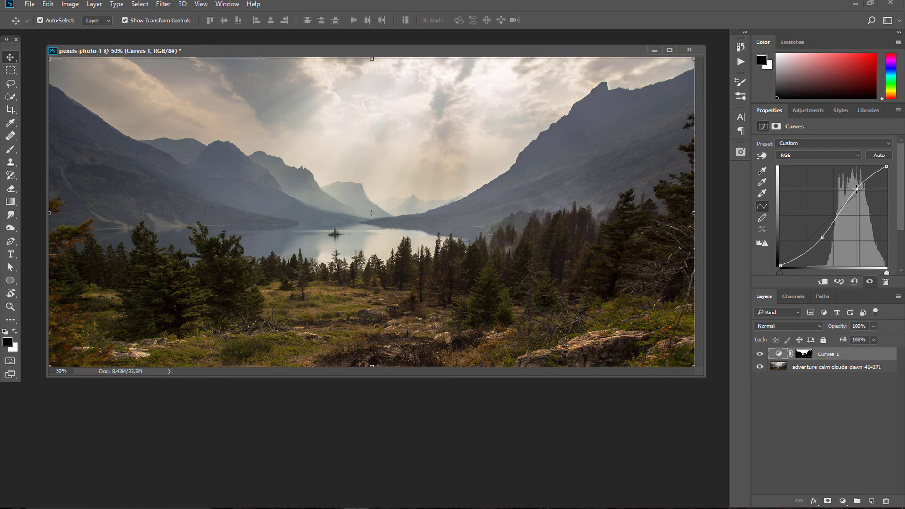
mouse_move(822, 237)
mouse_down()
mouse_move(822, 245)
mouse_move(821, 237)
mouse_up()
drag(856, 189, 854, 183)
drag(821, 238, 819, 243)
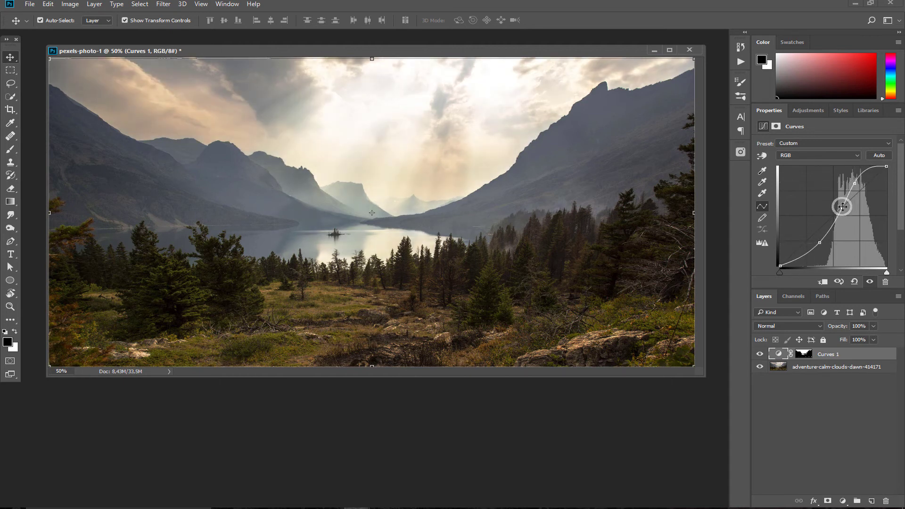
drag(842, 204, 859, 188)
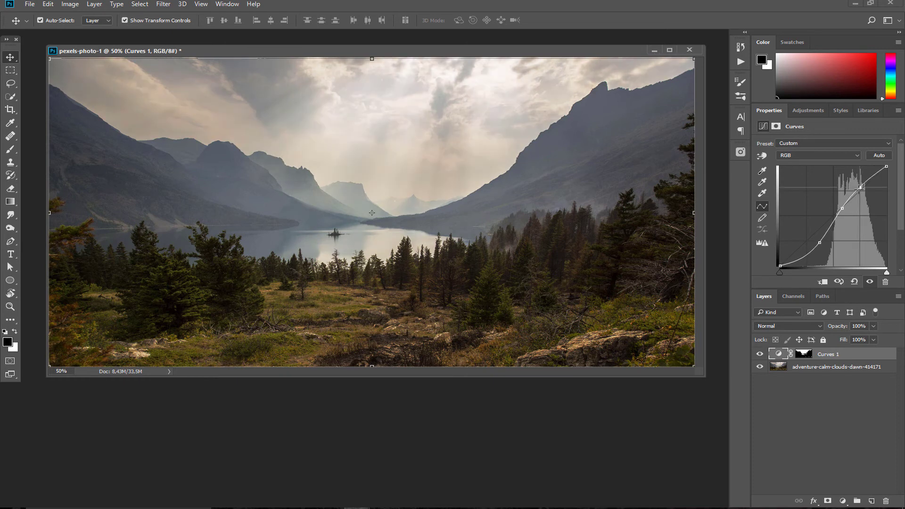
Toggle Curves 1 on and off to compare before and after
click(759, 354)
click(763, 356)
click(763, 356)
click(763, 357)
click(843, 502)
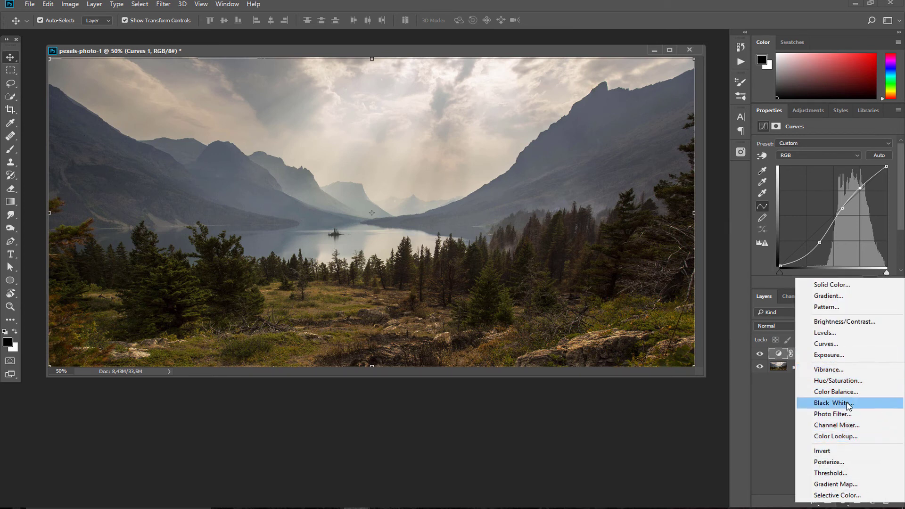
Add a Hue/Saturation layer and mask it with a Shadows Color Range, Range 87, Fuzziness 30
click(854, 380)
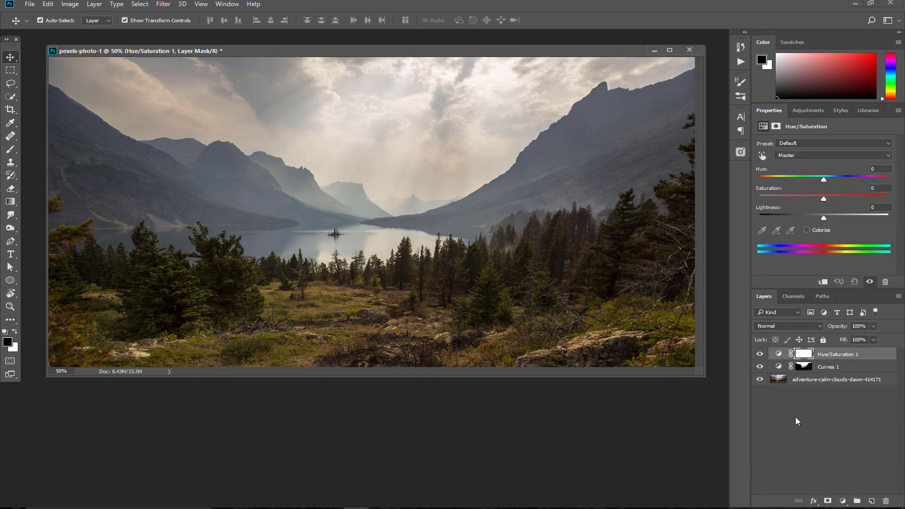
click(803, 354)
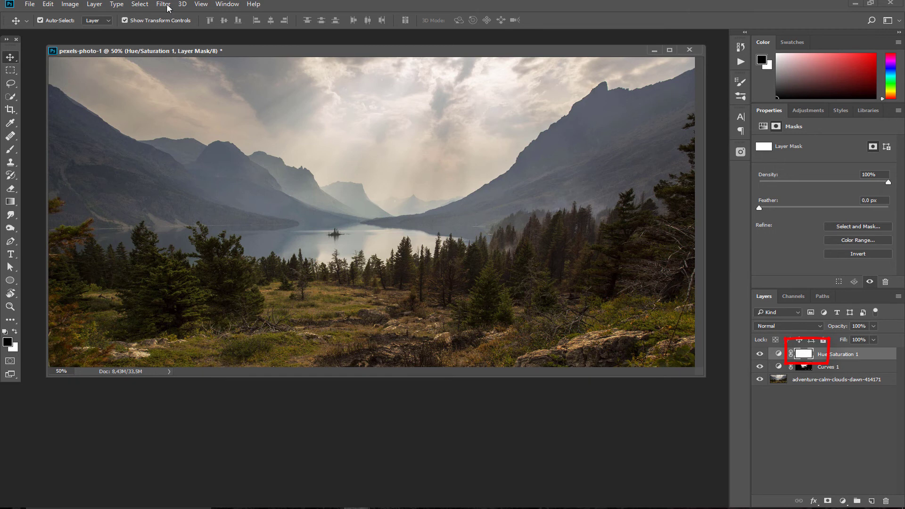
click(141, 5)
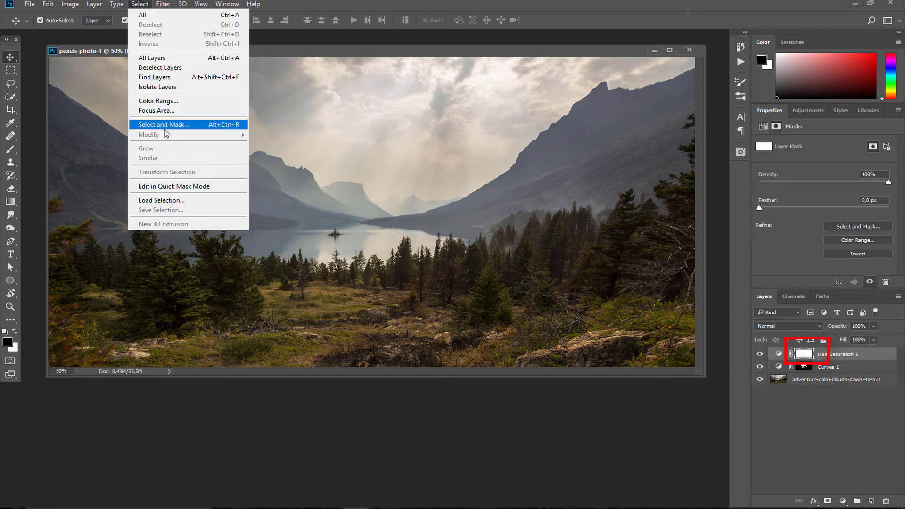
click(160, 102)
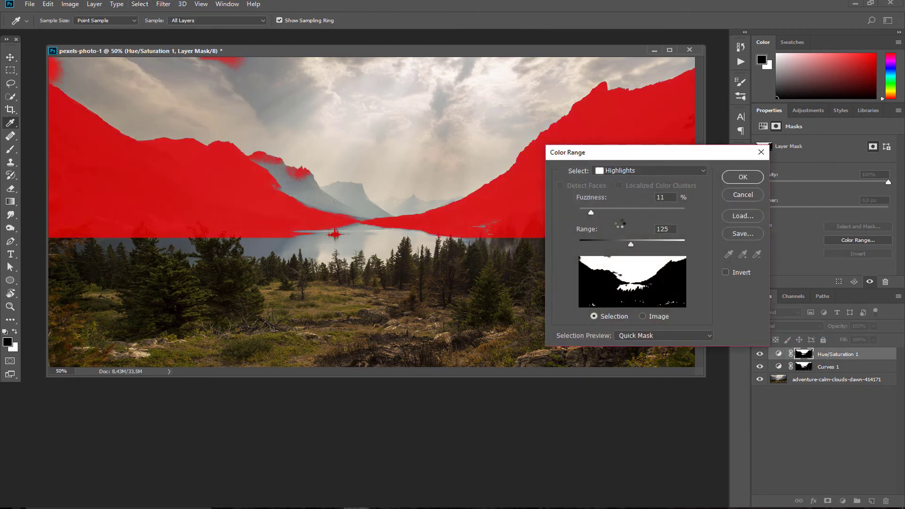
click(649, 170)
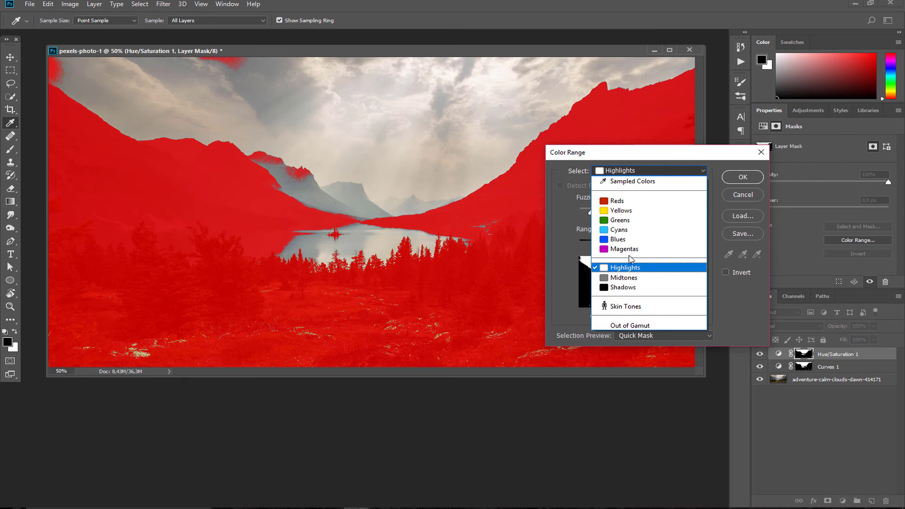
click(629, 288)
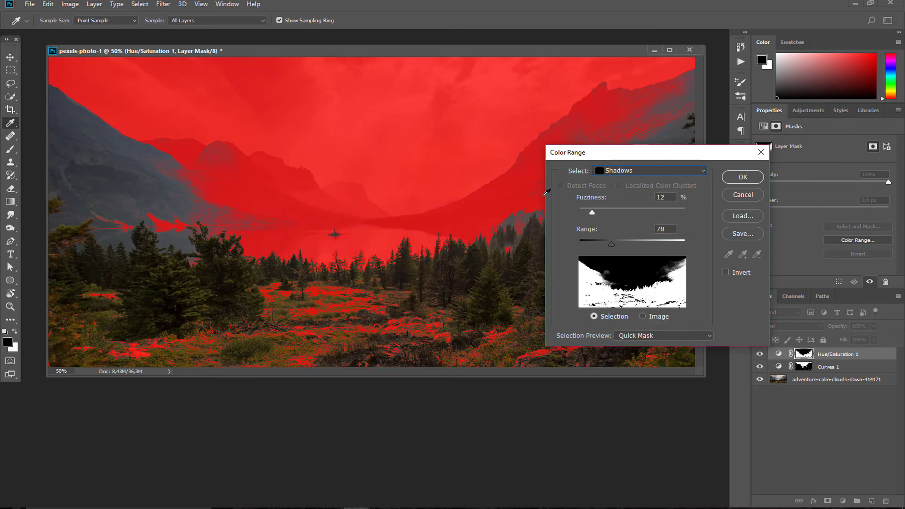
drag(611, 244, 616, 248)
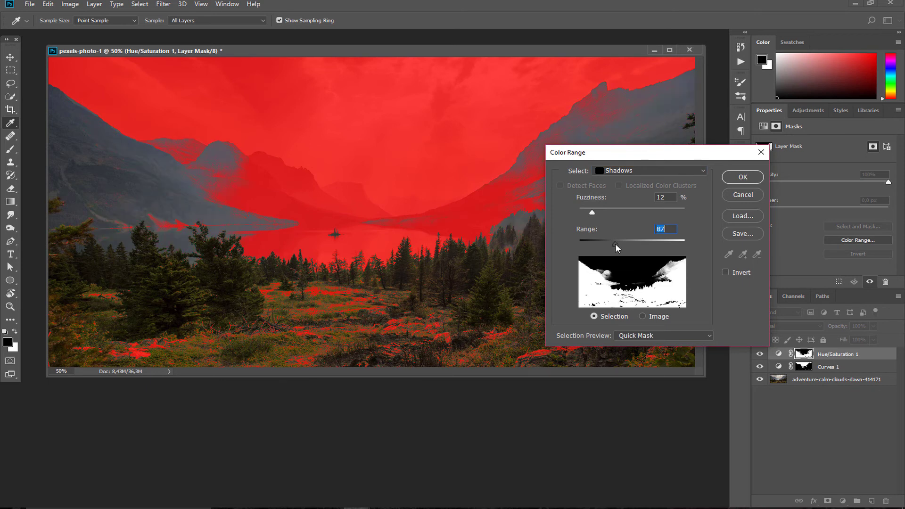
drag(592, 212, 612, 215)
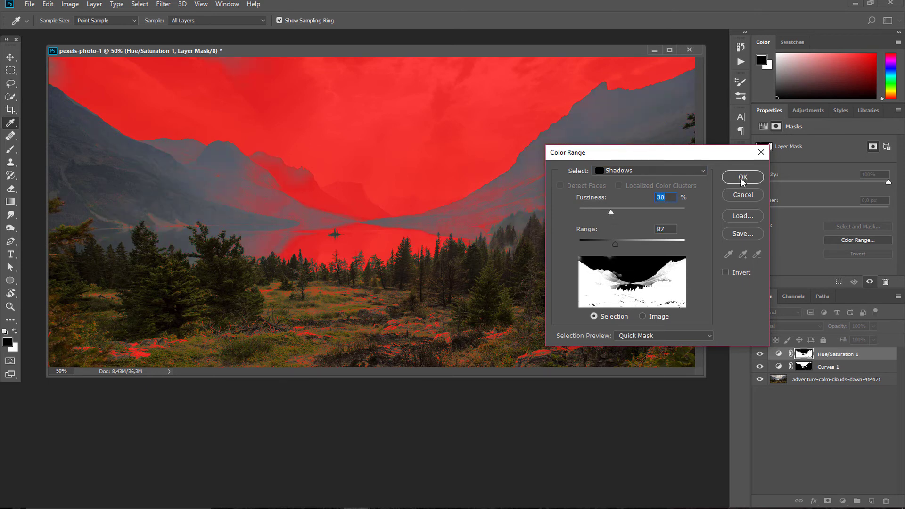
Colorize Hue/Saturation 1 to a violet tint: Hue 246, Saturation 40, Lightness -16
key(backslash)
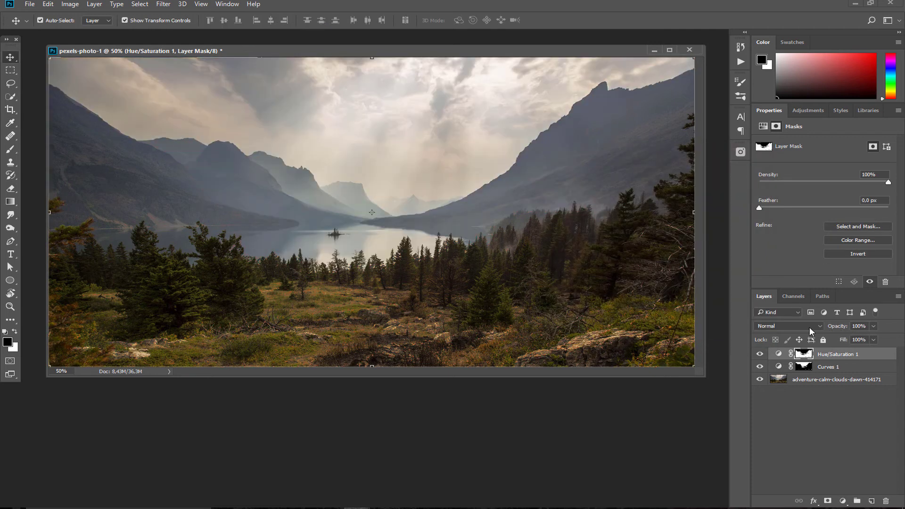
click(777, 353)
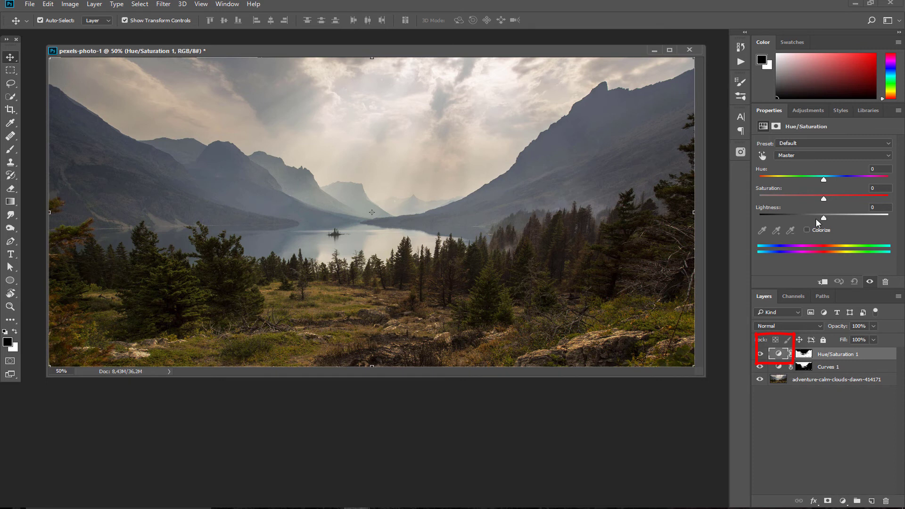
click(807, 229)
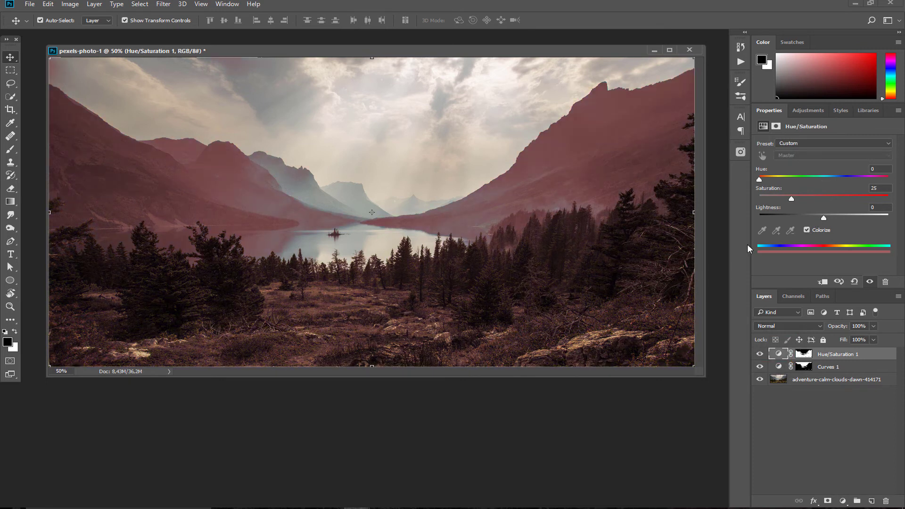
click(785, 176)
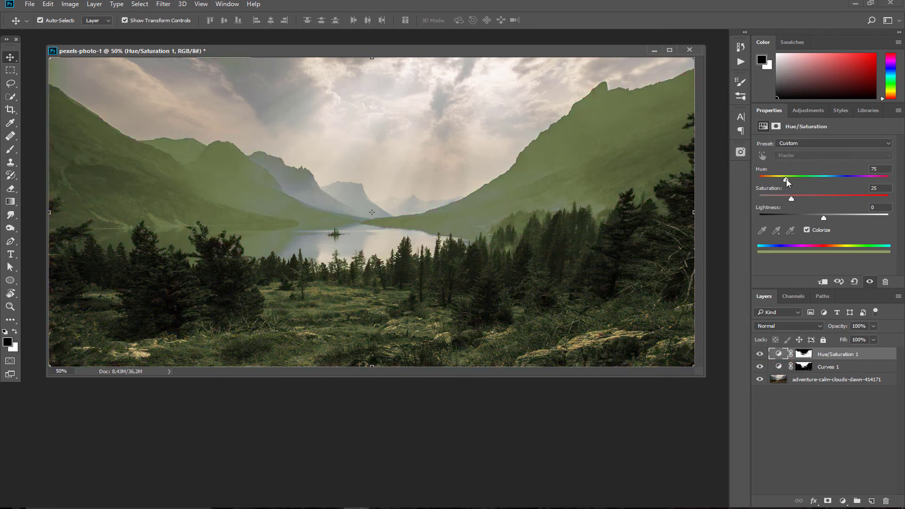
drag(791, 200, 820, 218)
drag(786, 179, 846, 191)
mouse_move(810, 217)
mouse_down()
mouse_move(818, 216)
mouse_move(799, 199)
mouse_move(811, 202)
mouse_up()
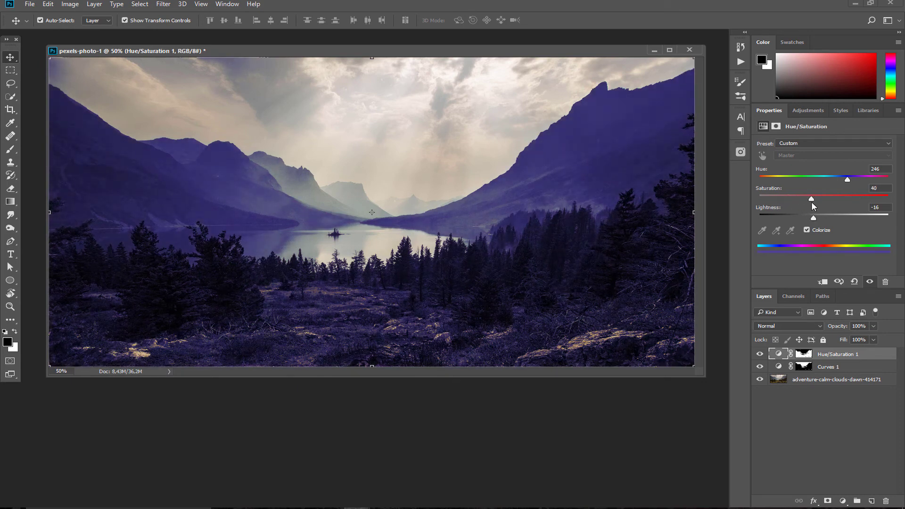
click(804, 354)
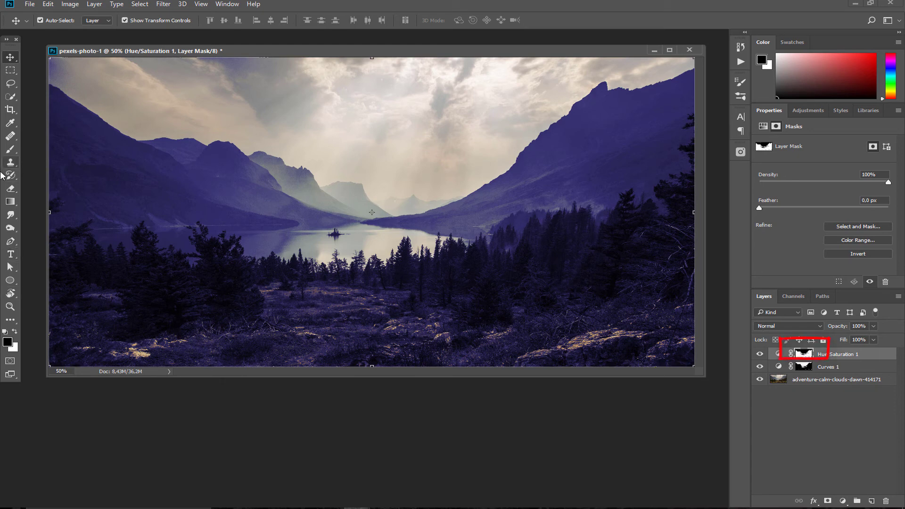
Brush black over the left mountain slope on the Hue/Saturation 1 mask at 50% opacity
click(10, 149)
mouse_move(220, 196)
mouse_down()
mouse_move(158, 179)
mouse_move(86, 139)
mouse_move(115, 201)
mouse_move(214, 194)
mouse_move(180, 159)
mouse_move(244, 201)
mouse_move(166, 203)
mouse_move(299, 196)
mouse_move(394, 212)
mouse_move(561, 155)
mouse_move(575, 134)
mouse_move(642, 124)
mouse_move(604, 112)
mouse_move(618, 176)
mouse_move(681, 105)
mouse_move(493, 204)
mouse_move(299, 207)
mouse_move(216, 171)
mouse_move(85, 138)
mouse_move(81, 174)
mouse_move(175, 164)
mouse_up()
click(10, 57)
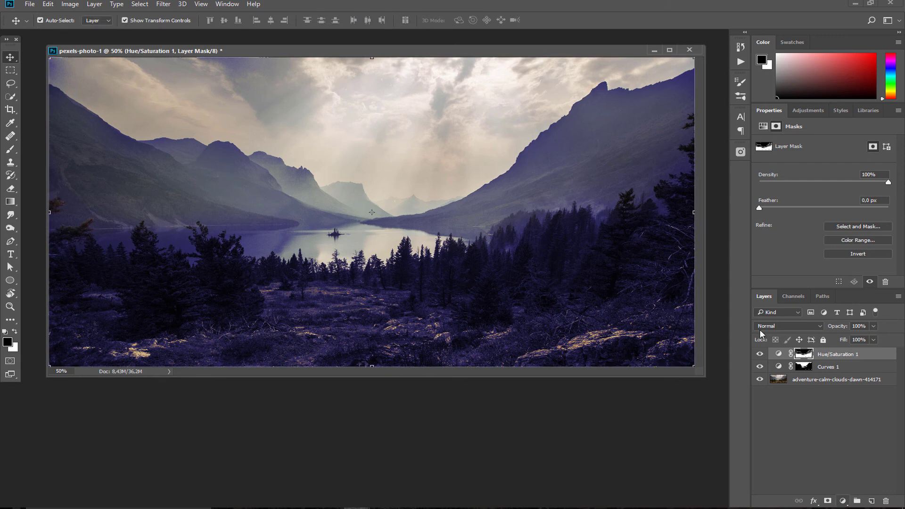
click(842, 501)
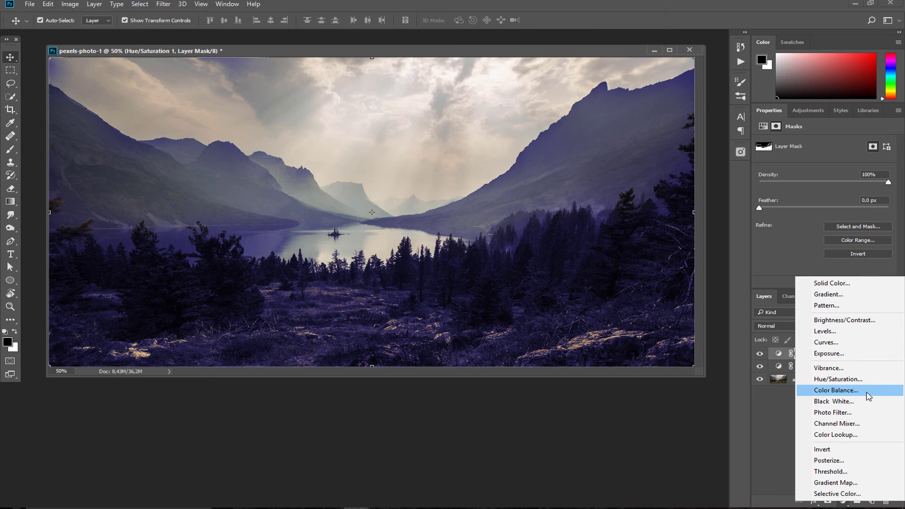
Add a Color Balance adjustment layer and start a Color Range selection of the Midtones
click(868, 395)
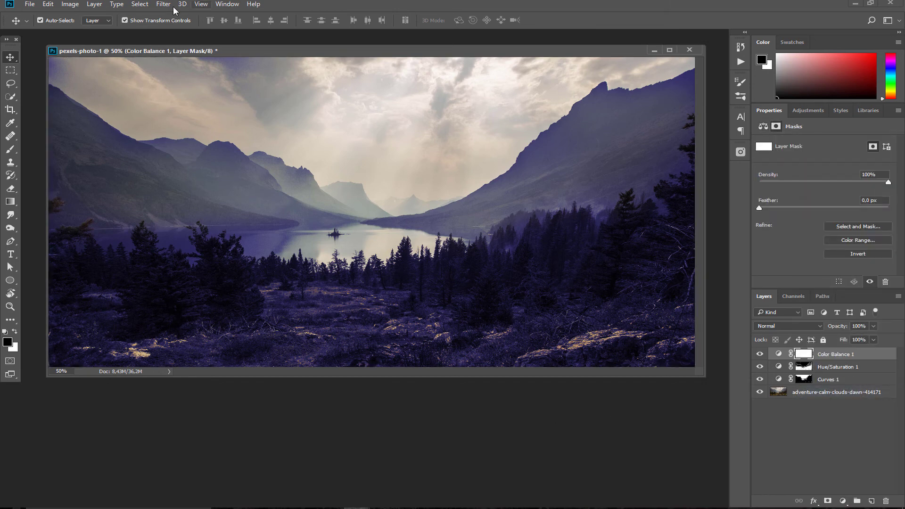
click(139, 4)
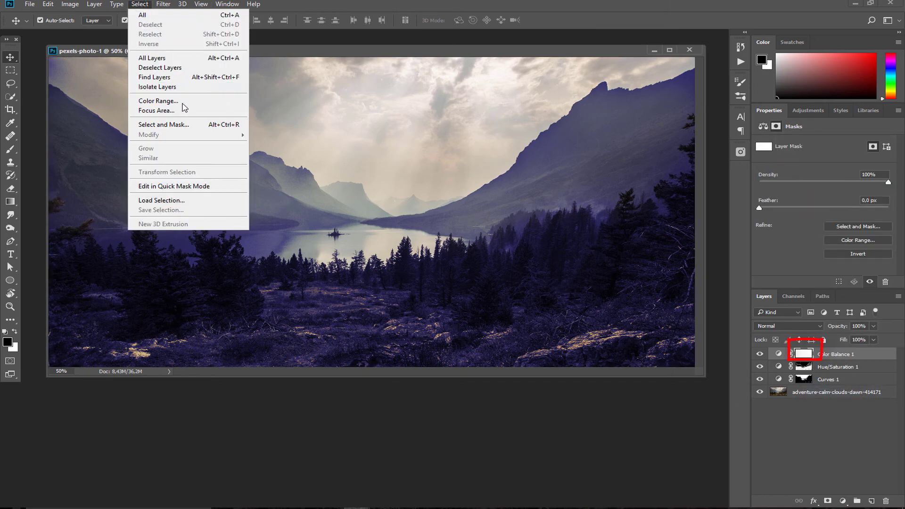
click(183, 100)
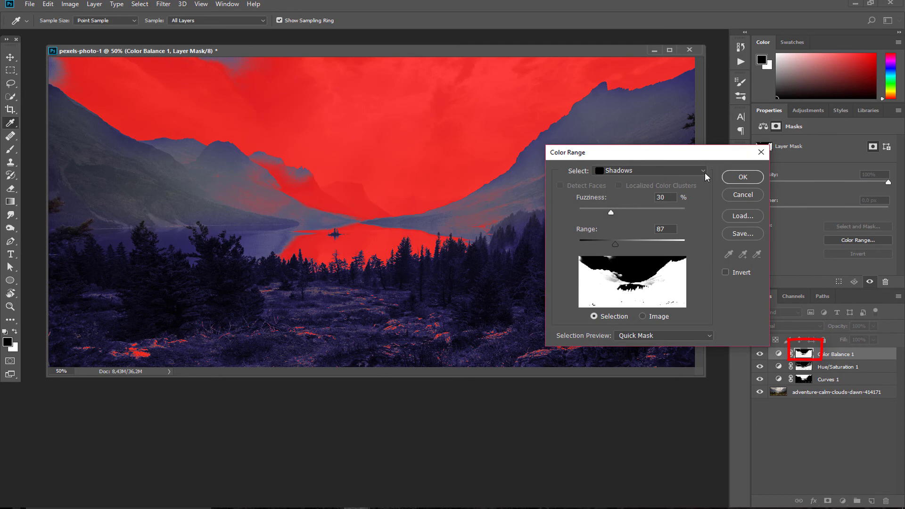
click(660, 172)
click(626, 278)
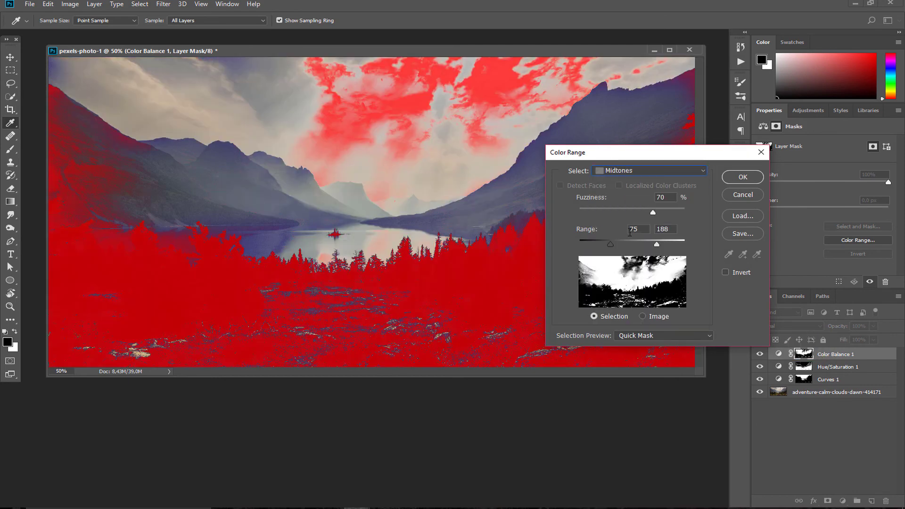
Narrow the Midtones range to 78–192 with 78% fuzziness and apply it to the mask
mouse_move(610, 244)
mouse_down()
mouse_move(592, 244)
mouse_move(617, 244)
mouse_move(602, 249)
mouse_up()
drag(656, 244, 646, 245)
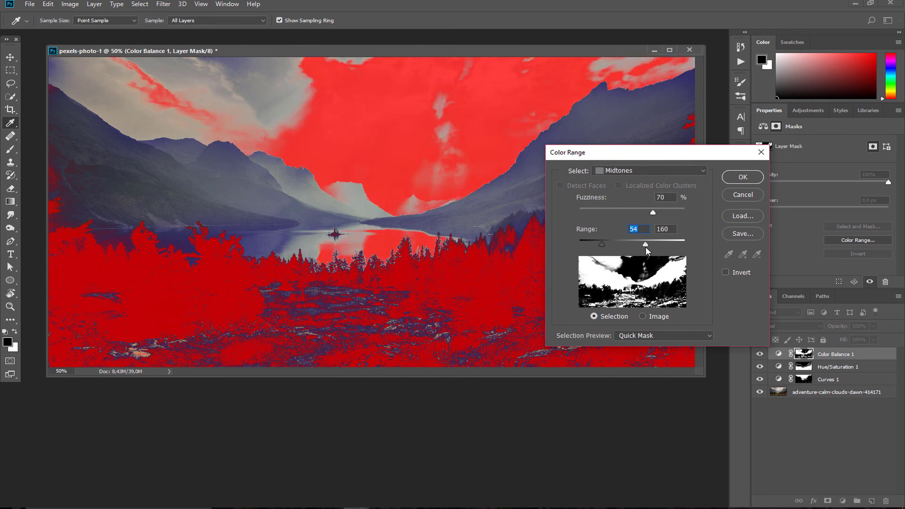
mouse_move(653, 212)
mouse_down()
mouse_move(629, 213)
mouse_move(661, 216)
mouse_up()
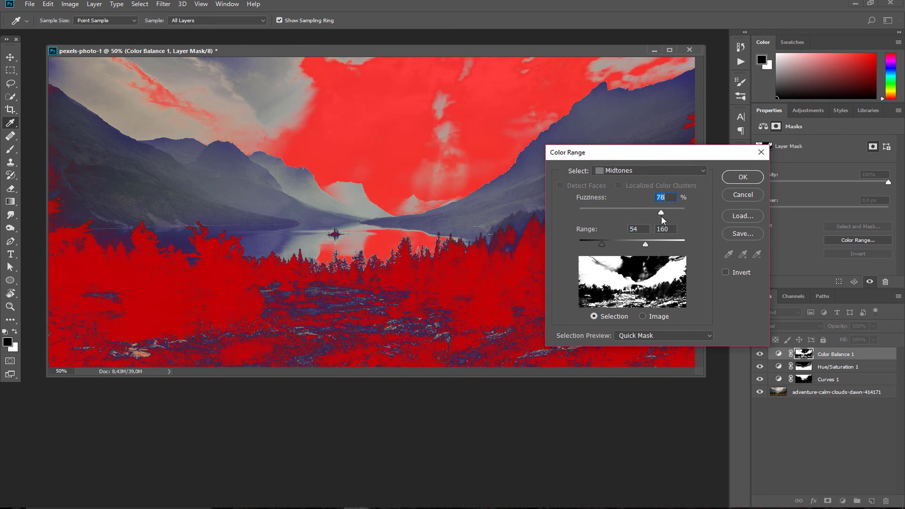
drag(602, 244, 610, 240)
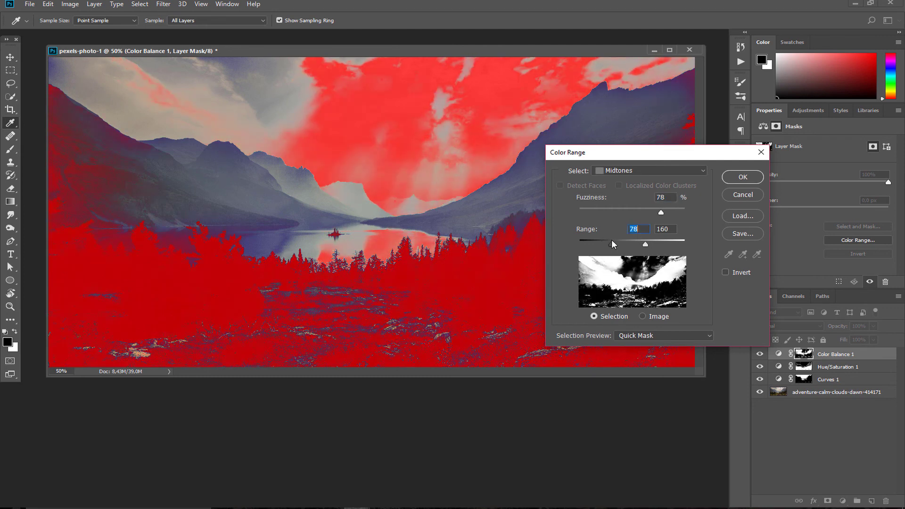
drag(645, 244, 611, 244)
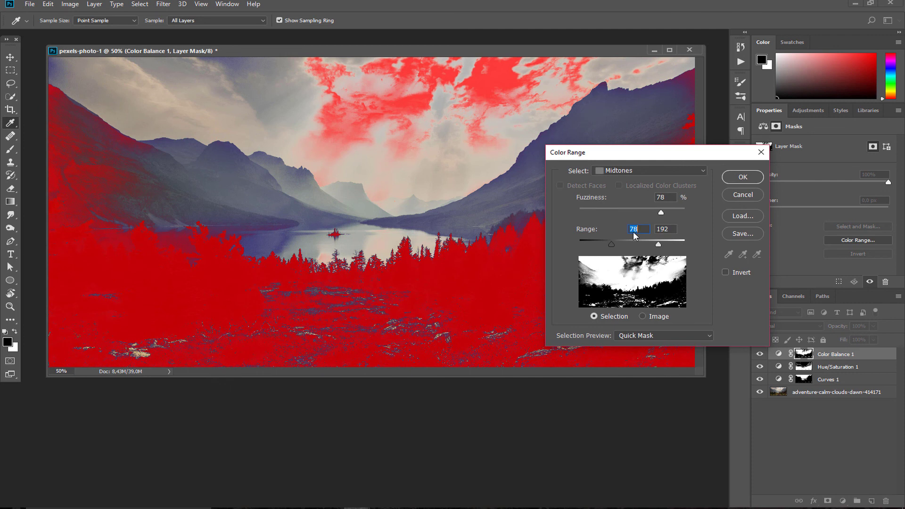
click(742, 179)
Warm the midtones with Cyan-Red +29, Magenta-Green -15 and Yellow-Blue -56
click(778, 353)
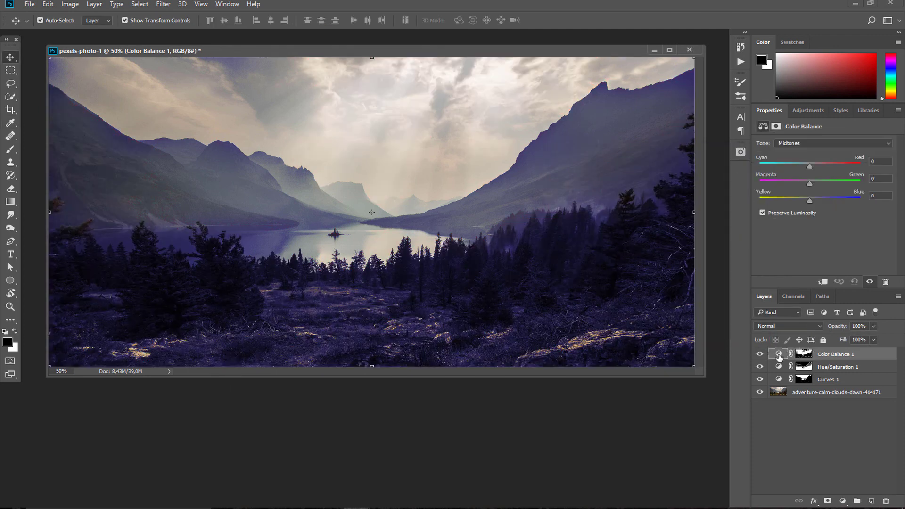
click(802, 184)
drag(809, 200, 784, 197)
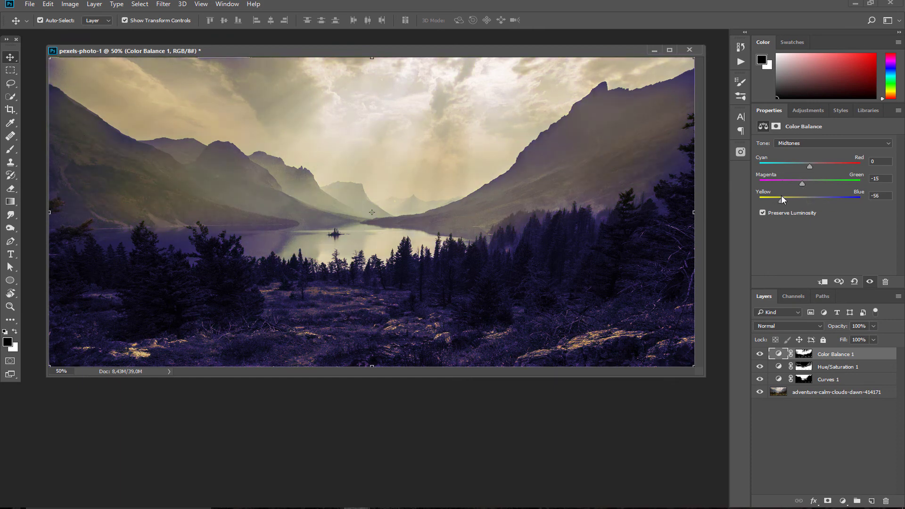
drag(809, 166, 790, 166)
shift+click(829, 379)
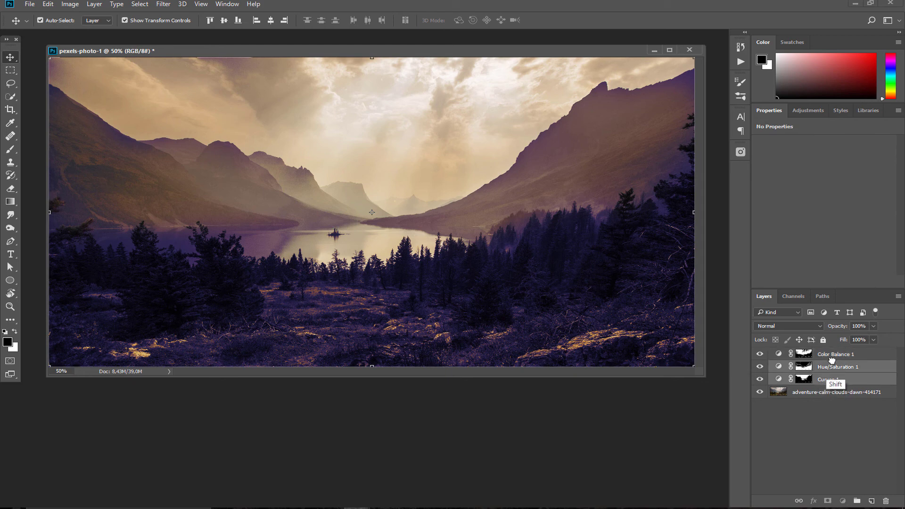
Put Curves 1, Hue/Saturation 1 and Color Balance 1 into Group 1 and add a reveal-all mask
double_click(834, 354)
key(Return)
shift+click(842, 379)
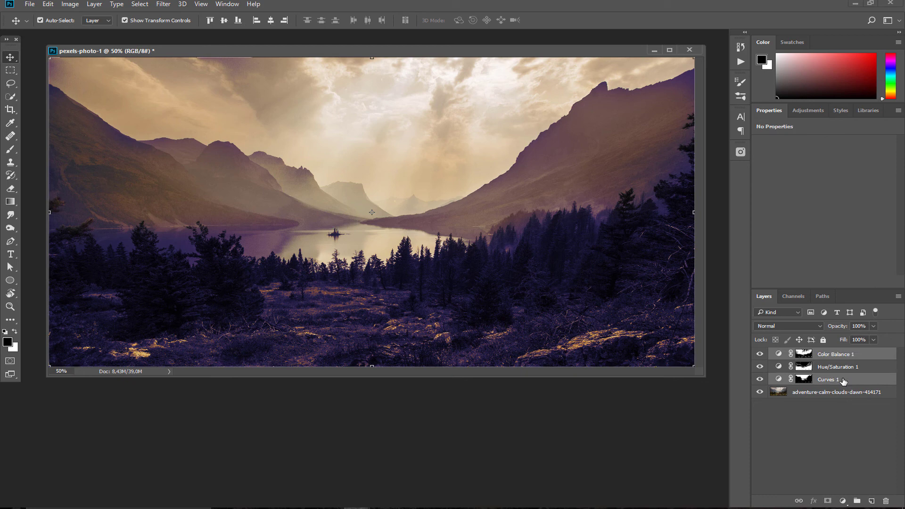
shift+click(832, 355)
drag(833, 356, 858, 501)
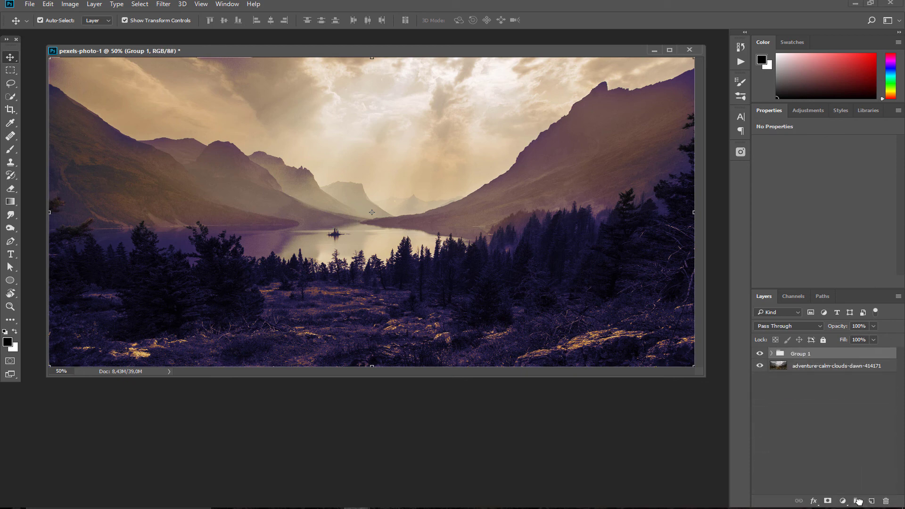
click(759, 353)
click(760, 355)
click(827, 500)
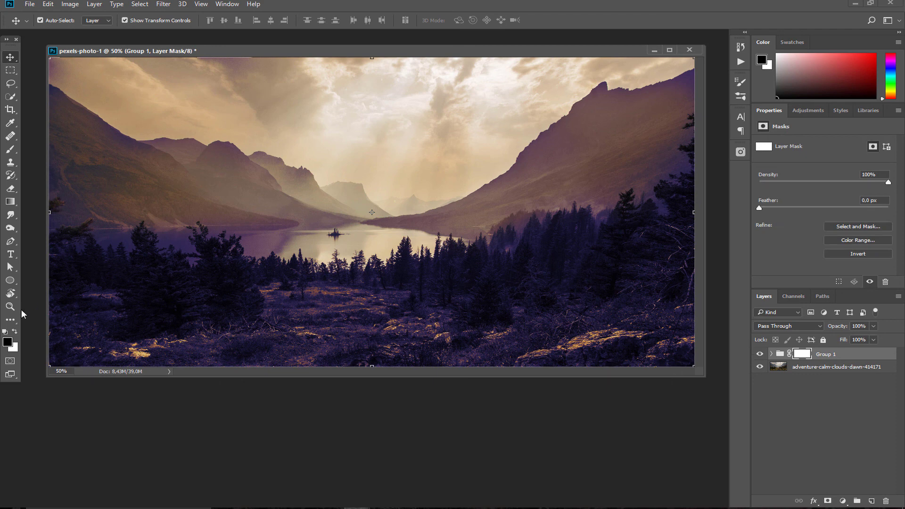
Paint black on Group 1's mask over the left trees and the lake to fade the grading
click(11, 149)
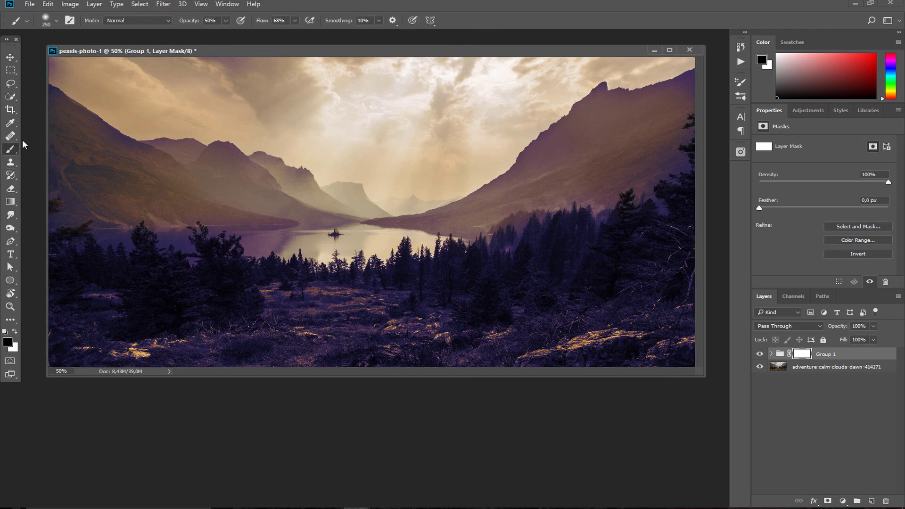
mouse_move(132, 266)
mouse_down()
mouse_move(151, 268)
mouse_move(146, 301)
mouse_move(146, 258)
mouse_move(150, 298)
mouse_move(154, 279)
mouse_move(154, 312)
mouse_move(142, 281)
mouse_move(73, 260)
mouse_move(175, 272)
mouse_move(196, 251)
mouse_move(231, 293)
mouse_move(214, 270)
mouse_move(227, 308)
mouse_move(231, 278)
mouse_move(485, 262)
mouse_move(502, 307)
mouse_move(486, 280)
mouse_move(536, 250)
mouse_move(525, 239)
mouse_move(590, 260)
mouse_move(624, 225)
mouse_move(677, 202)
mouse_up()
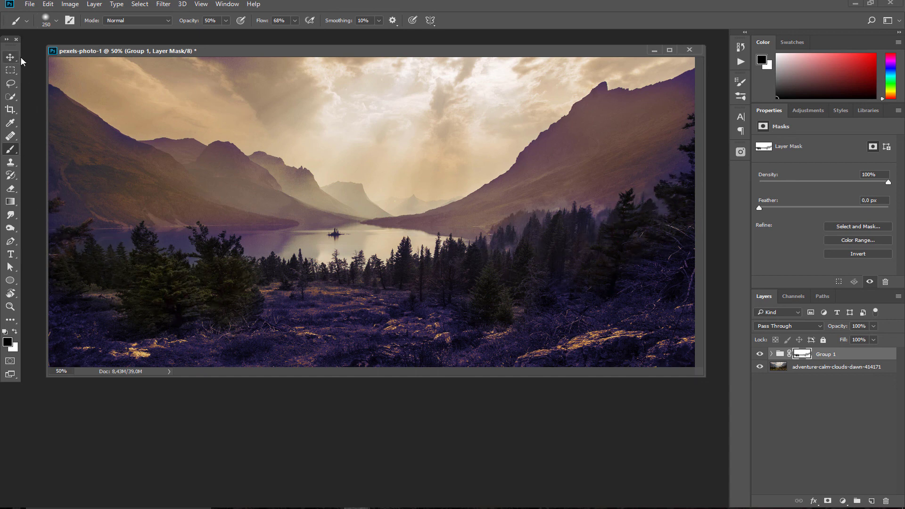
mouse_move(195, 242)
mouse_down()
mouse_move(290, 233)
mouse_move(148, 241)
mouse_up()
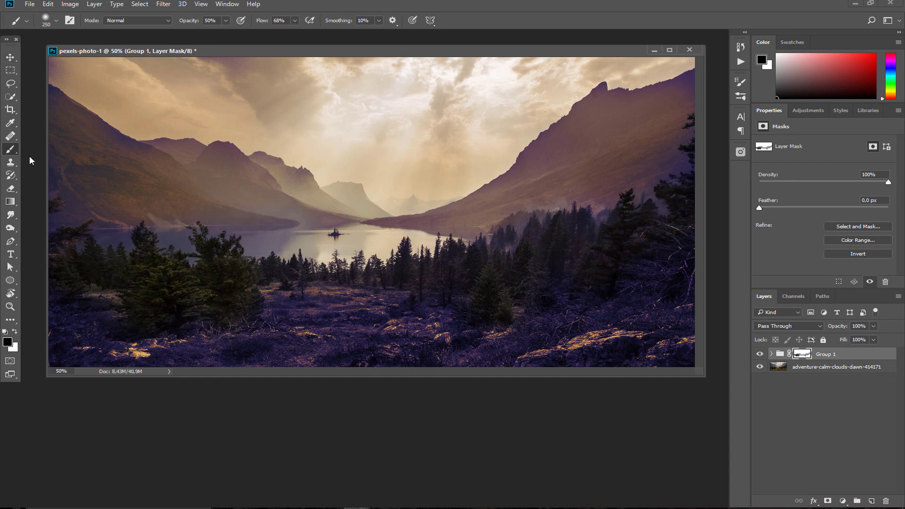
click(7, 55)
drag(492, 55, 483, 57)
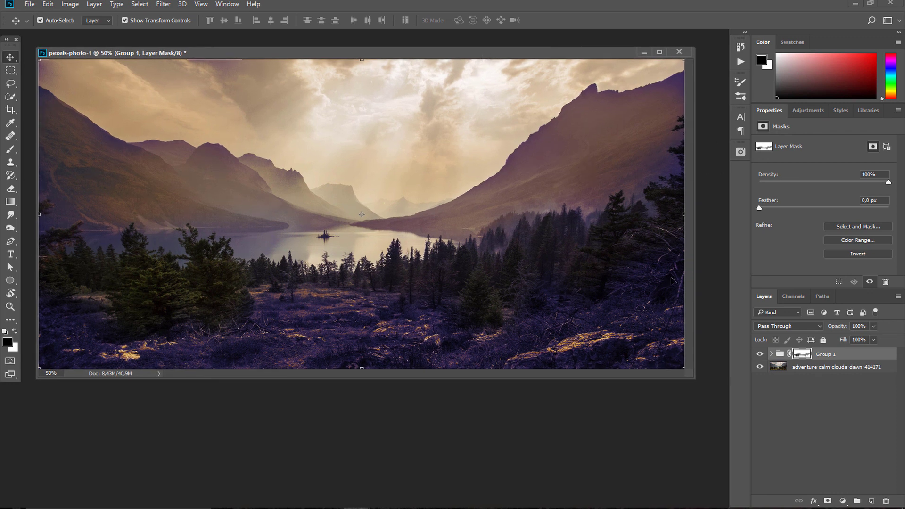
mouse_move(563, 52)
mouse_down()
mouse_move(584, 44)
mouse_move(577, 48)
mouse_up()
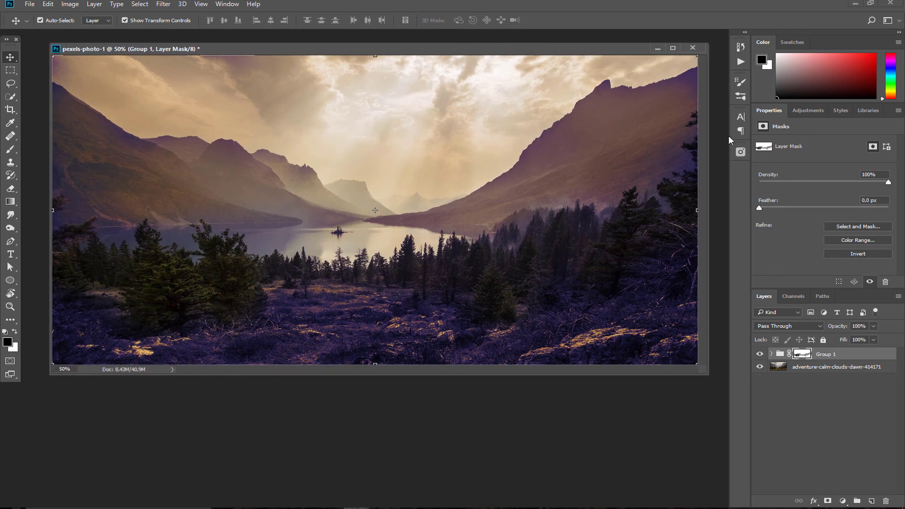
mouse_move(529, 51)
mouse_down()
mouse_move(516, 57)
mouse_move(523, 65)
mouse_up()
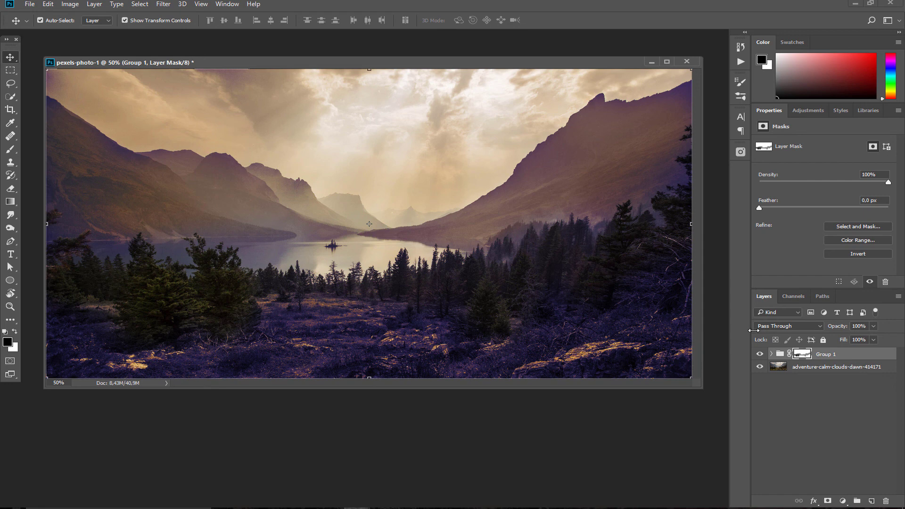
Apply the woven beige fabric pattern style to Hue/Saturation 1 inside Group 1
click(839, 111)
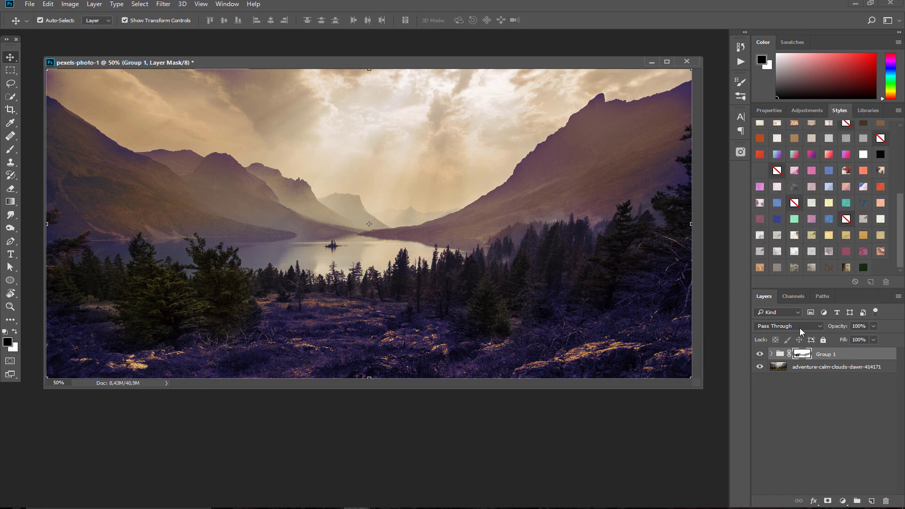
click(770, 354)
click(817, 382)
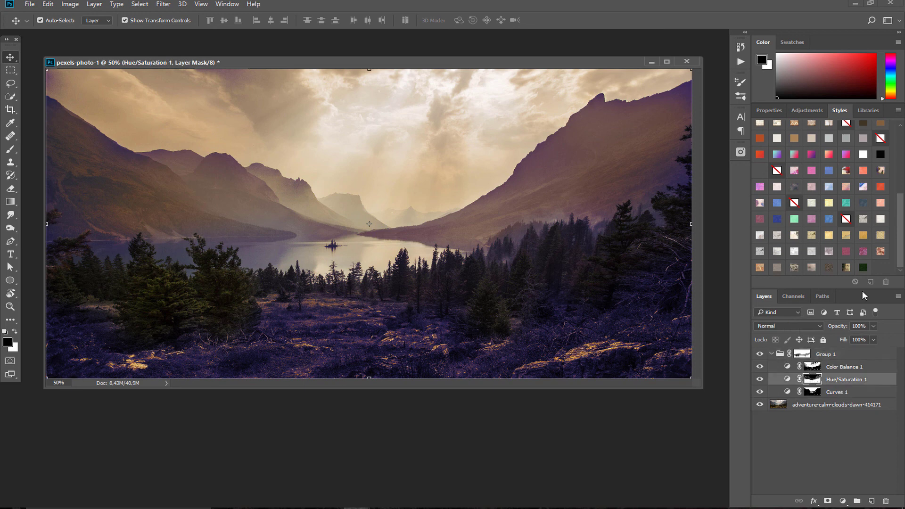
click(879, 251)
click(862, 268)
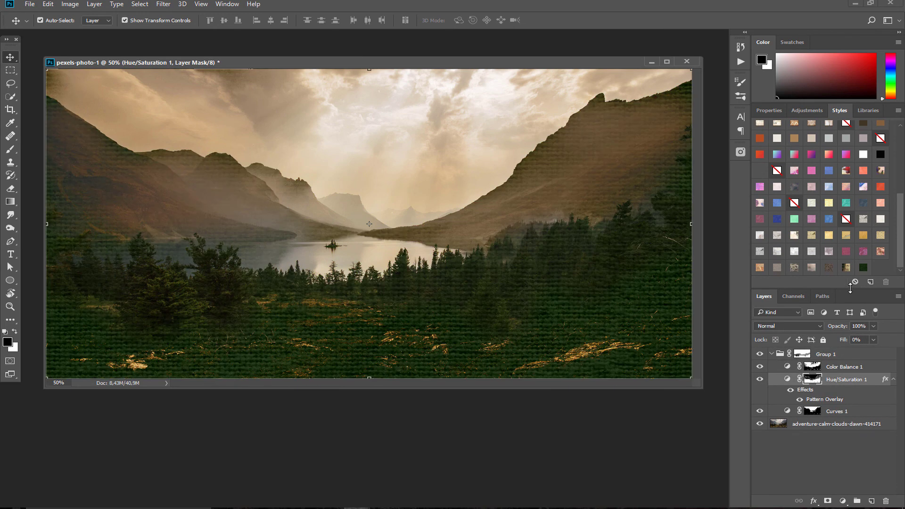
click(828, 268)
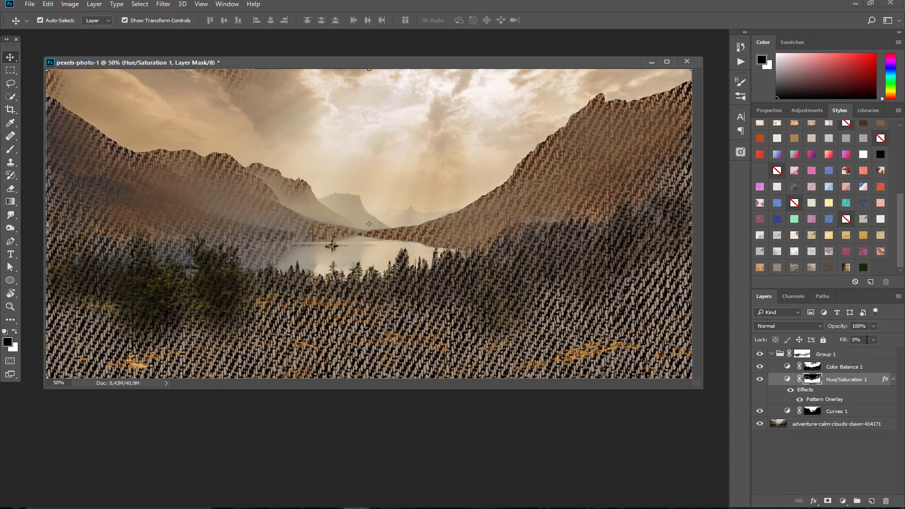
Rasterize the layer style and blend Hue/Saturation 1 in Linear Burn at 50% opacity
right_click(843, 379)
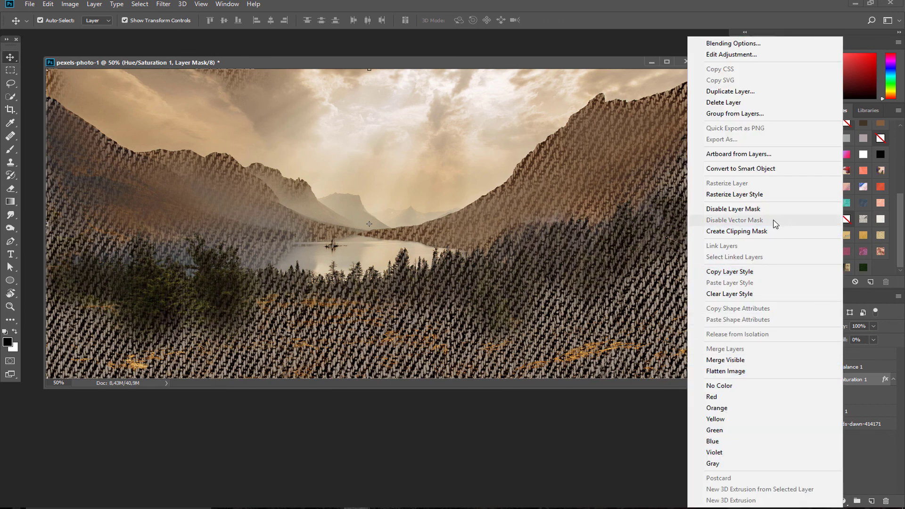
click(754, 195)
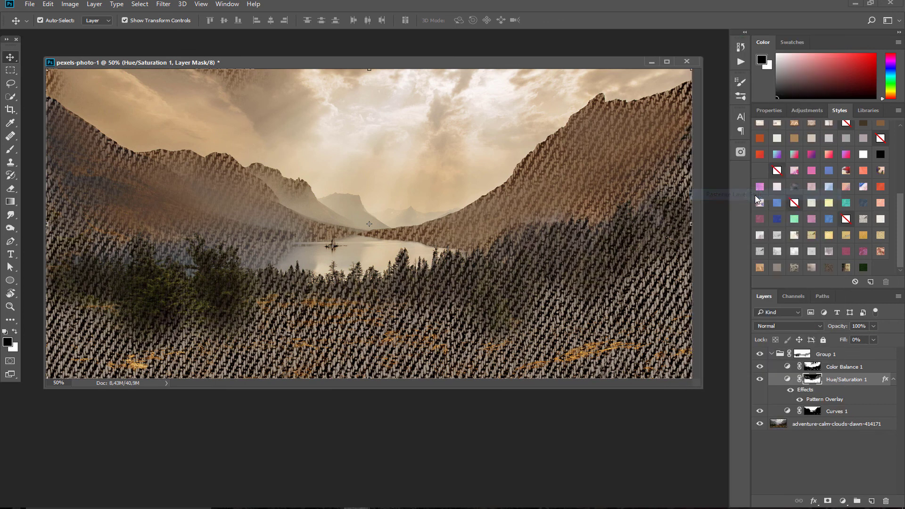
click(775, 325)
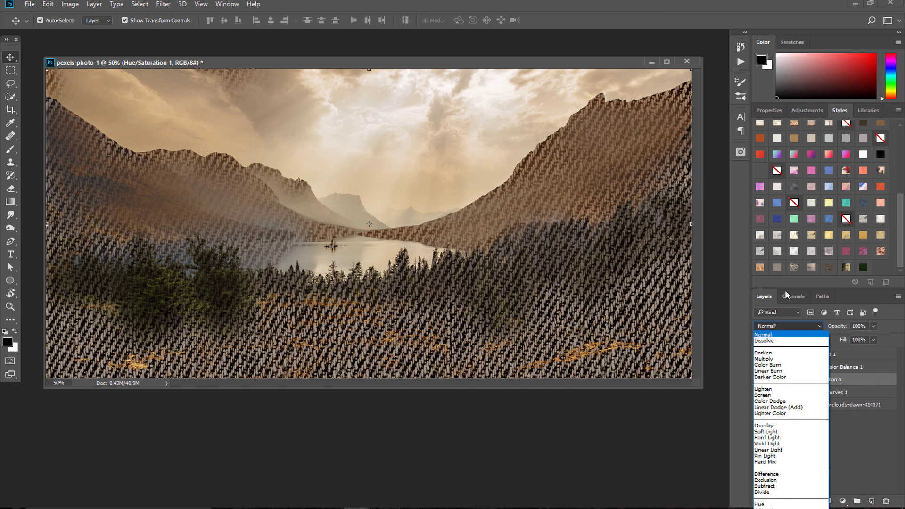
click(771, 375)
click(780, 326)
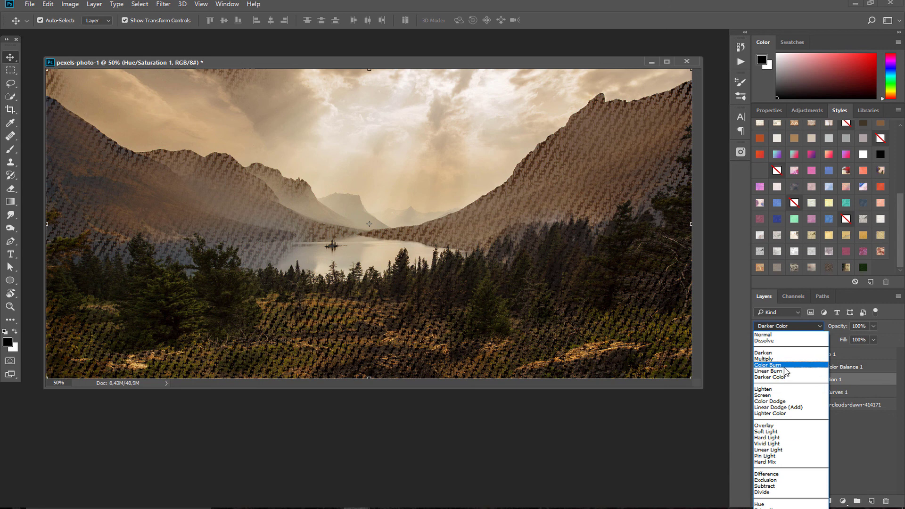
click(785, 371)
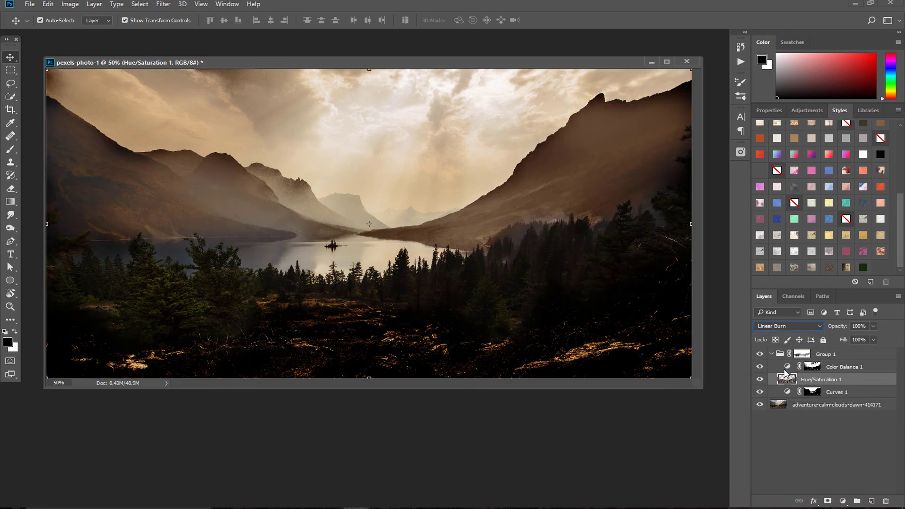
click(873, 326)
drag(856, 339, 847, 338)
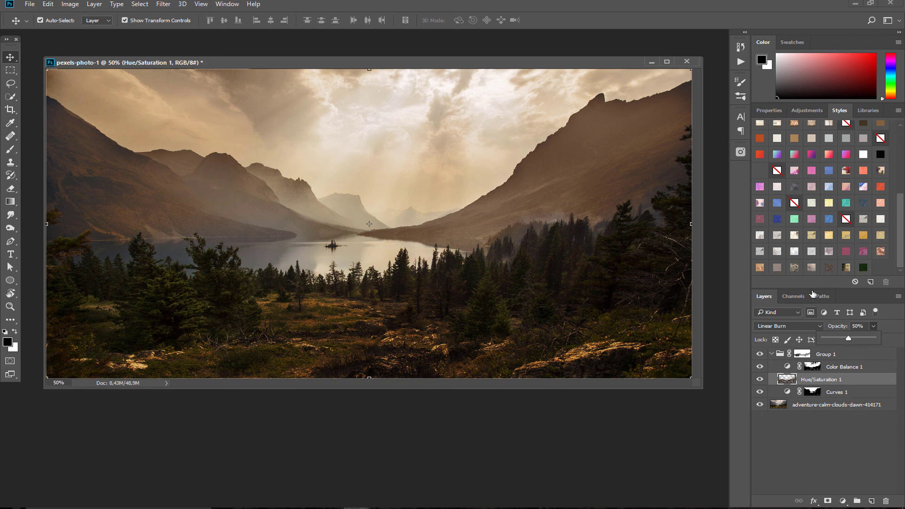
click(478, 63)
mouse_move(485, 60)
mouse_down()
mouse_move(492, 64)
mouse_move(486, 51)
mouse_up()
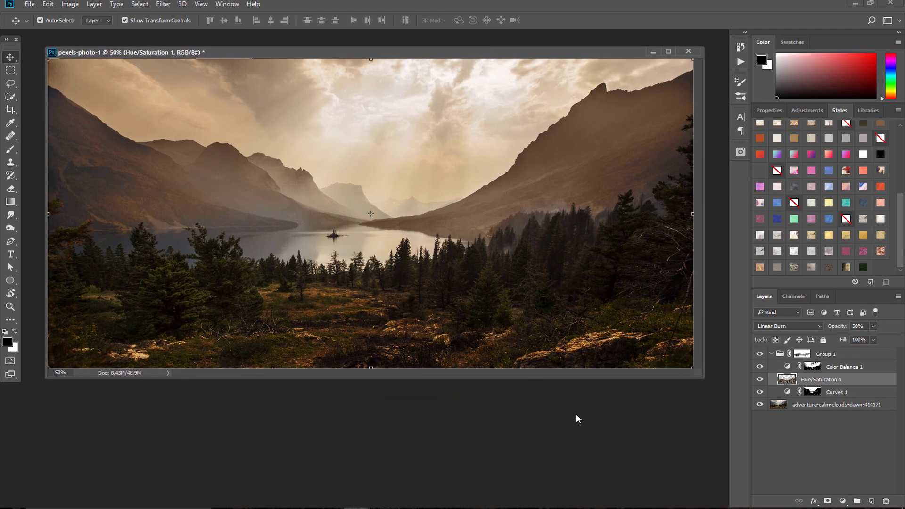